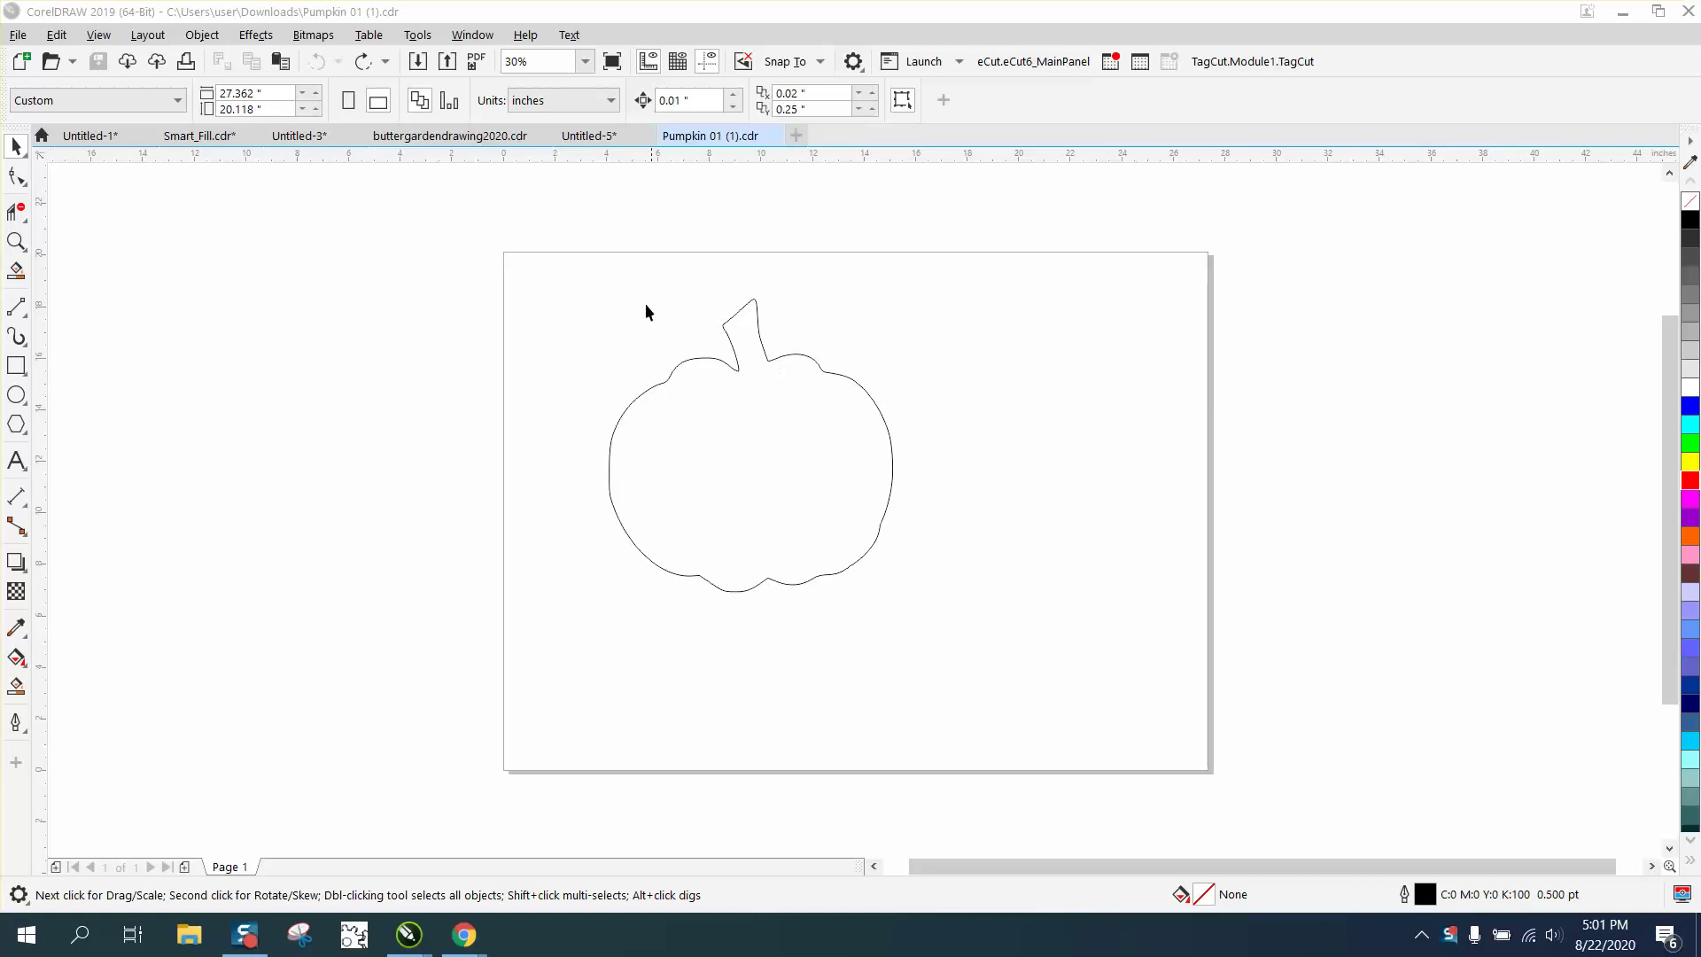
Select the pumpkin pieces, undo the centring, and zoom in to inspect the outline break.
left_click_drag(558, 296, 908, 611)
key("p")
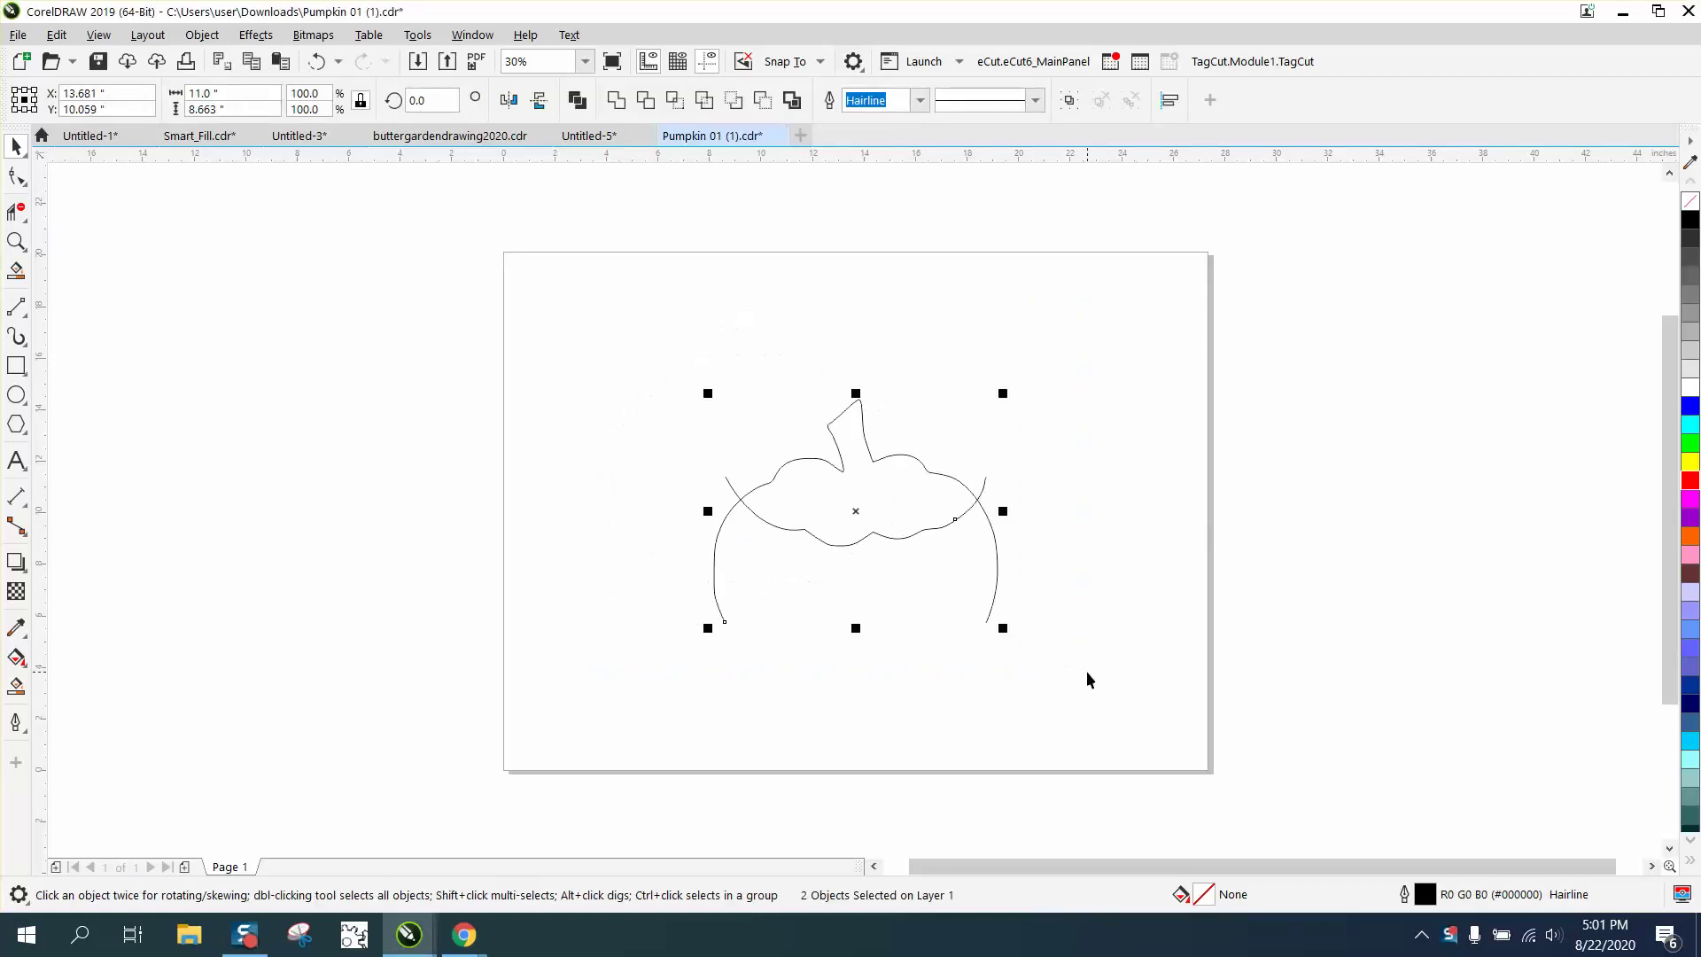
left_click(317, 61)
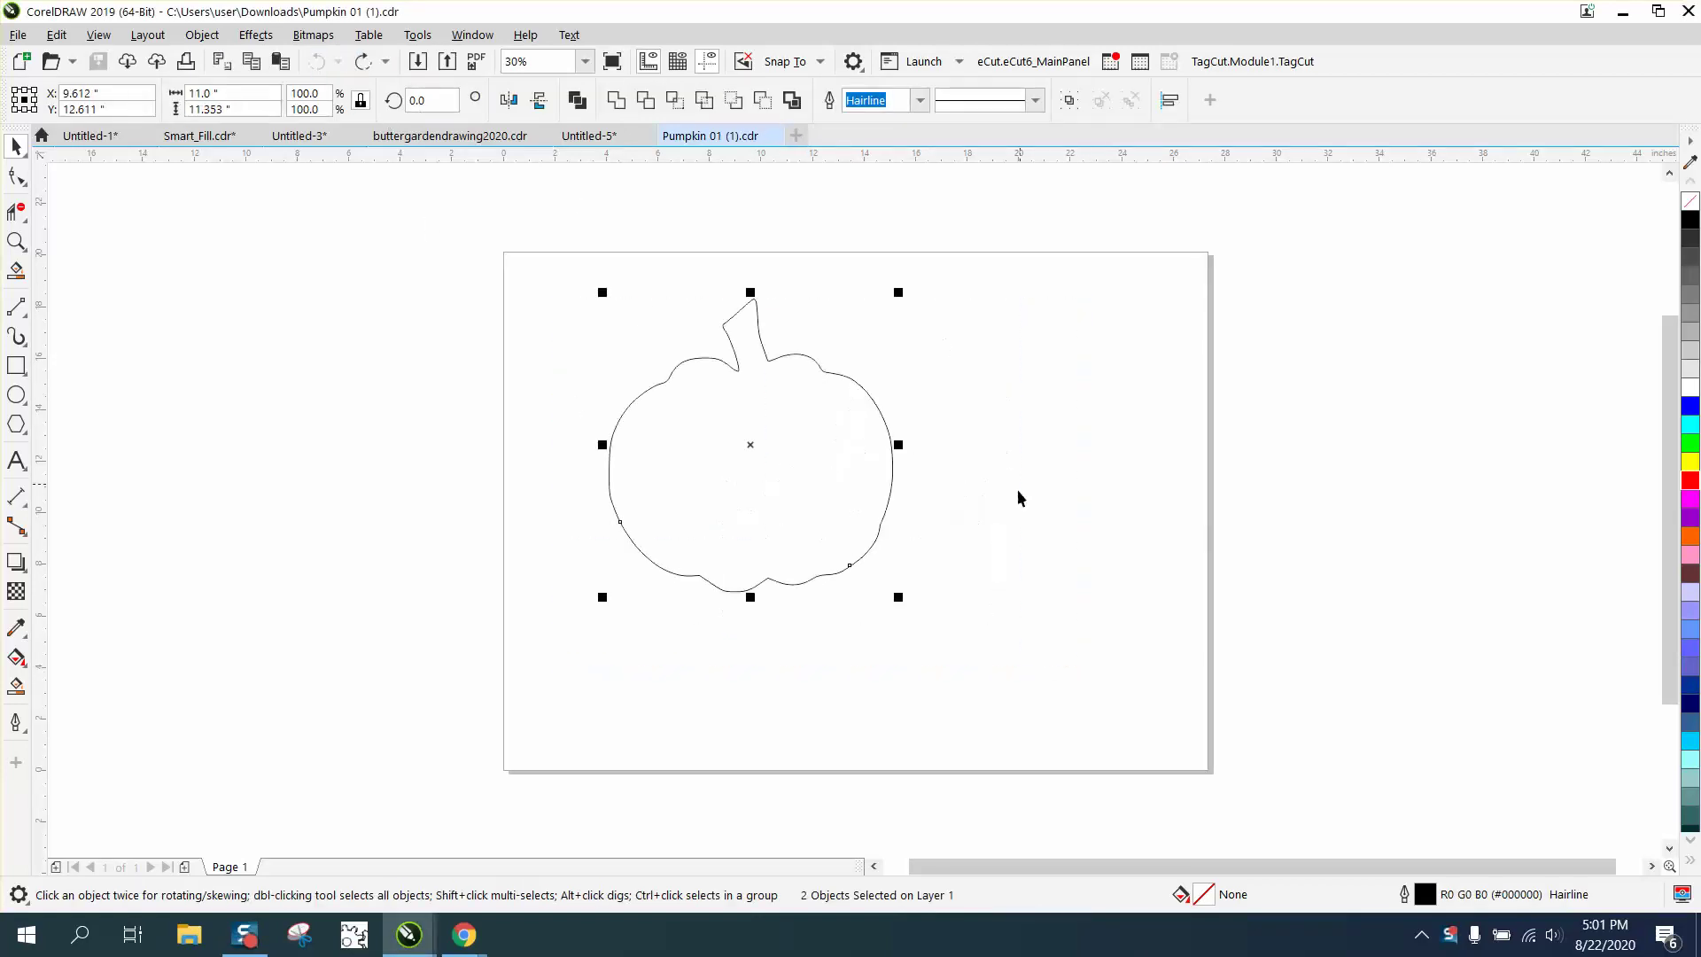
left_click(16, 240)
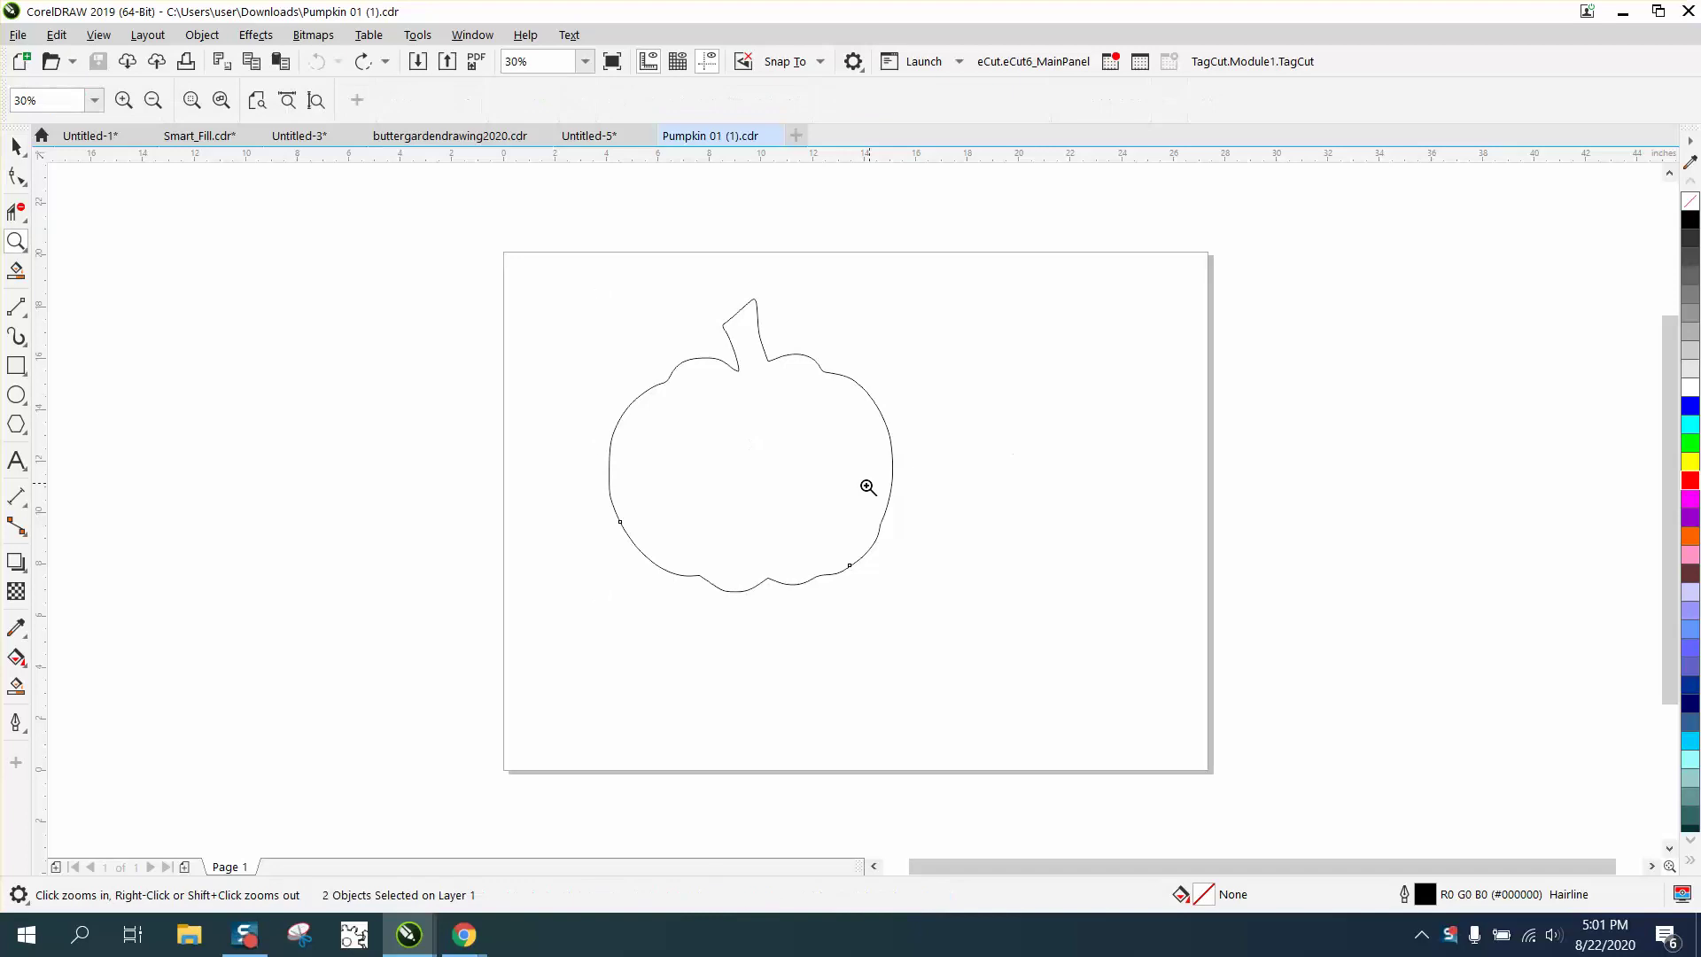
left_click_drag(905, 544, 896, 543)
left_click_drag(789, 543, 892, 588)
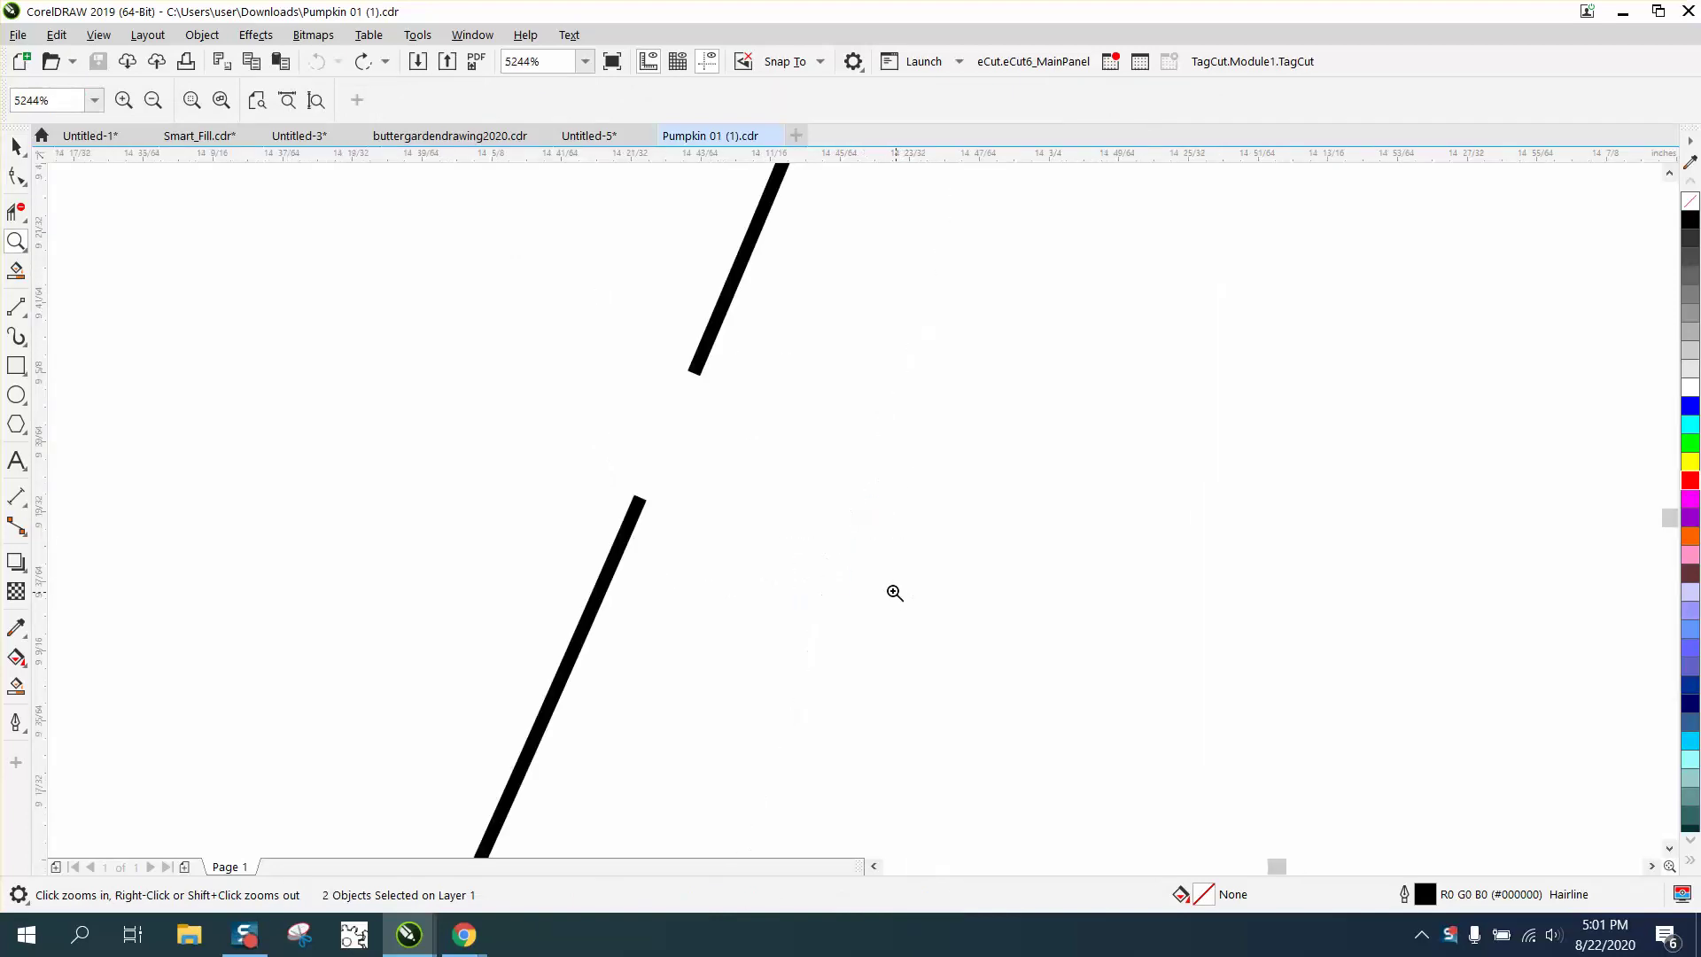
right_click(892, 588)
scroll(821, 554, "down", 6)
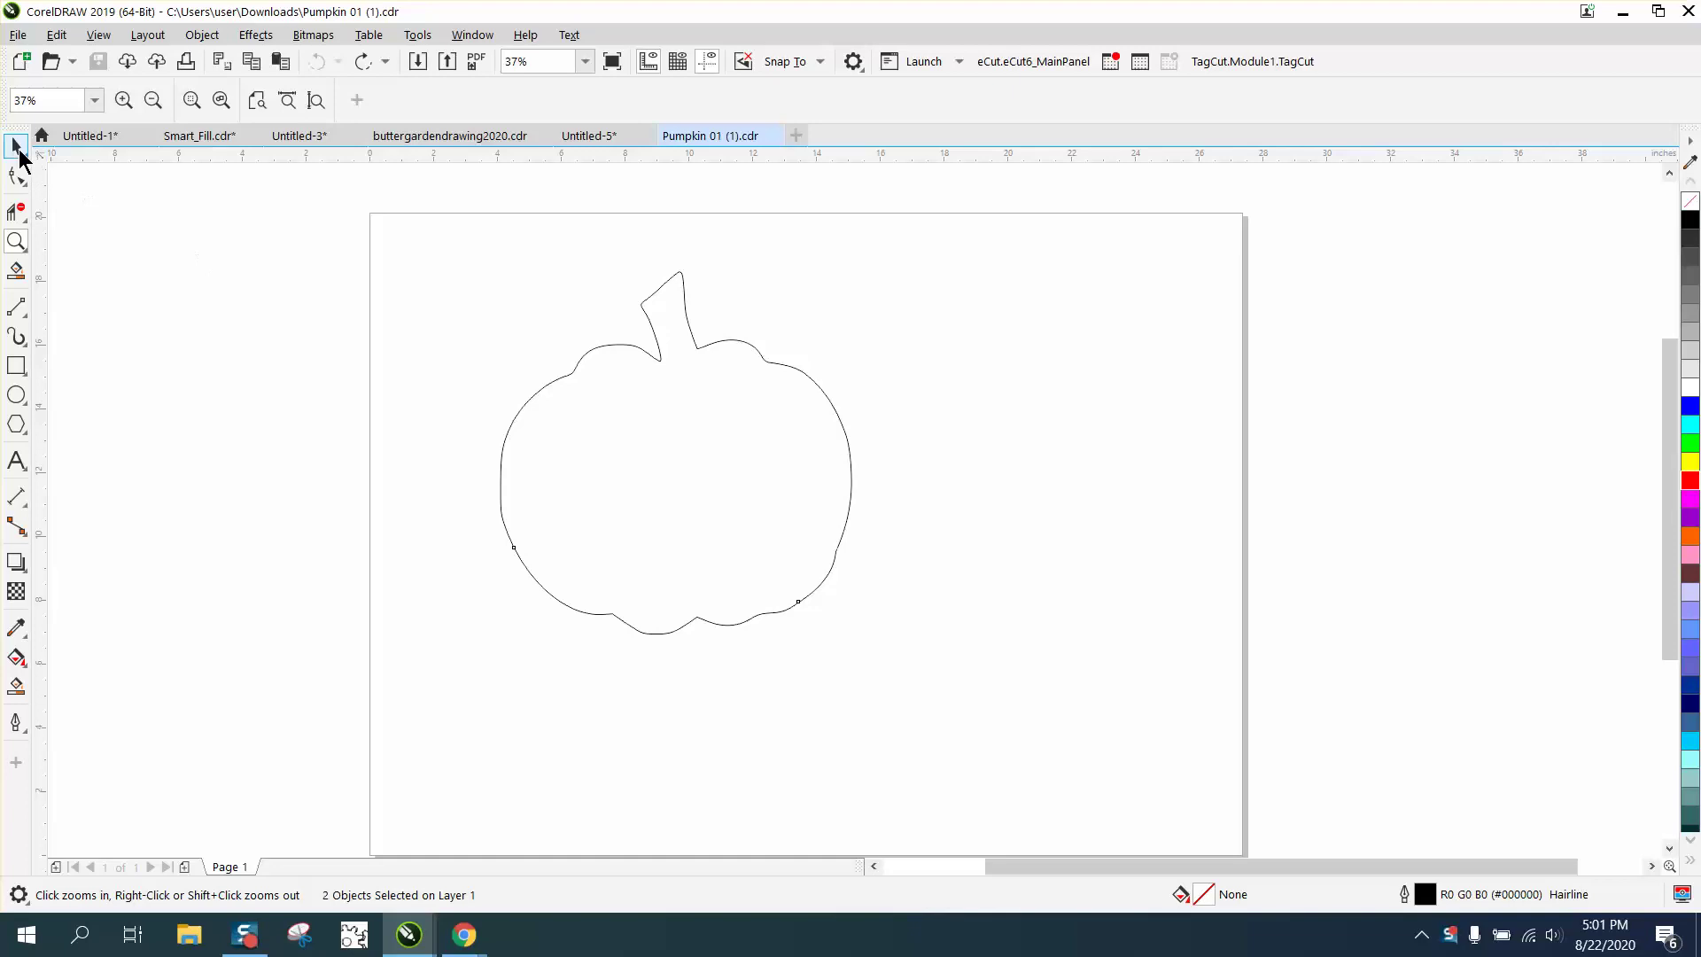
With nothing selected, set the horizontal and vertical duplicate offsets both to 0.
left_click(19, 153)
left_click(266, 178)
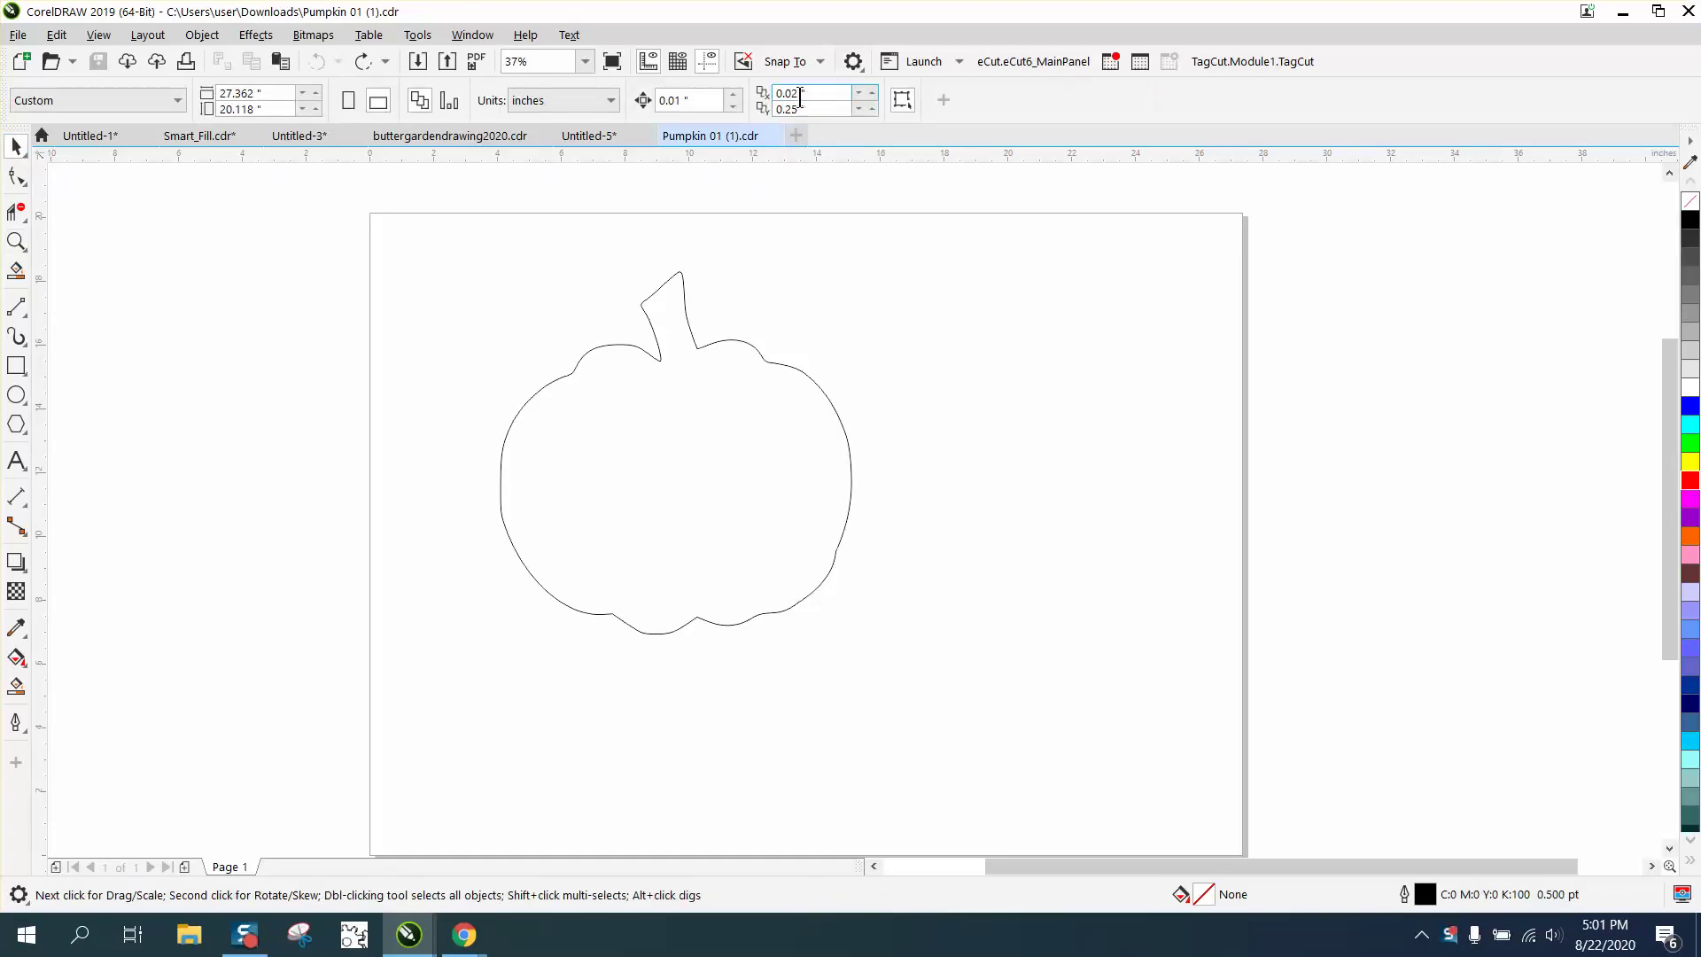
left_click(815, 95)
type("0")
key("Tab")
type("0")
key("Return")
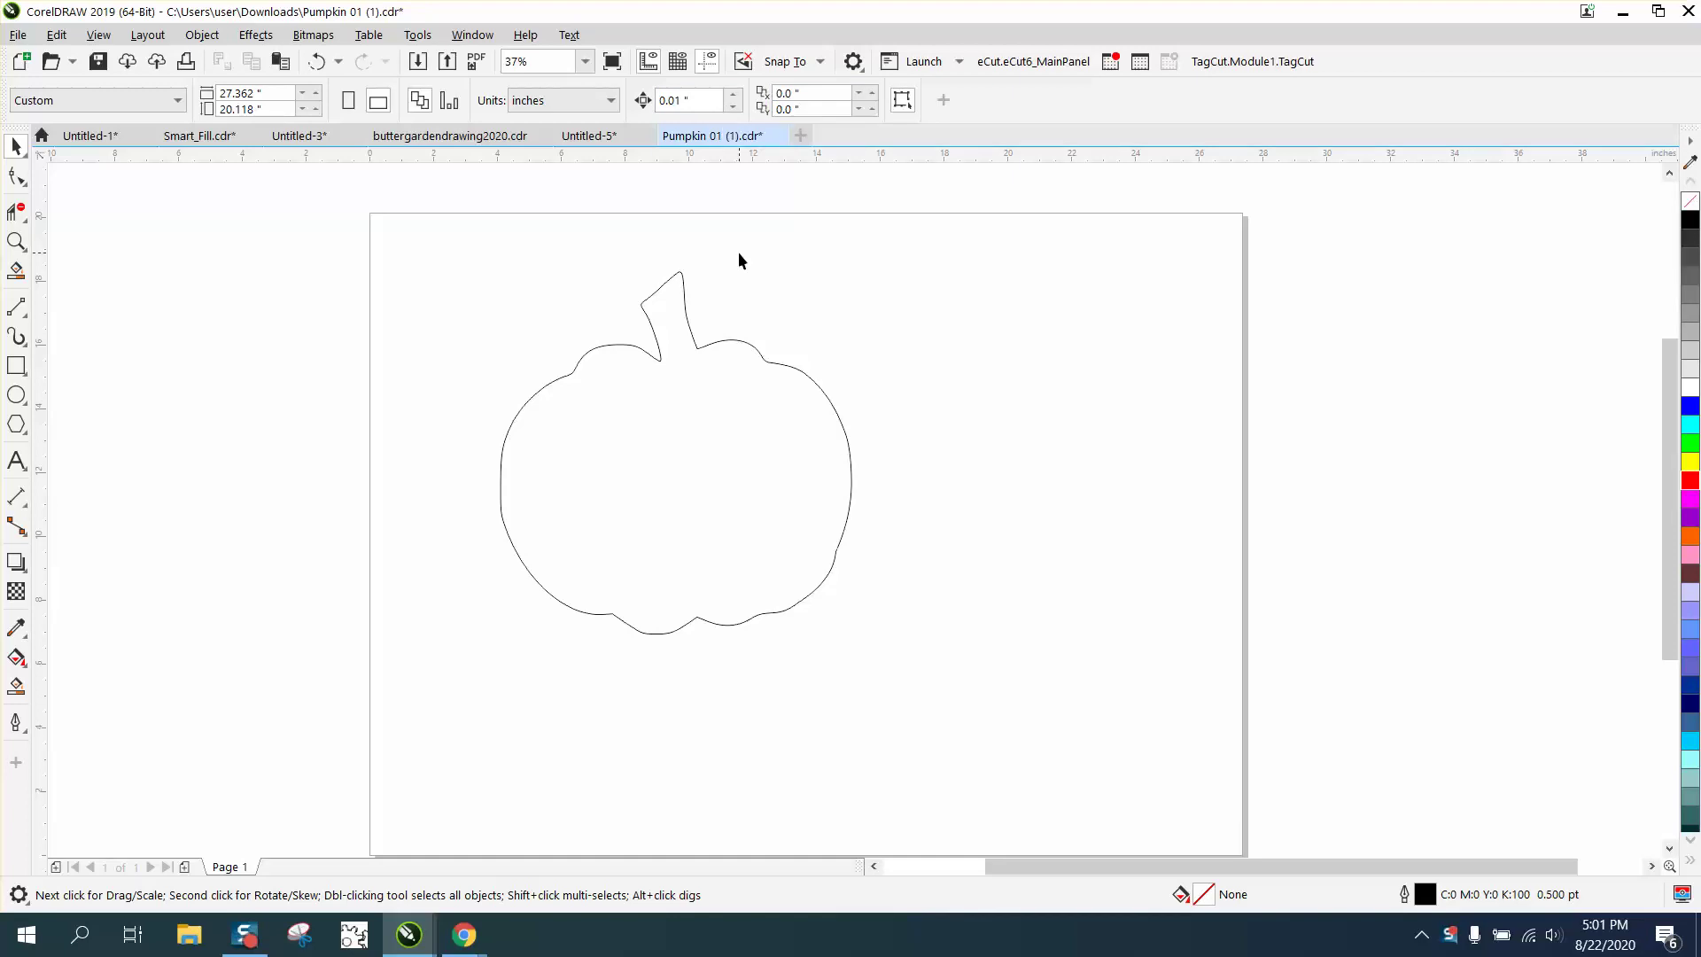
Change the nudge distance to .00 and select the pumpkin outline.
left_click(698, 100)
type(".00")
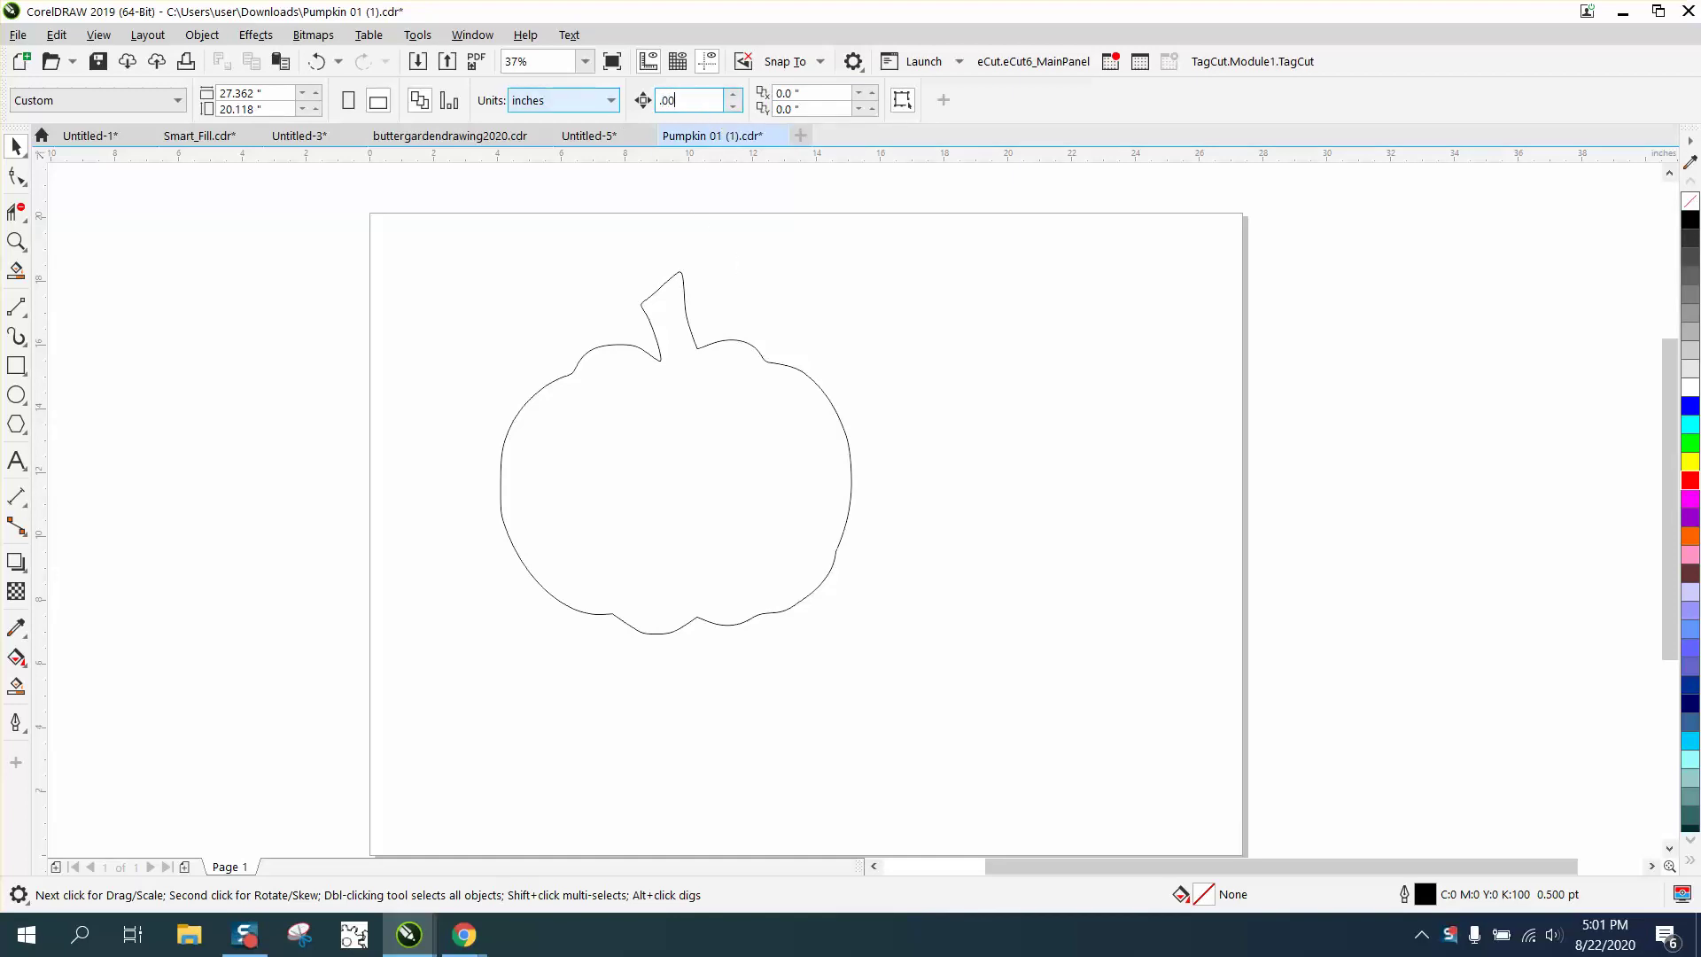
left_click(675, 281)
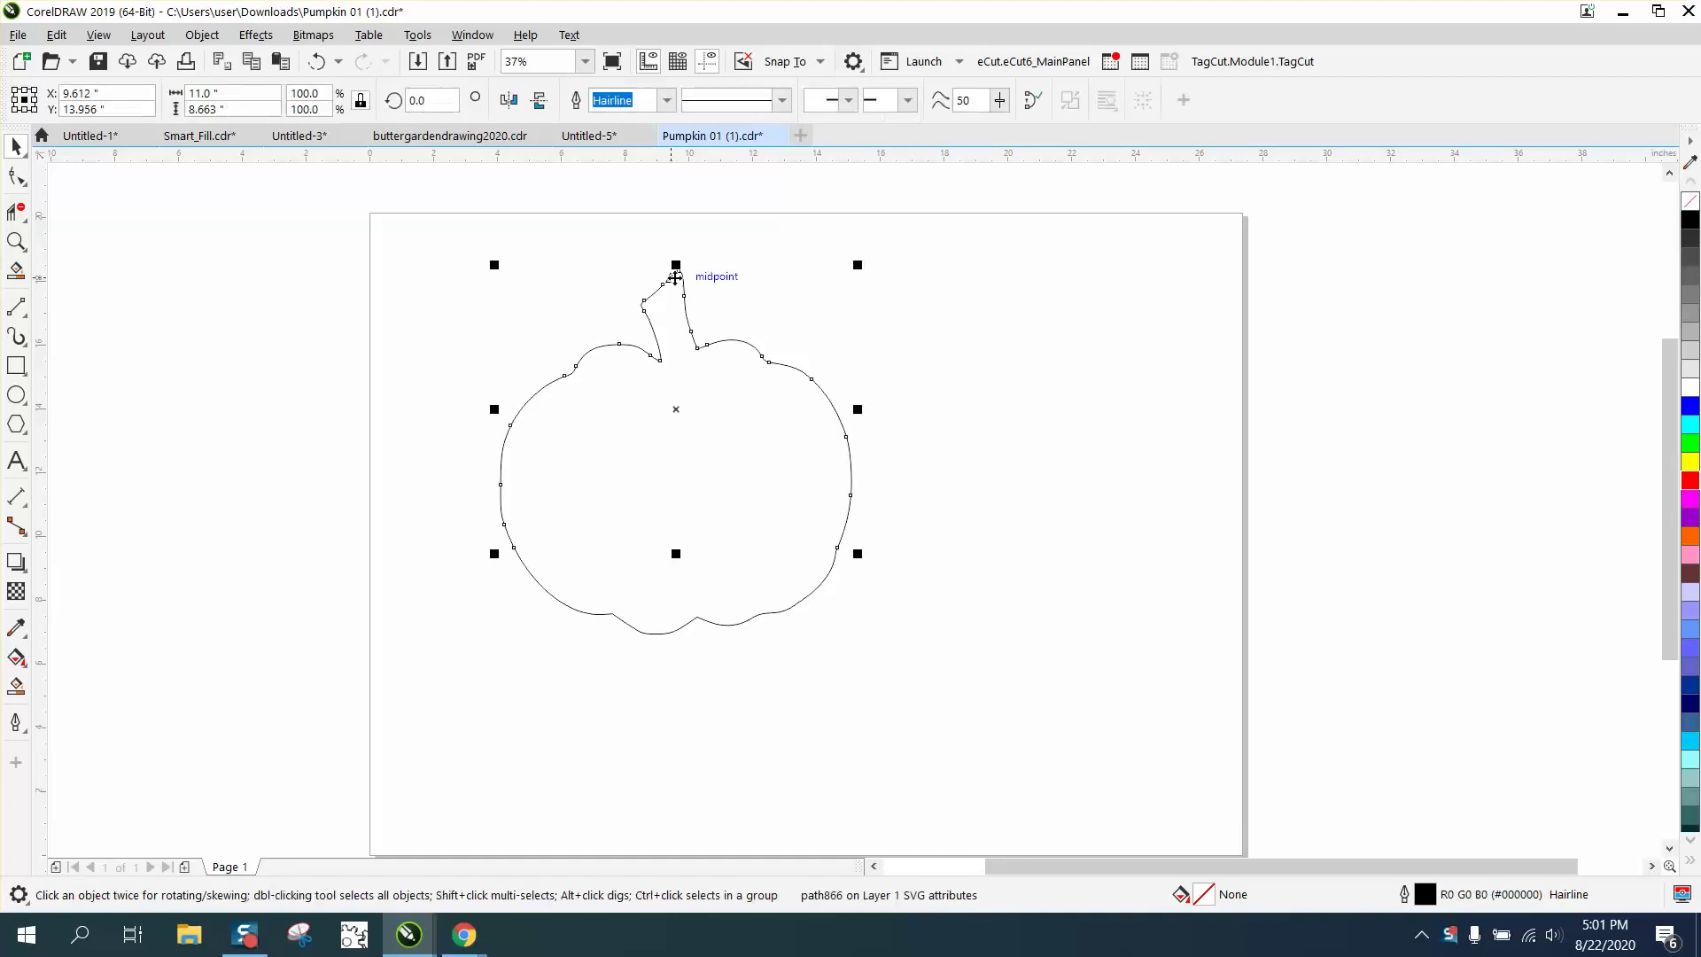
Draw a rectangle framing the whole pumpkin outline.
left_click(16, 365)
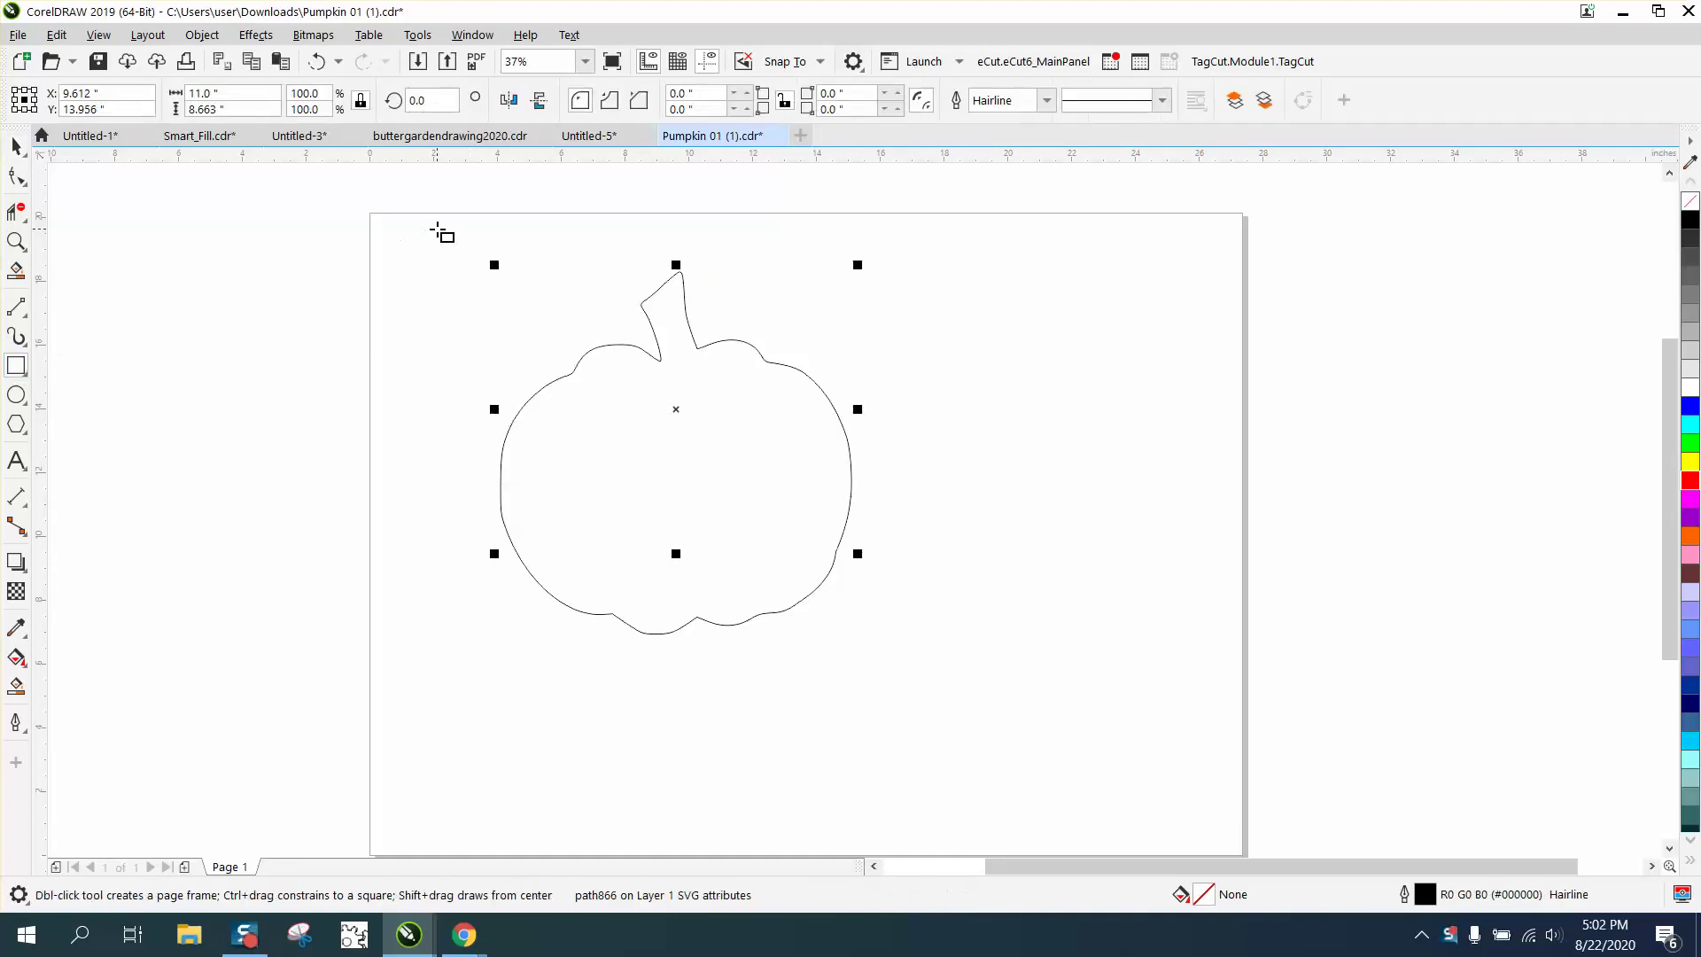
left_click_drag(441, 241, 963, 683)
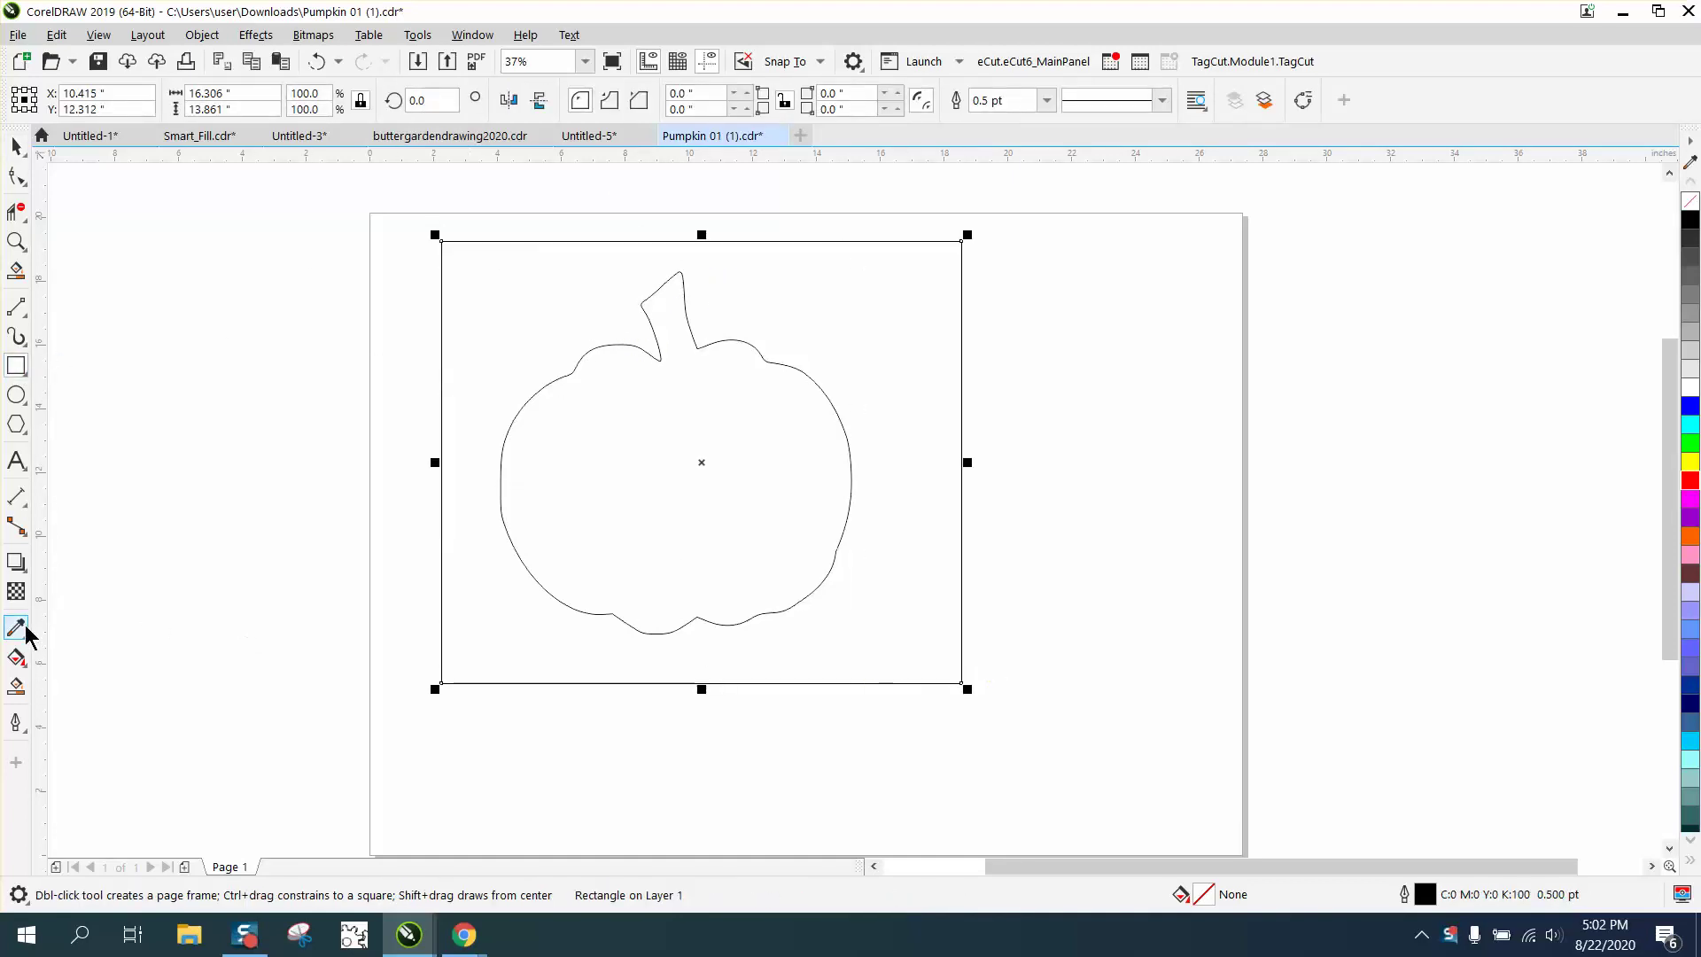
left_click_drag(562, 497, 563, 497)
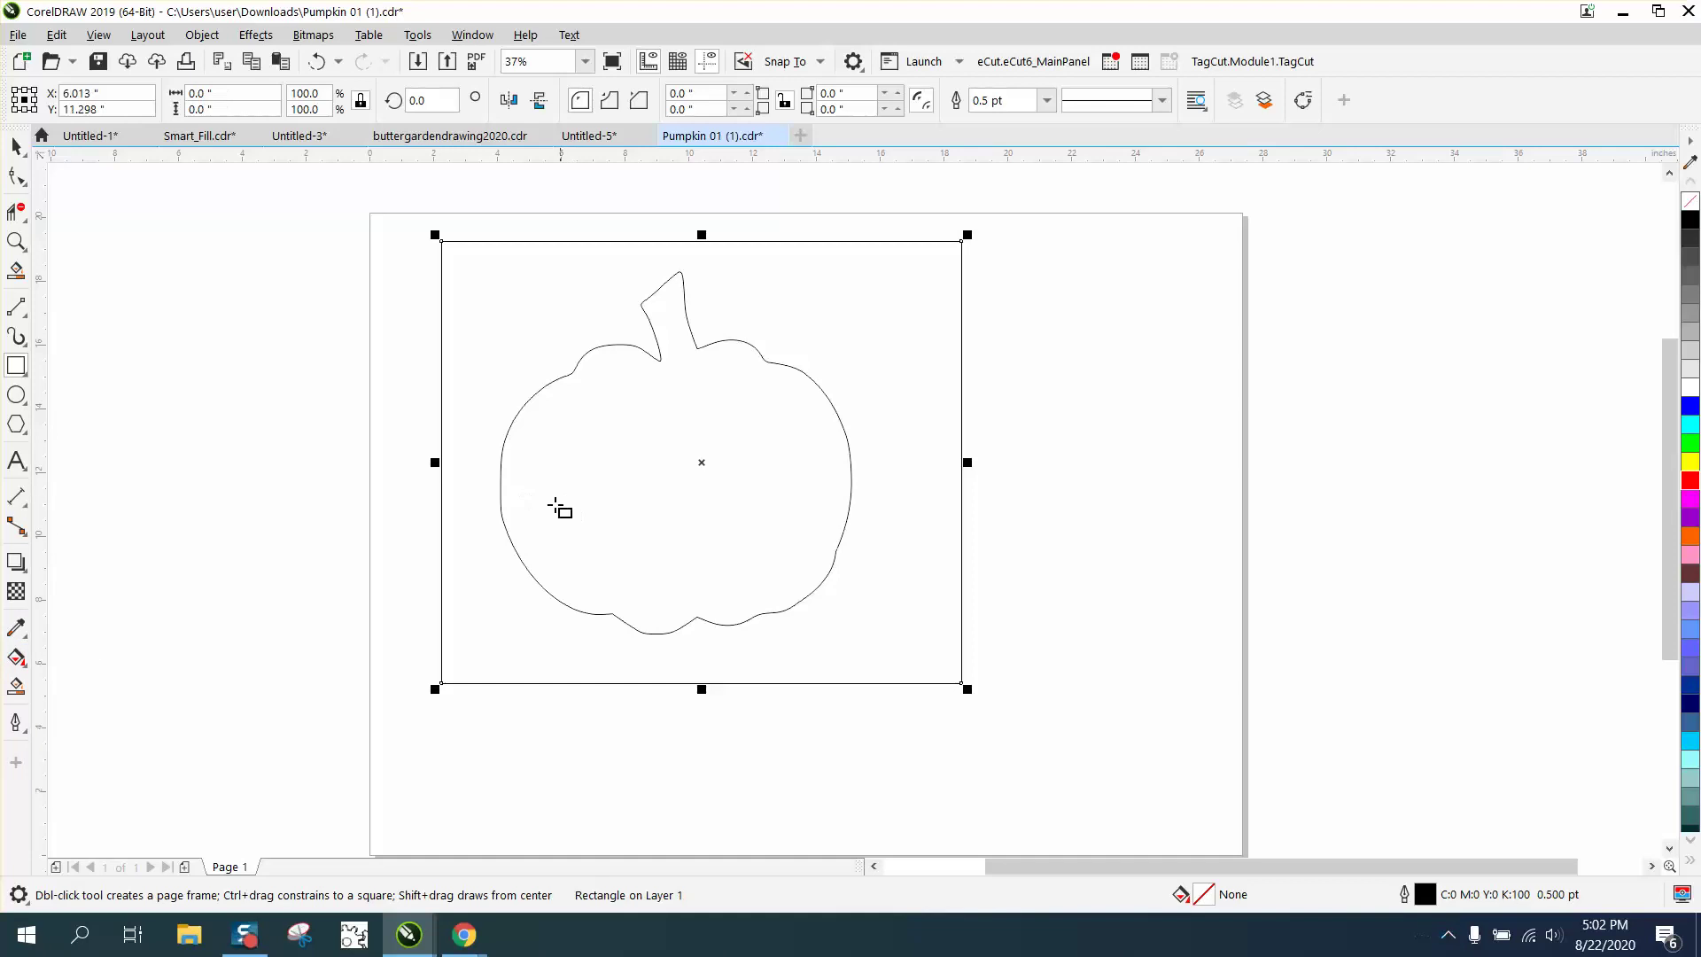
Test Smart Fill inside the rectangle, then undo the black fill.
left_click(19, 657)
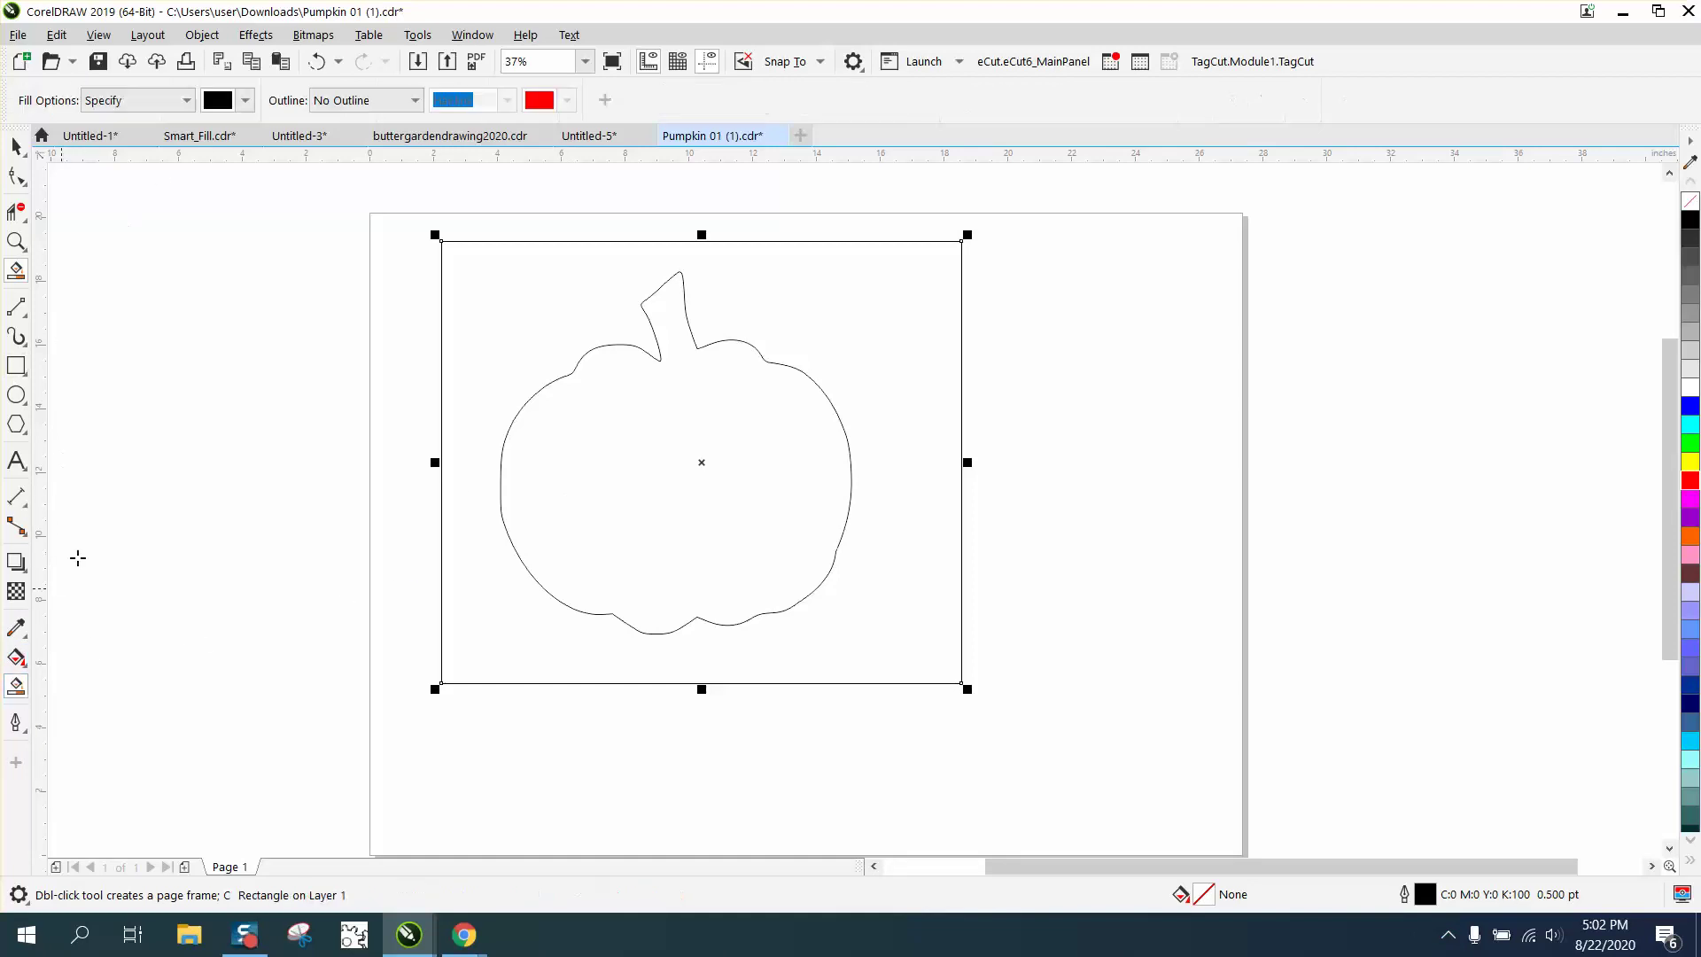
left_click(657, 436)
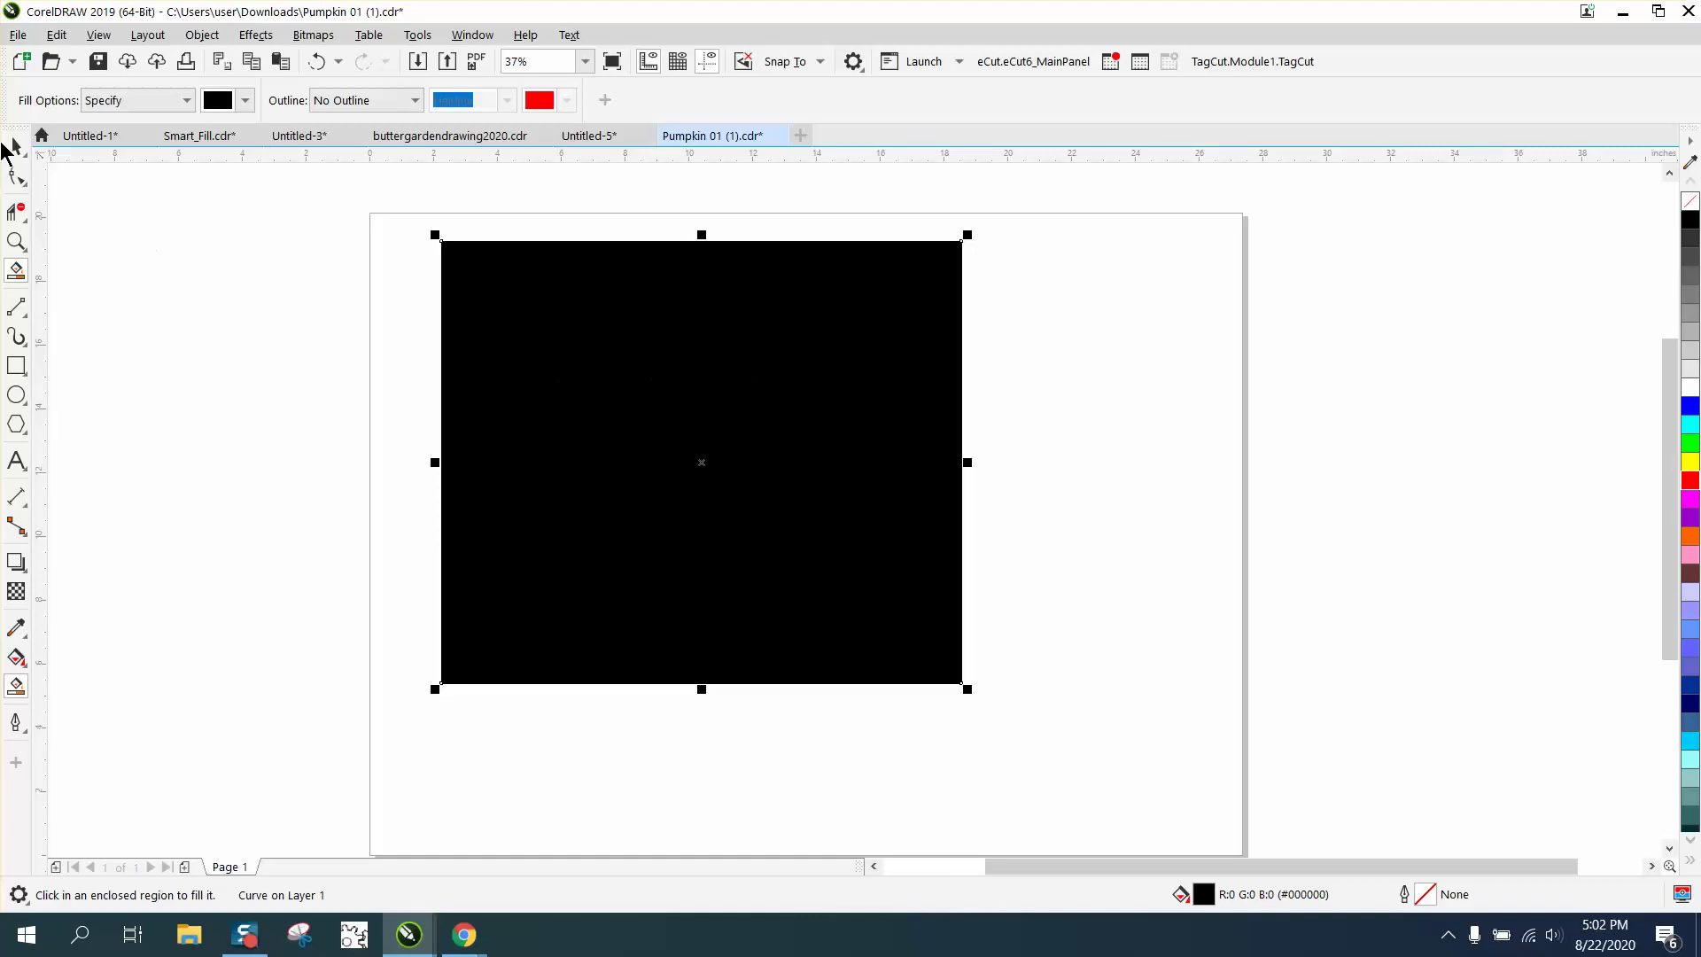
left_click(15, 146)
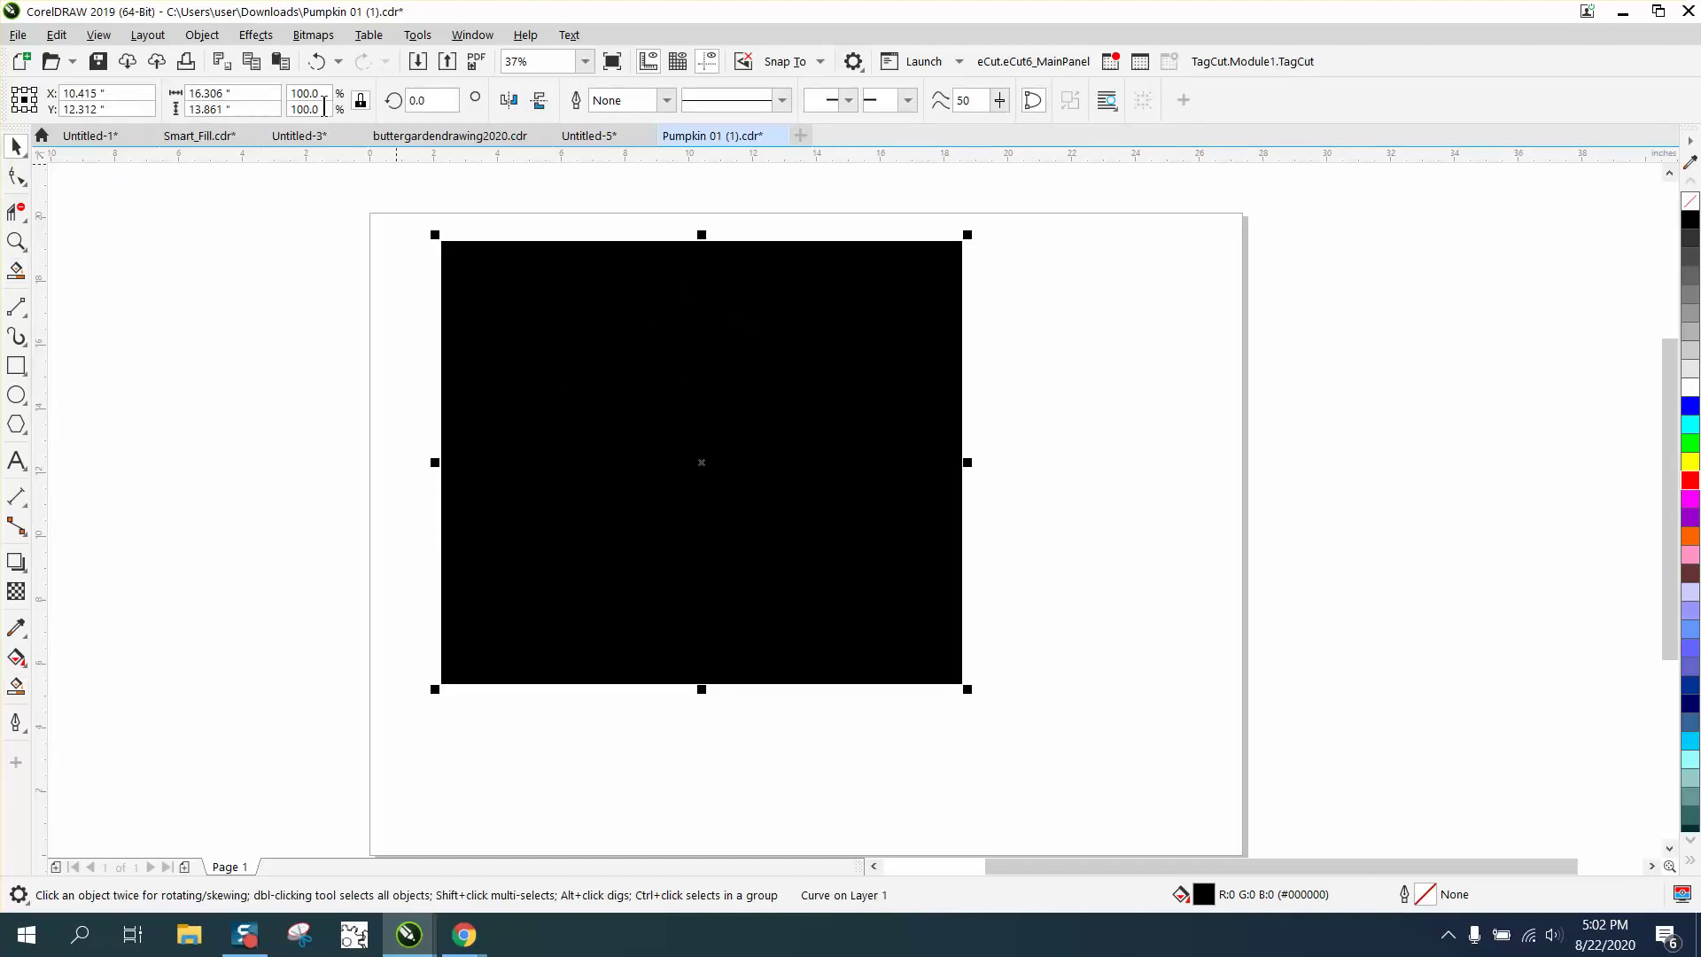
left_click(317, 61)
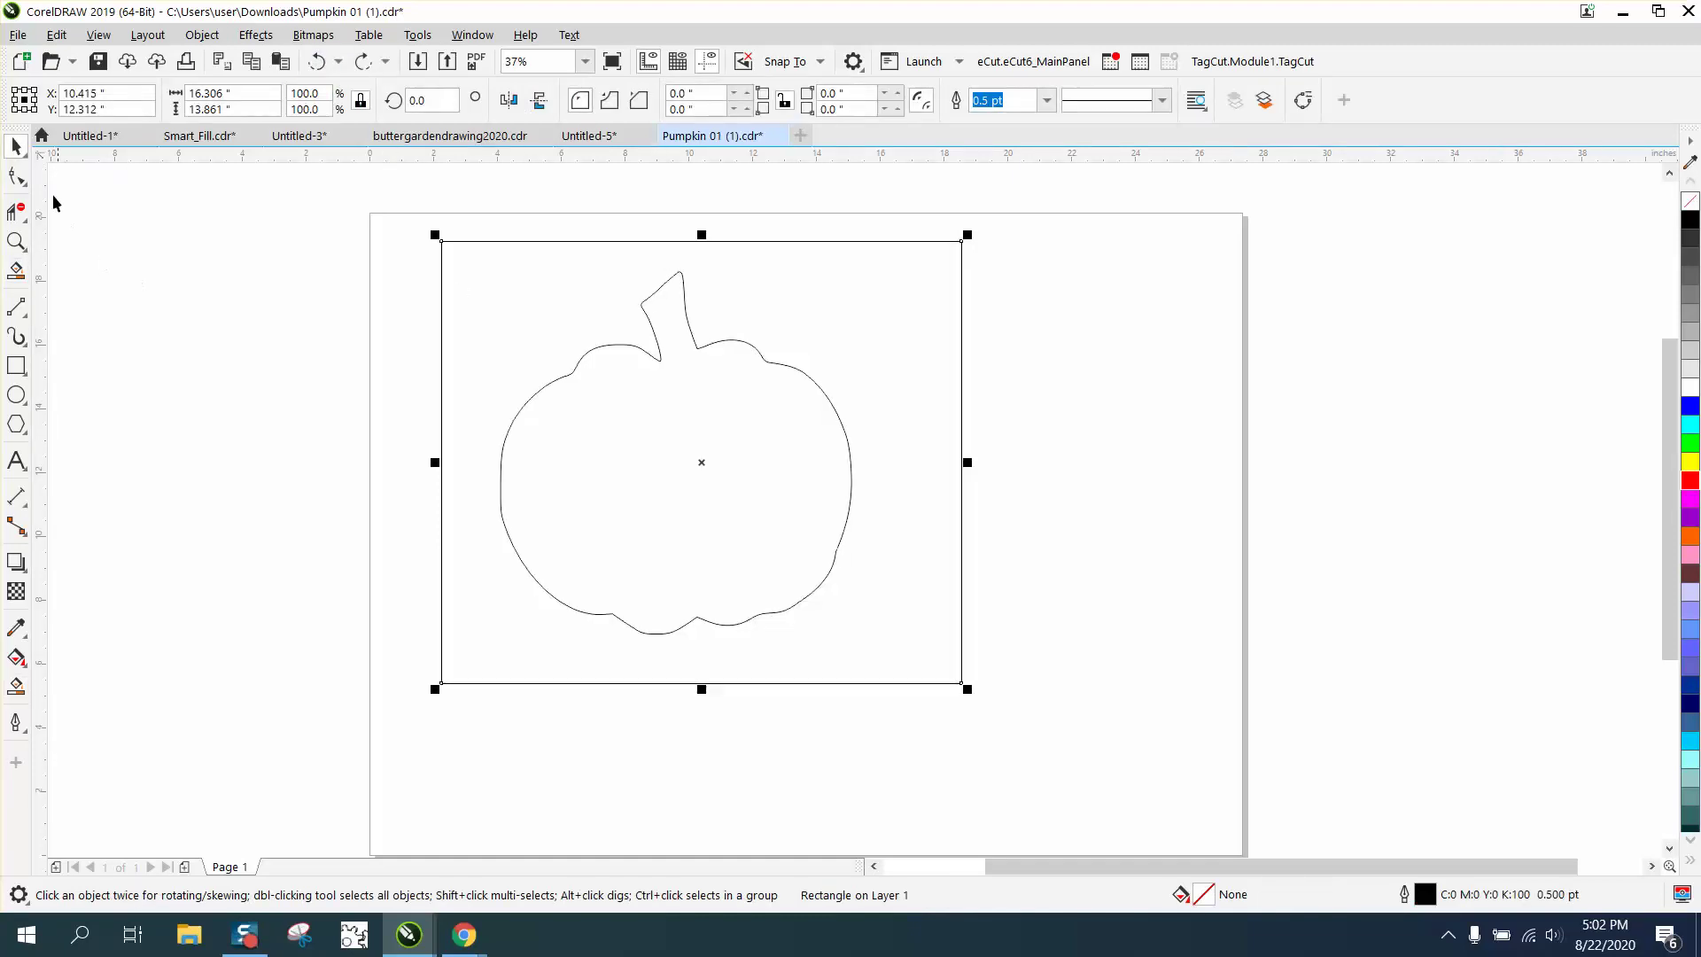
With the Shape tool, select both pumpkin curve pieces and marquee all their nodes.
left_click(19, 177)
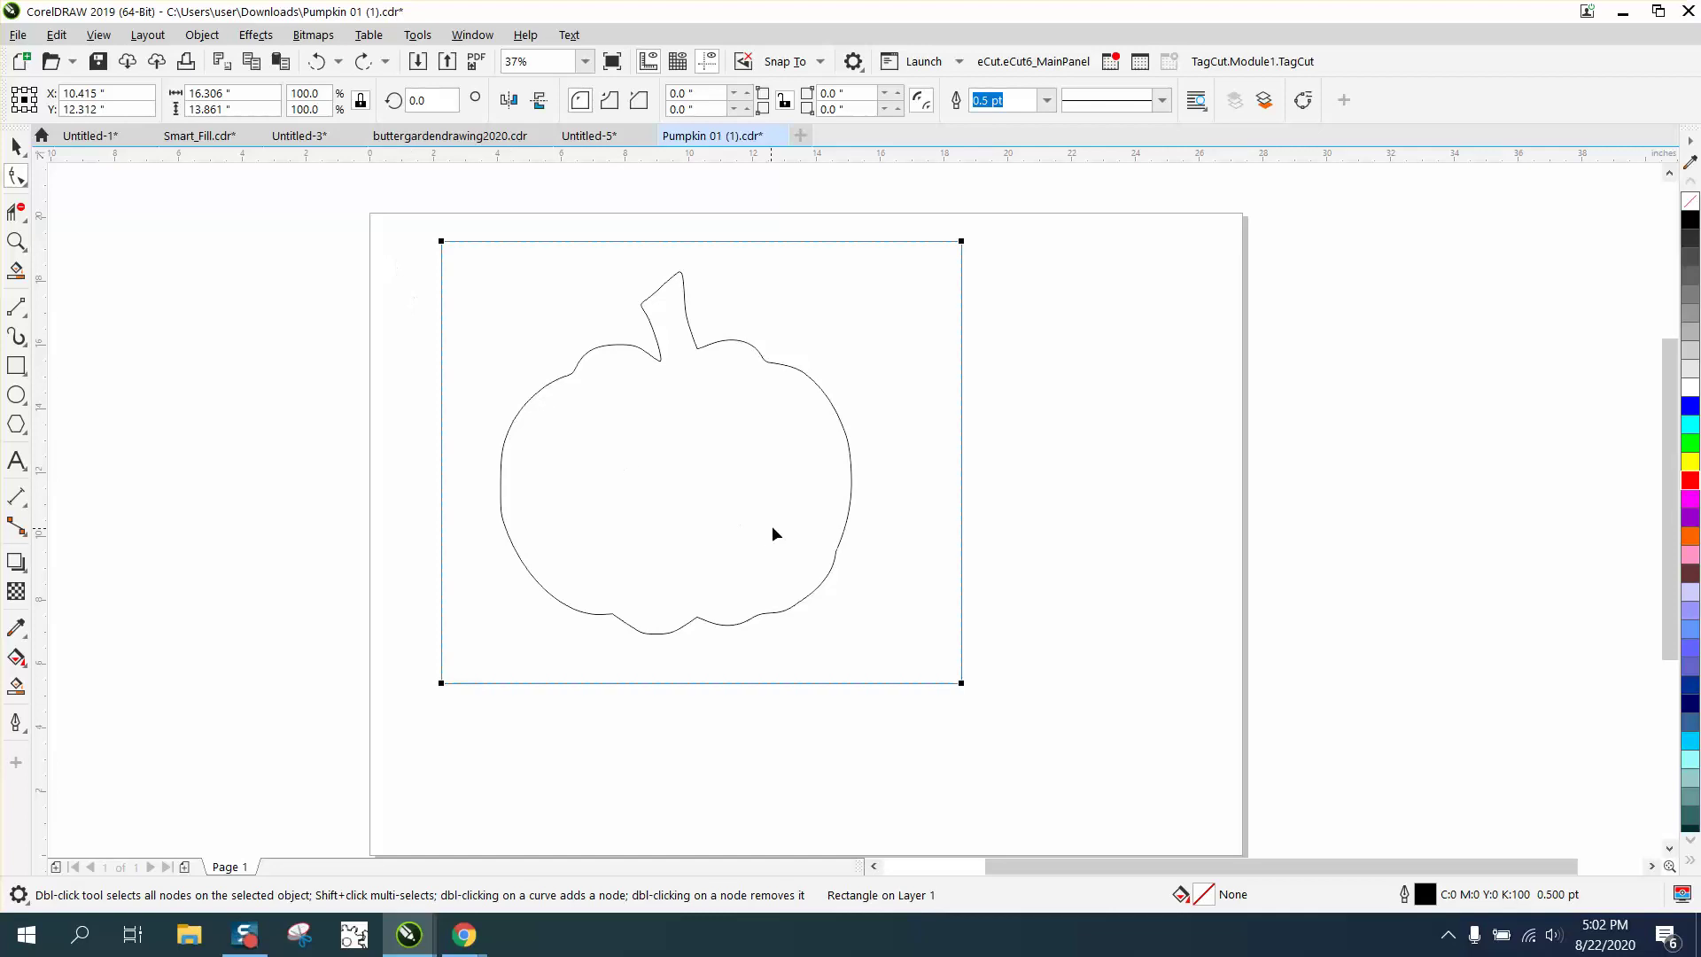
left_click(851, 509)
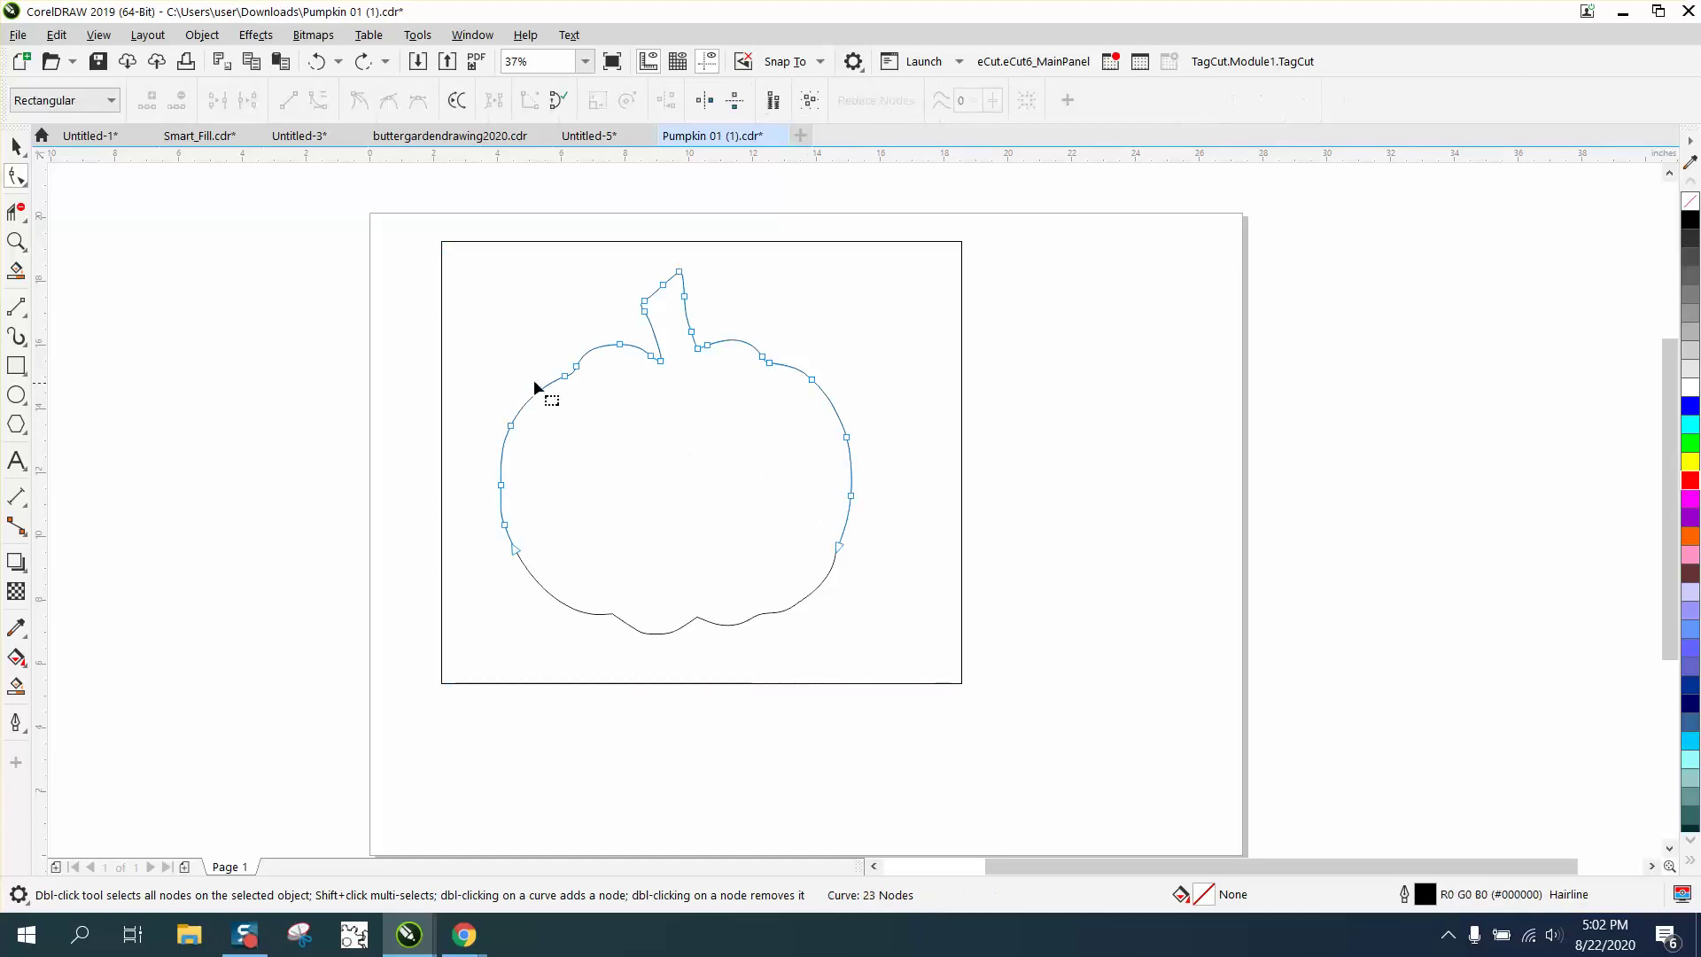
left_click(588, 613, "shift")
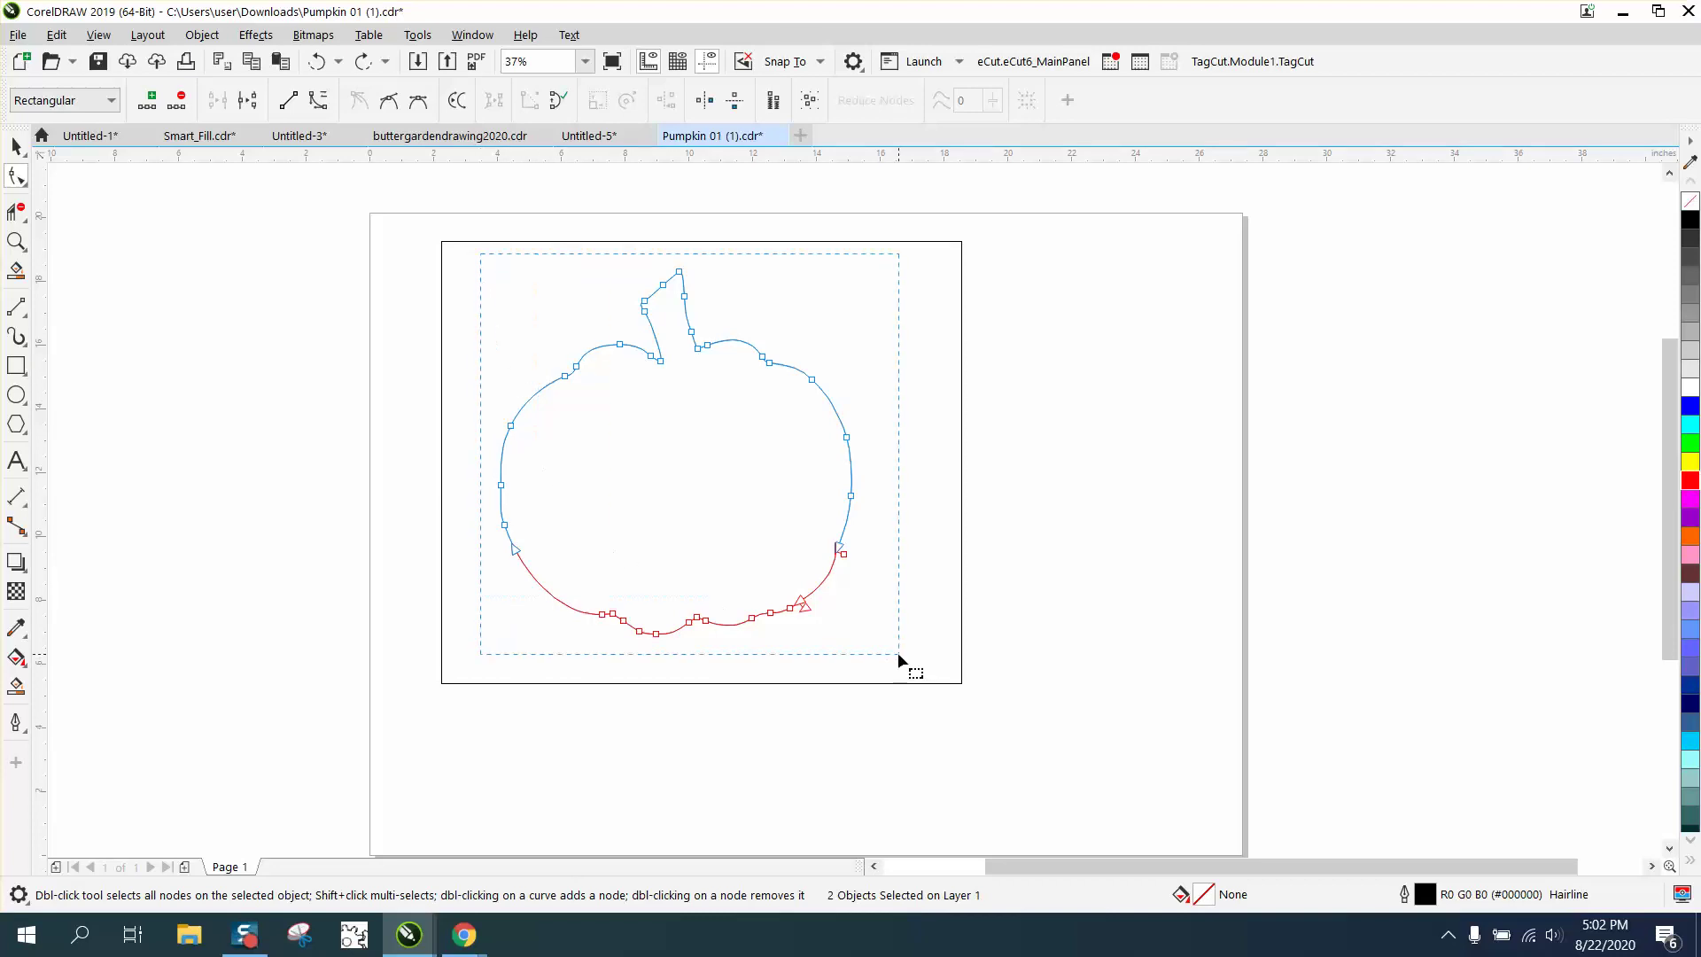
left_click_drag(898, 654, 900, 657)
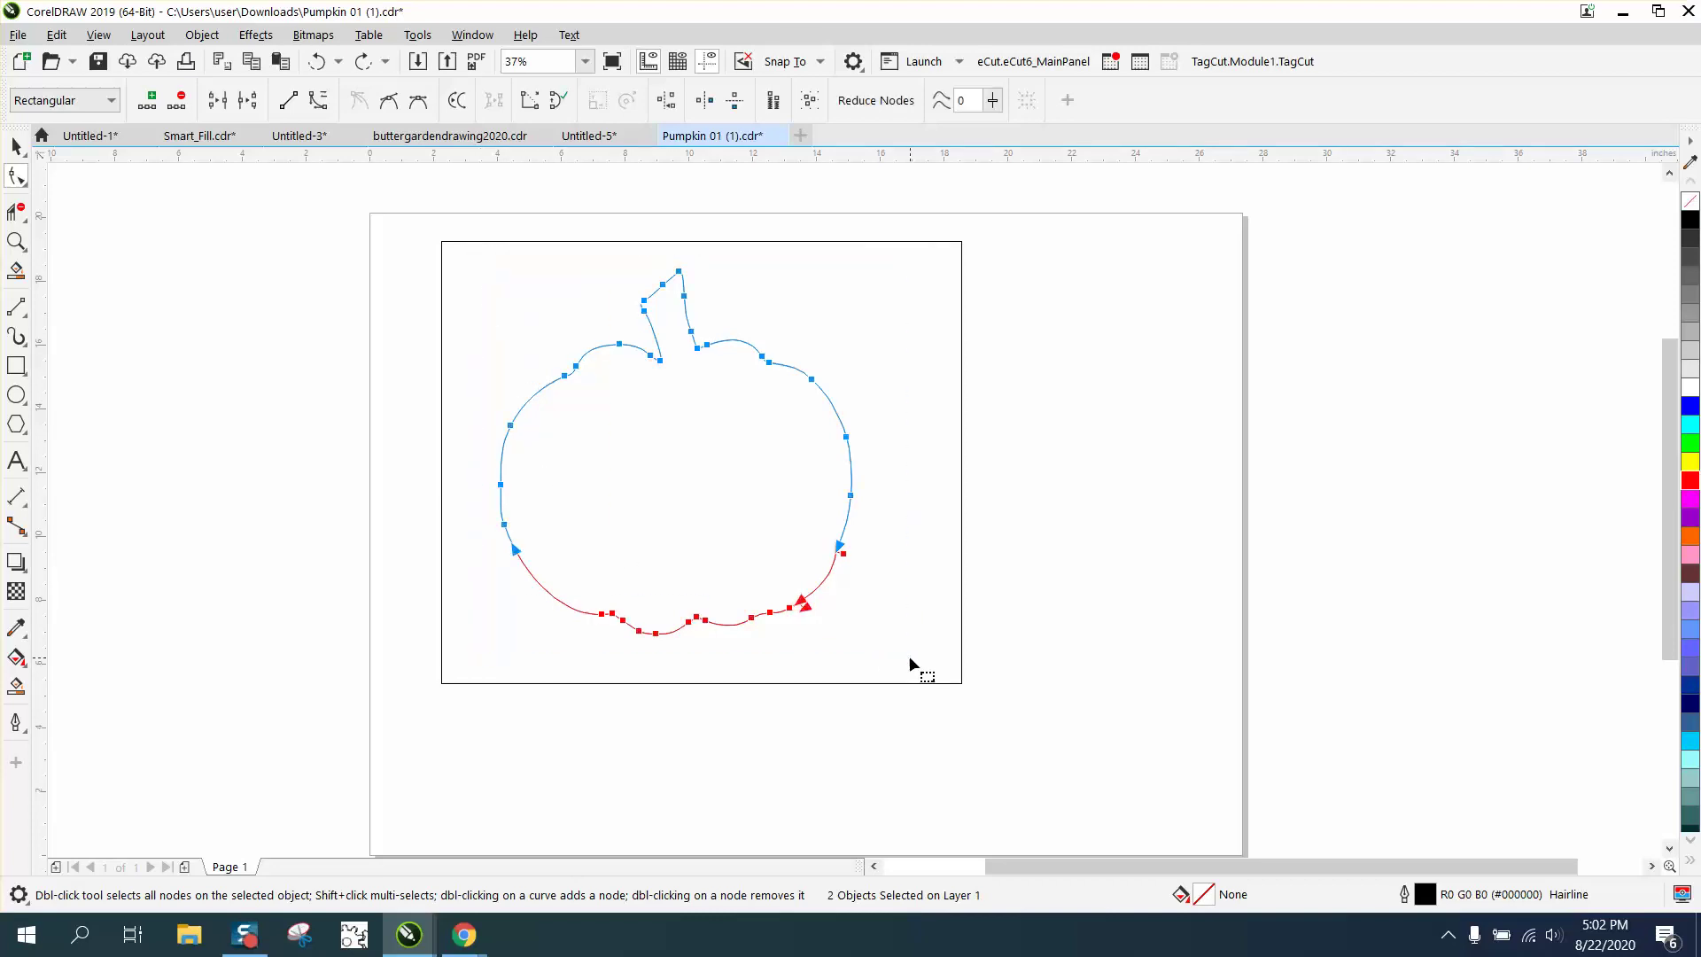
Join the two pieces into one curve using Extend in the Join Curves docker.
left_click(478, 35)
mouse_move(560, 310)
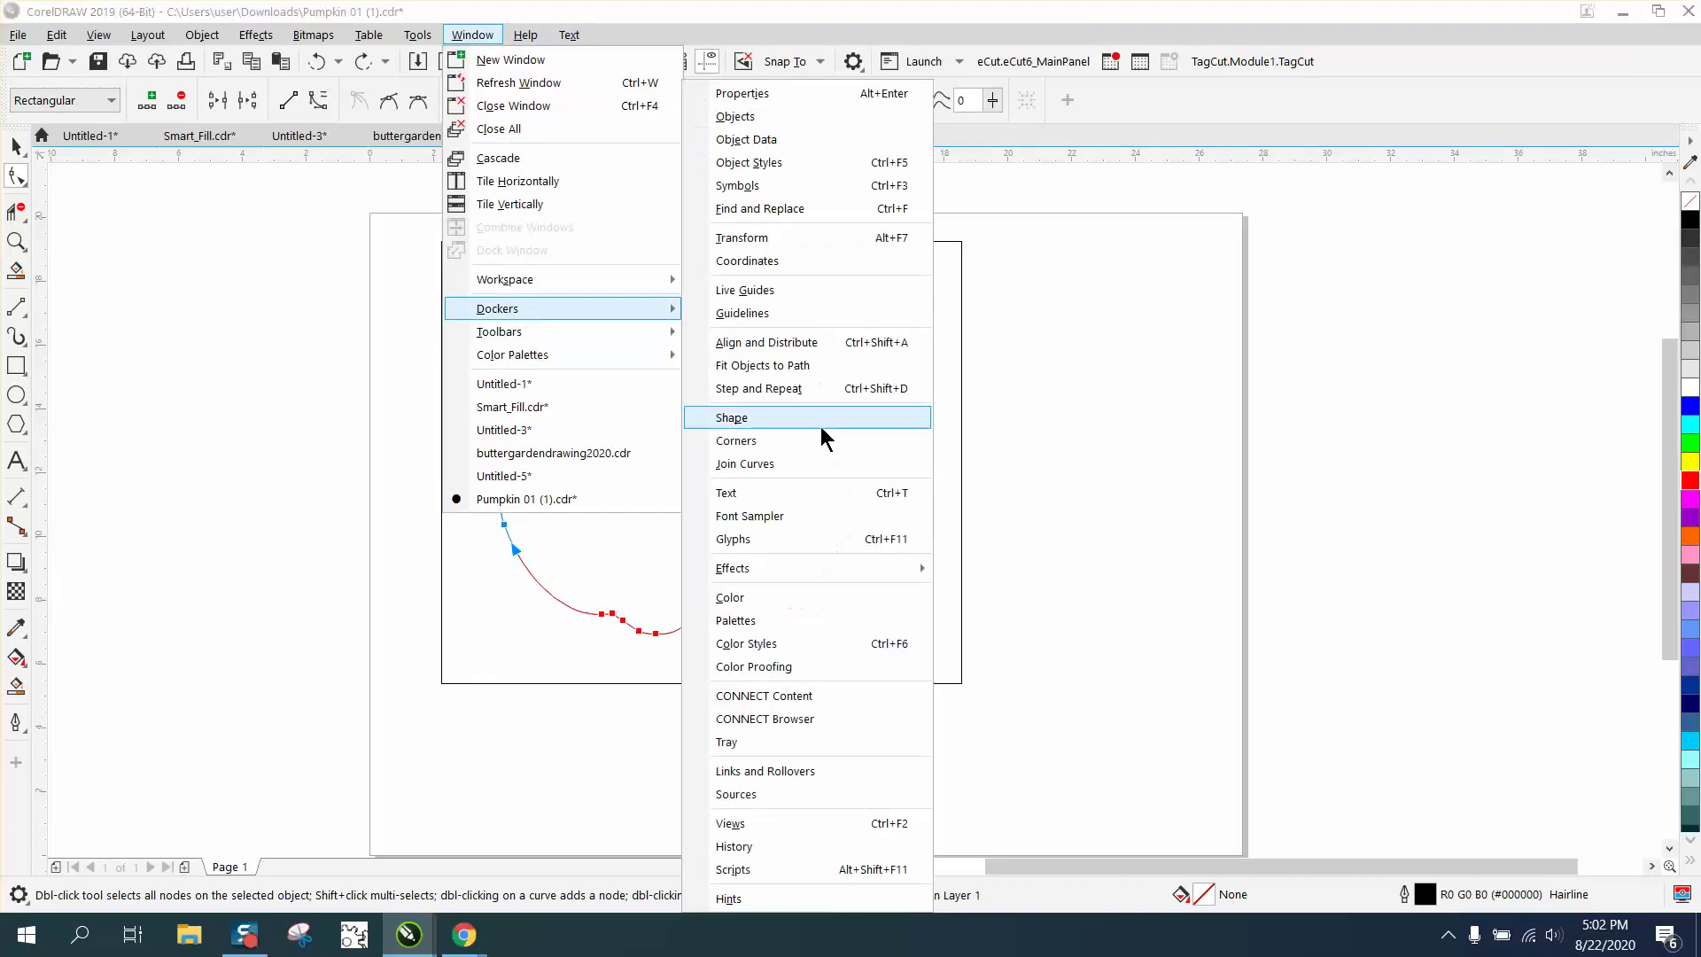
left_click(759, 463)
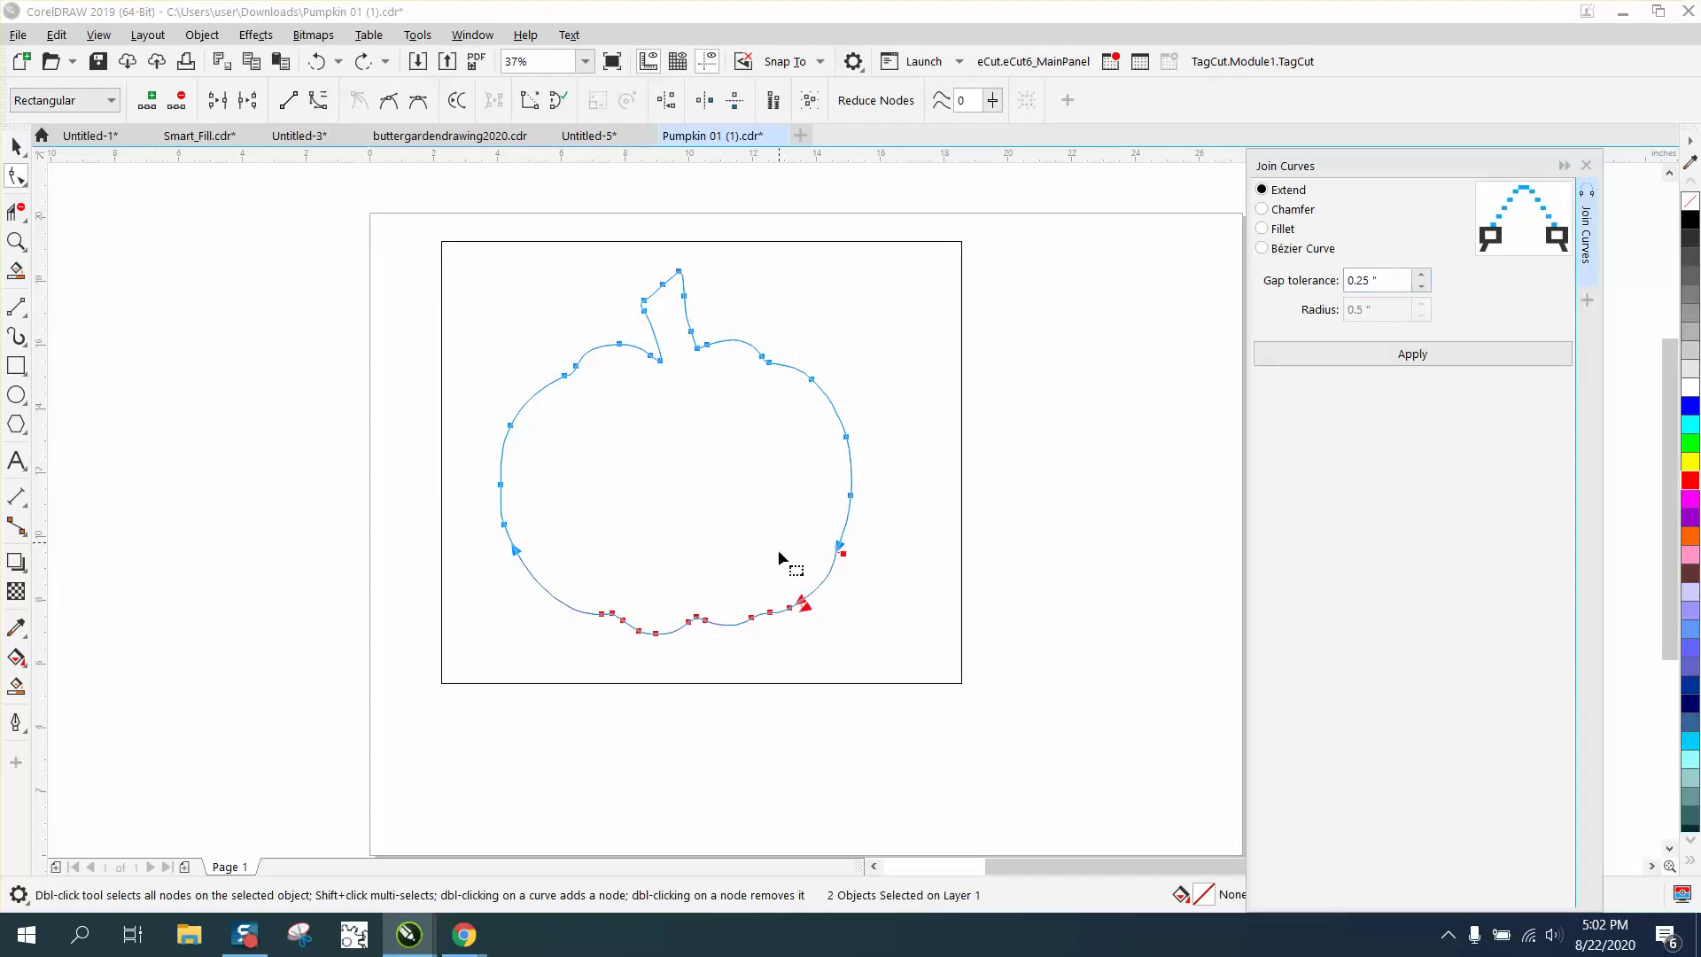
left_click(1364, 355)
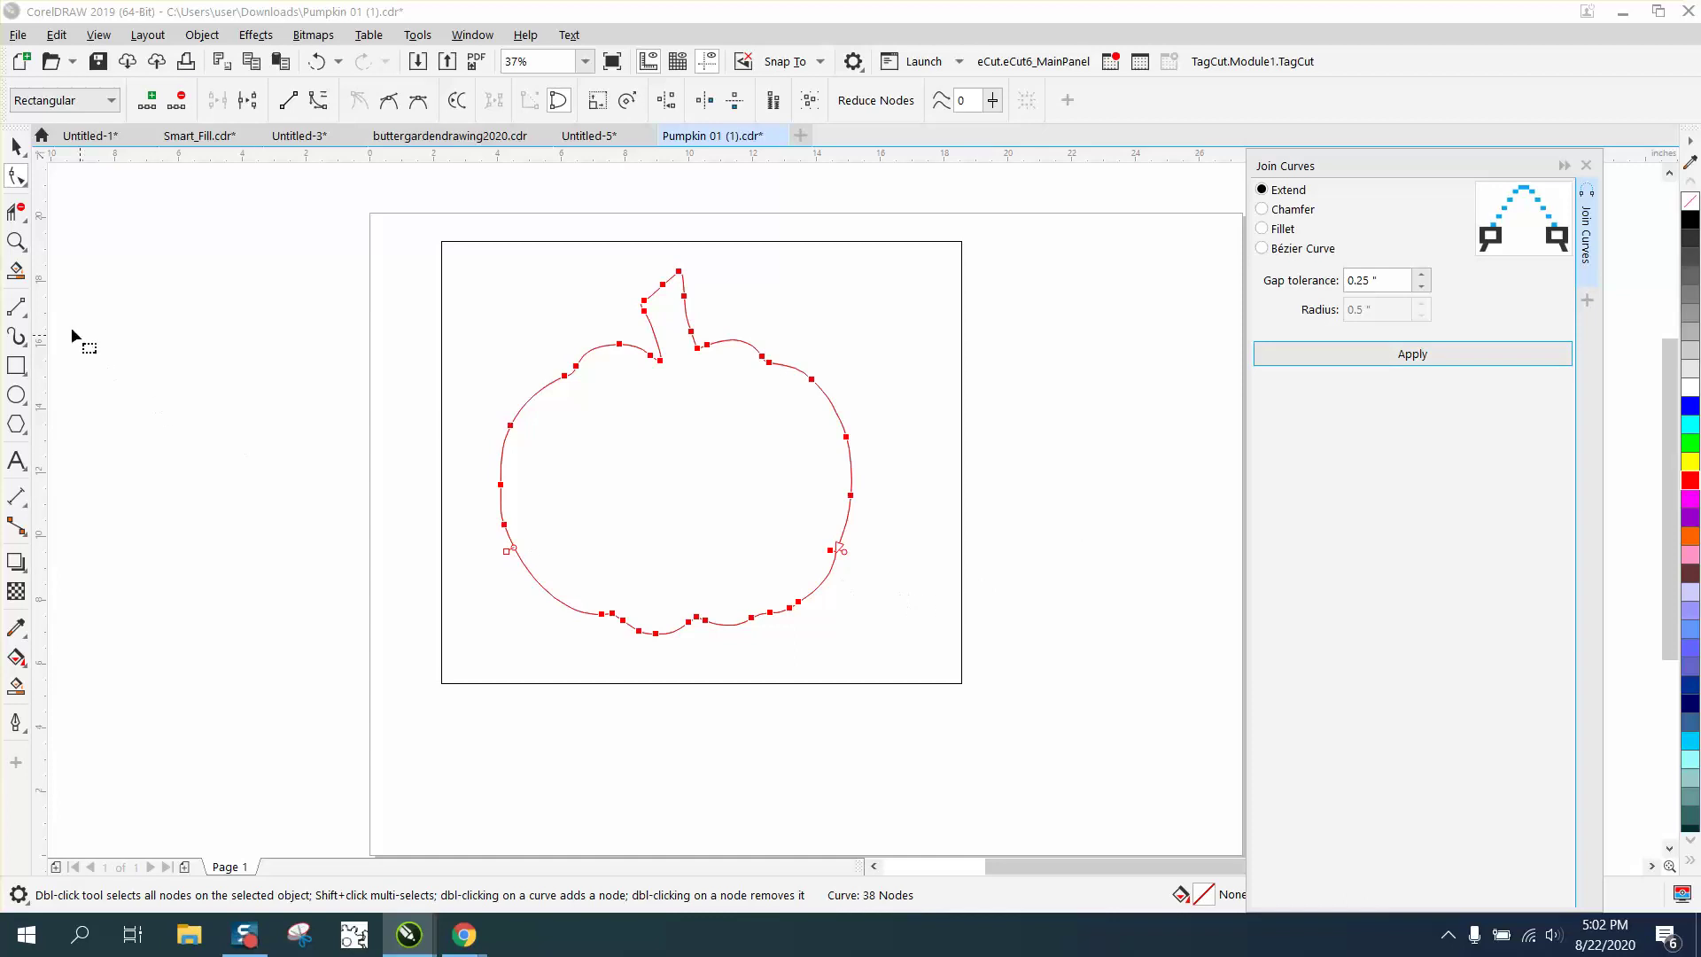
left_click(16, 241)
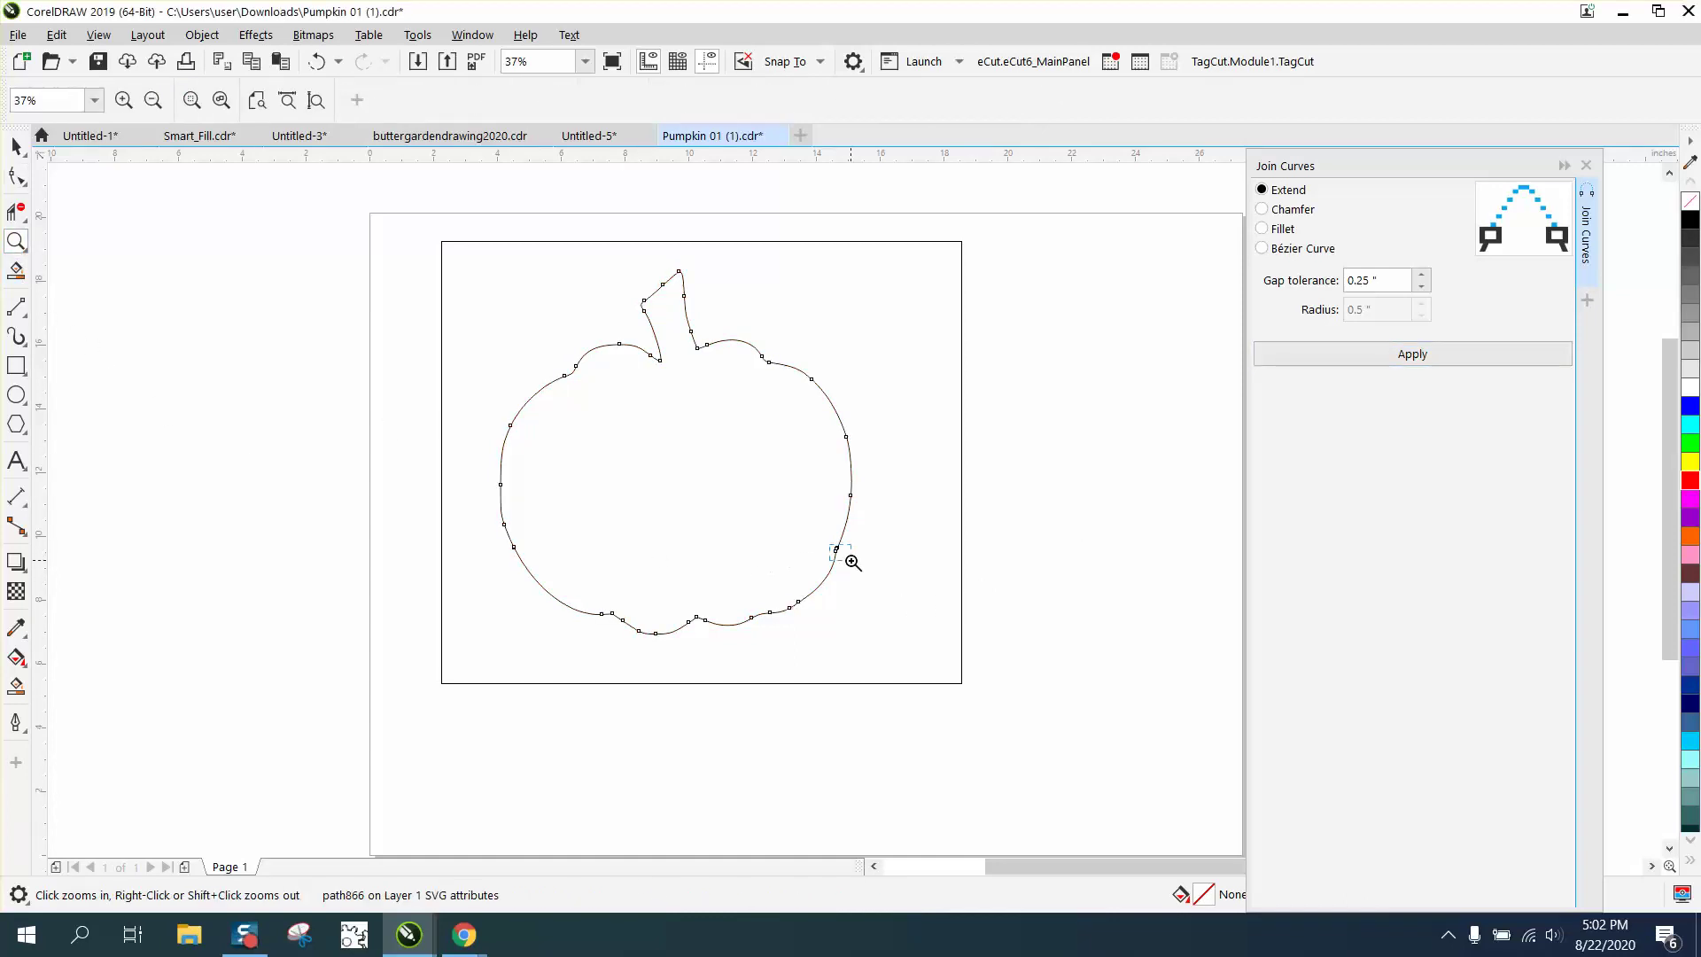
Zoom in on the join and fill the pumpkin black to confirm it is closed.
left_click_drag(850, 558, 858, 565)
left_click_drag(585, 443, 708, 507)
scroll(727, 517, "down", 10)
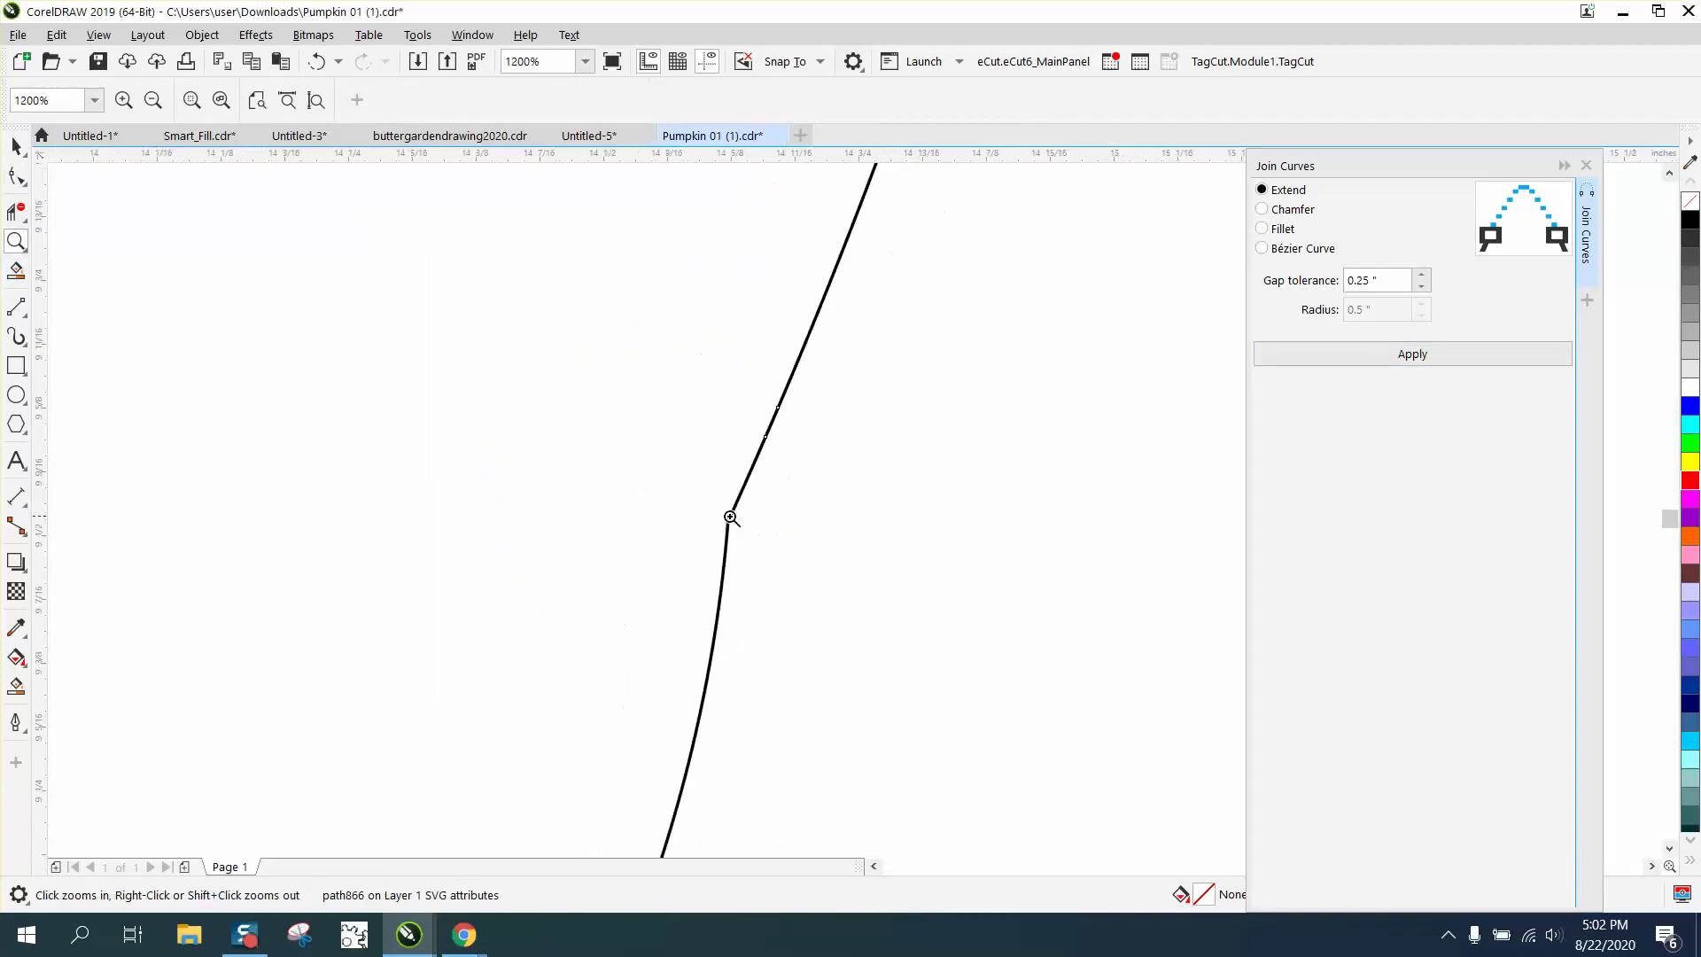
left_click(16, 685)
left_click(383, 482)
scroll(638, 570, "down", 3)
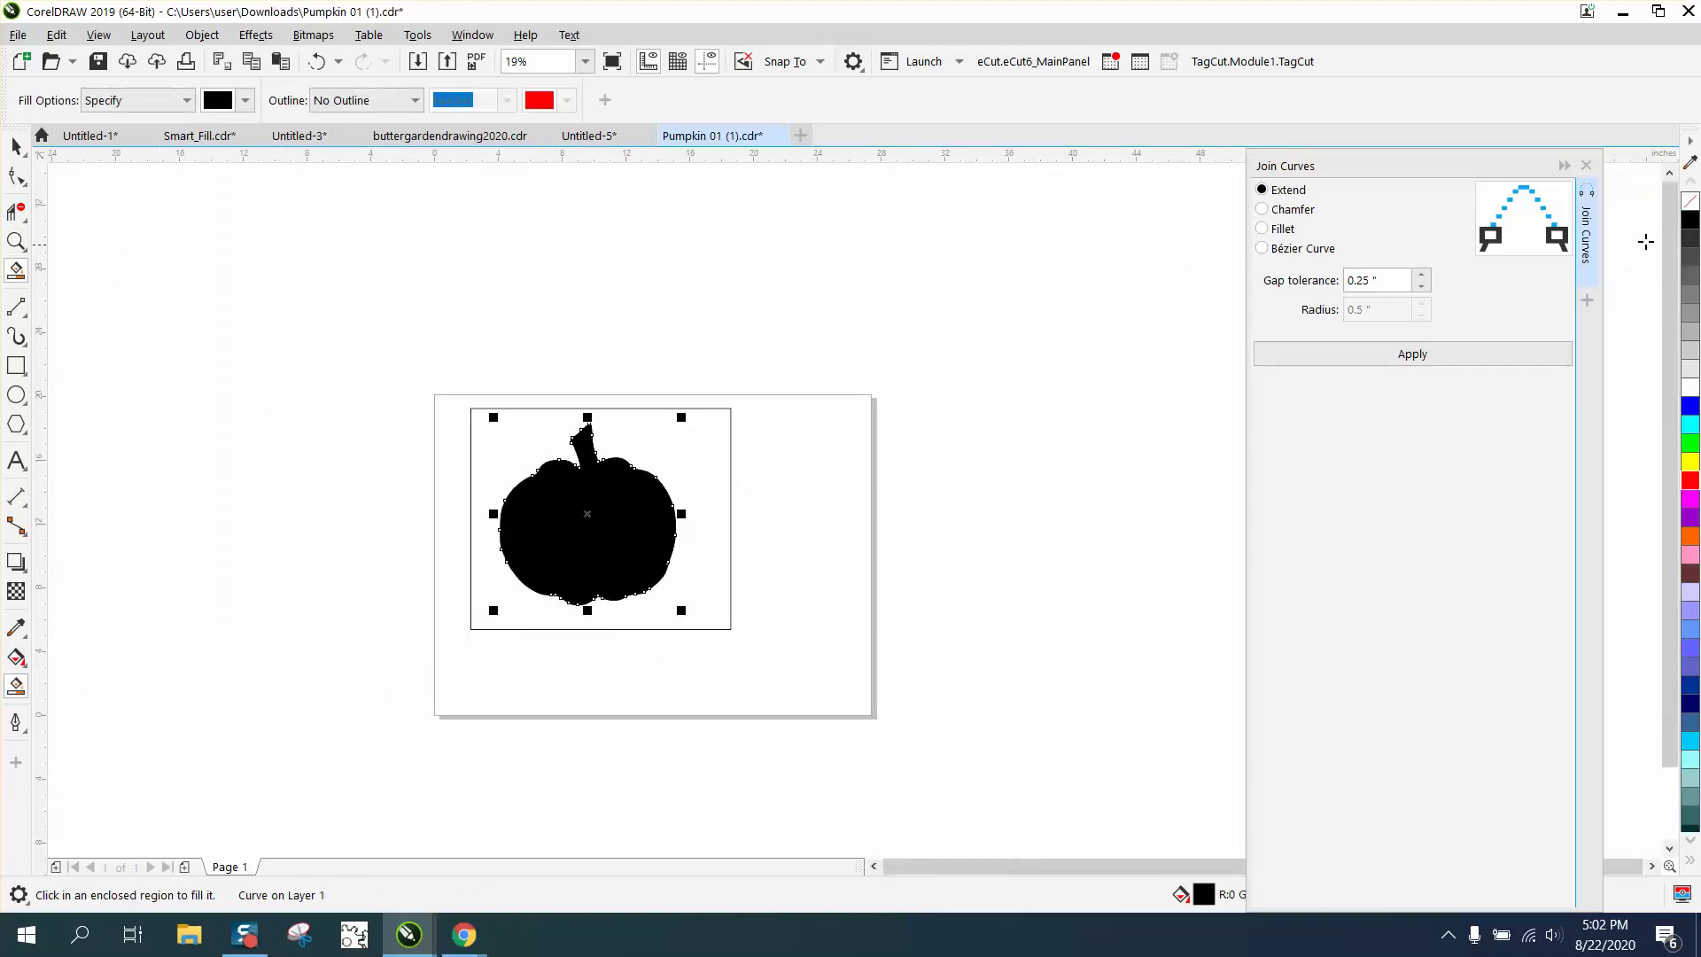
Close the Join Curves docker, move the black pumpkin aside, and delete the rectangle and trace.
left_click(1586, 165)
left_click(16, 146)
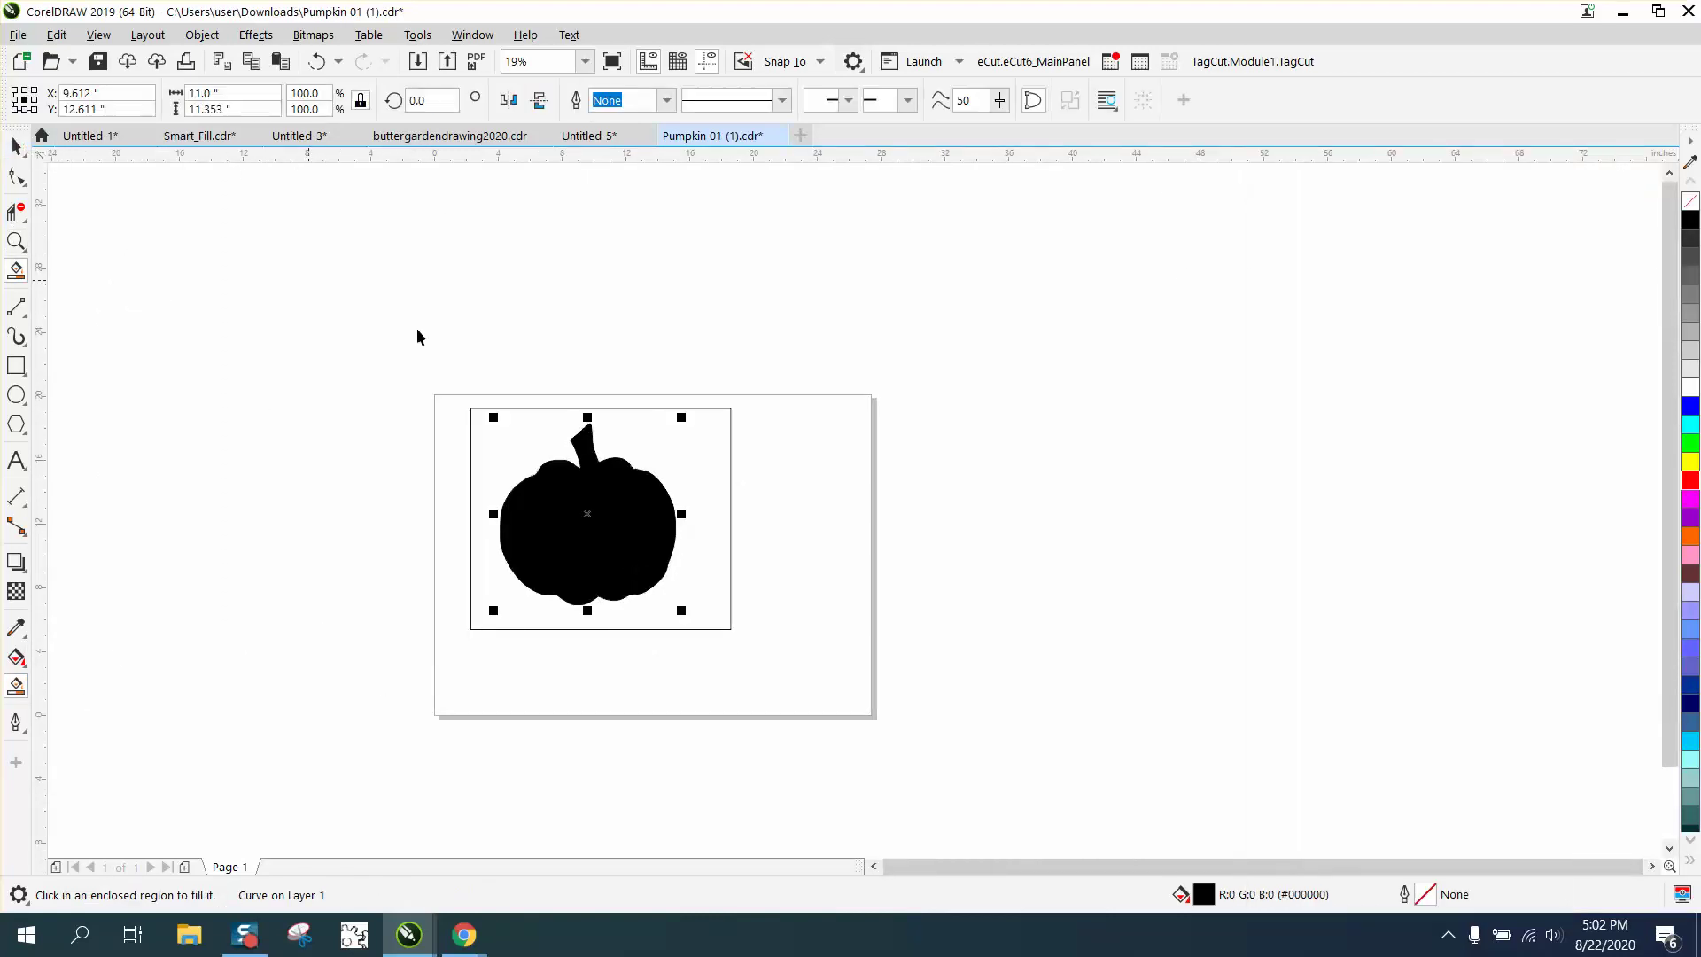
left_click_drag(608, 507, 1001, 520)
left_click_drag(595, 531, 317, 532)
key("Delete")
left_click(503, 511)
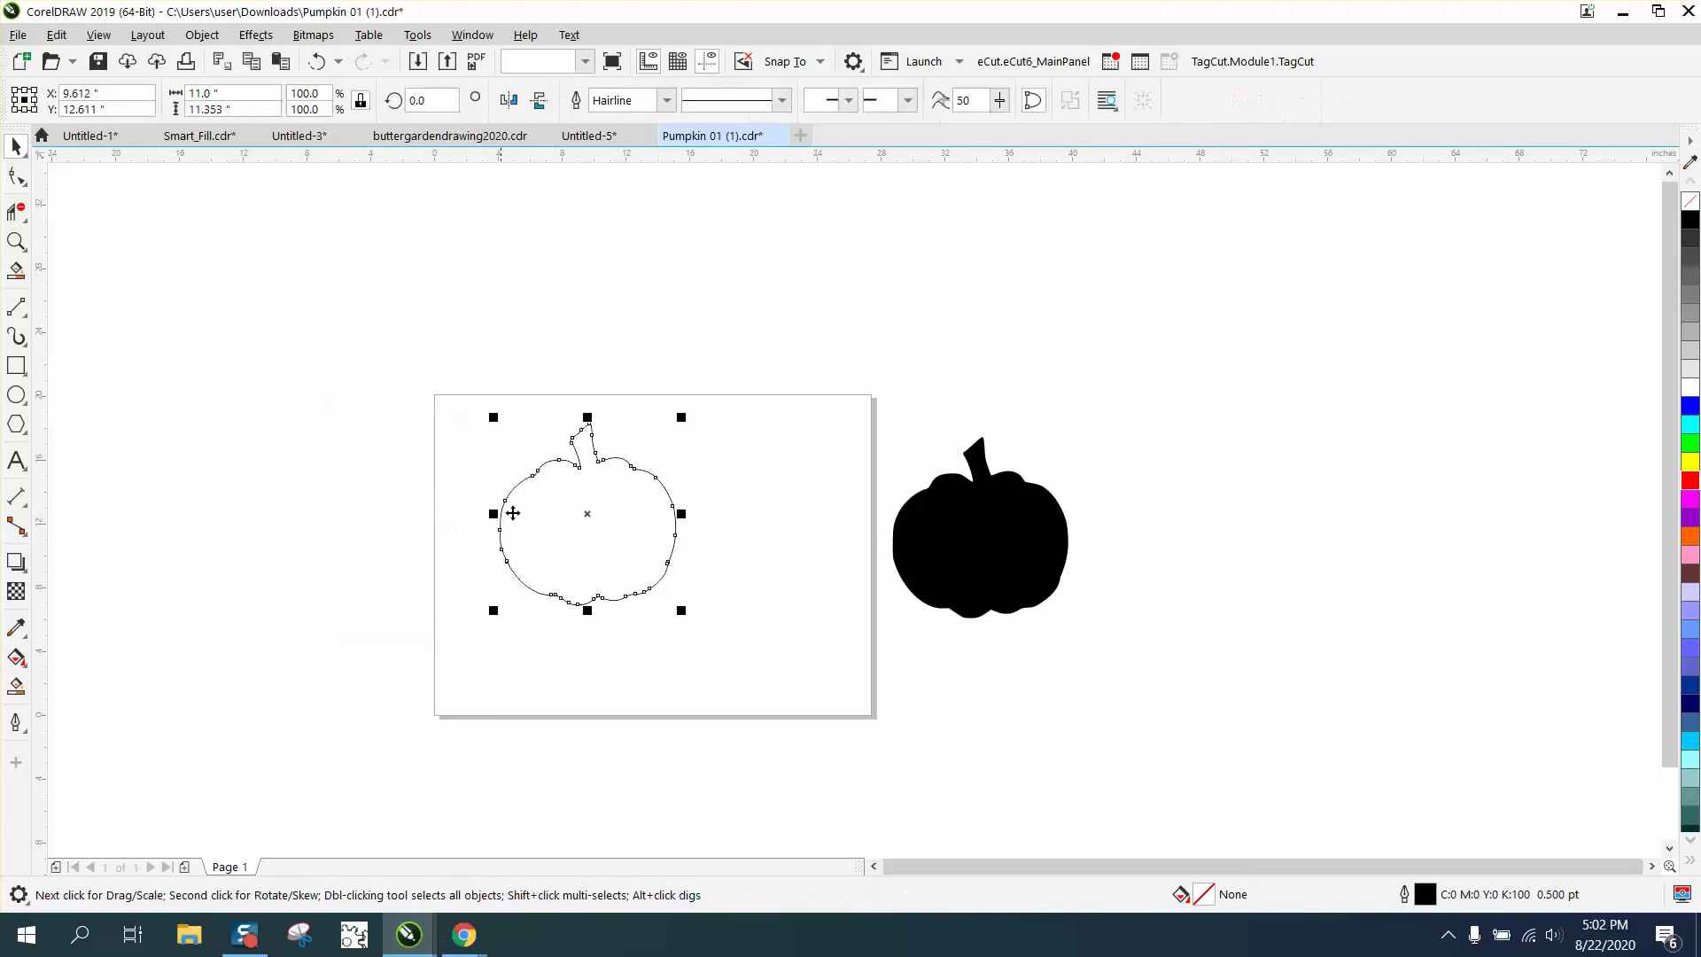
key("Delete")
Centre the black pumpkin on the page with no fill and a black outline.
left_click(970, 549)
key("p")
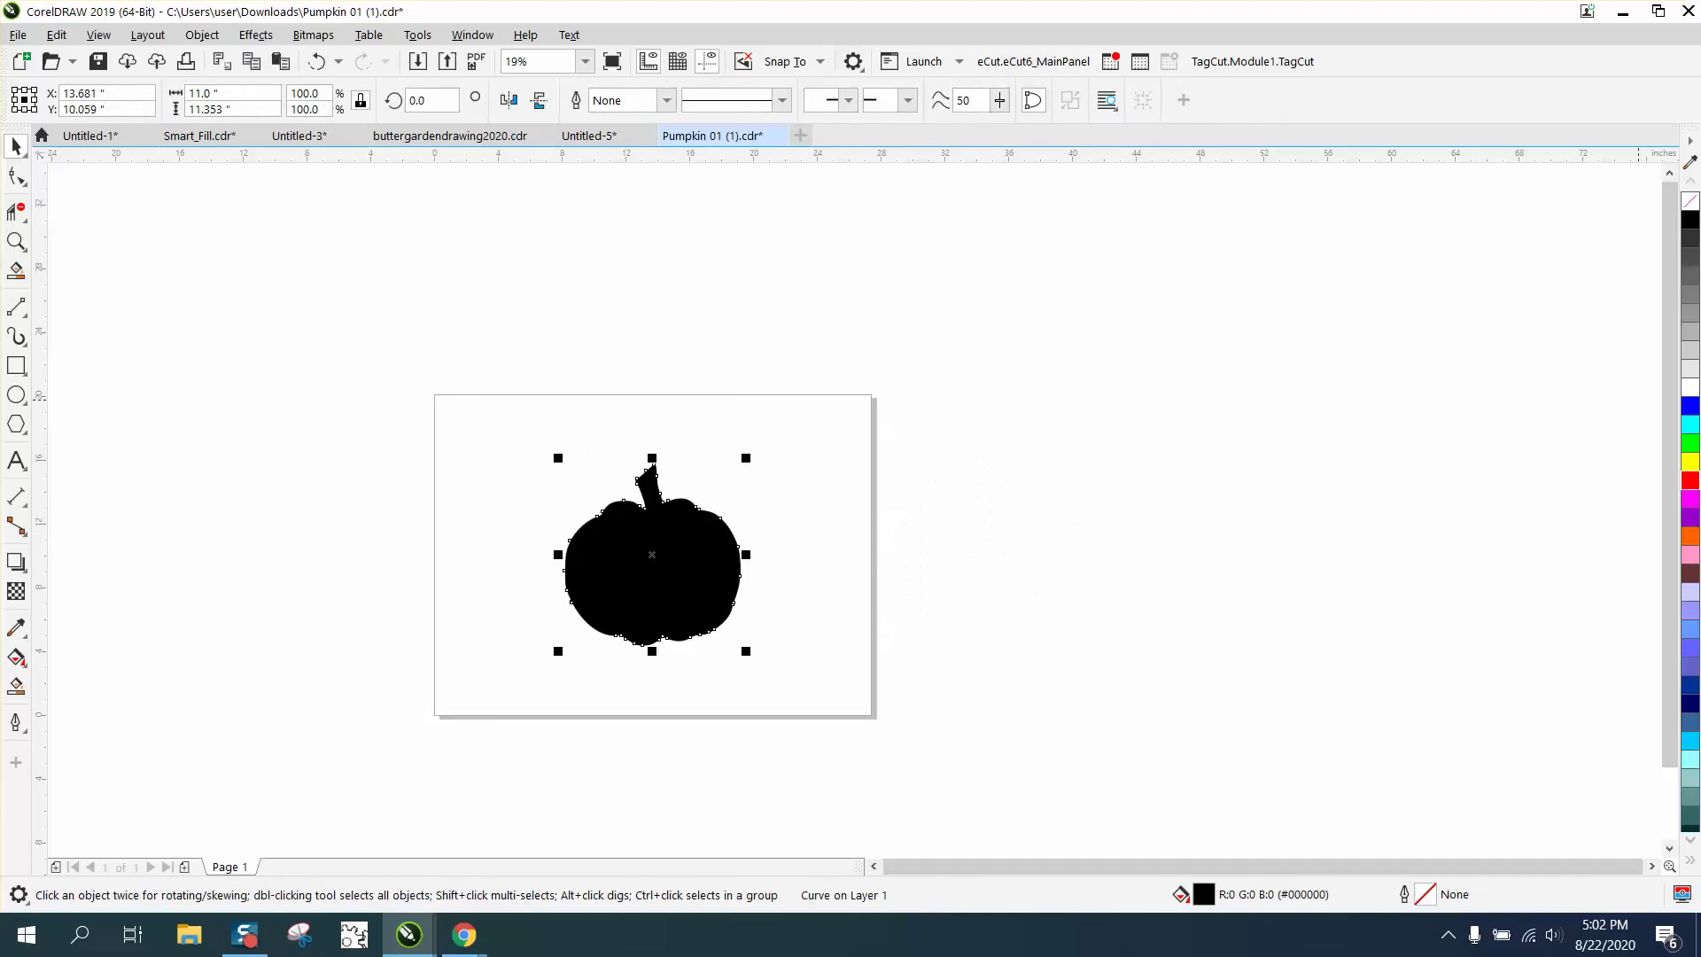
left_click(1690, 201)
right_click(1690, 219)
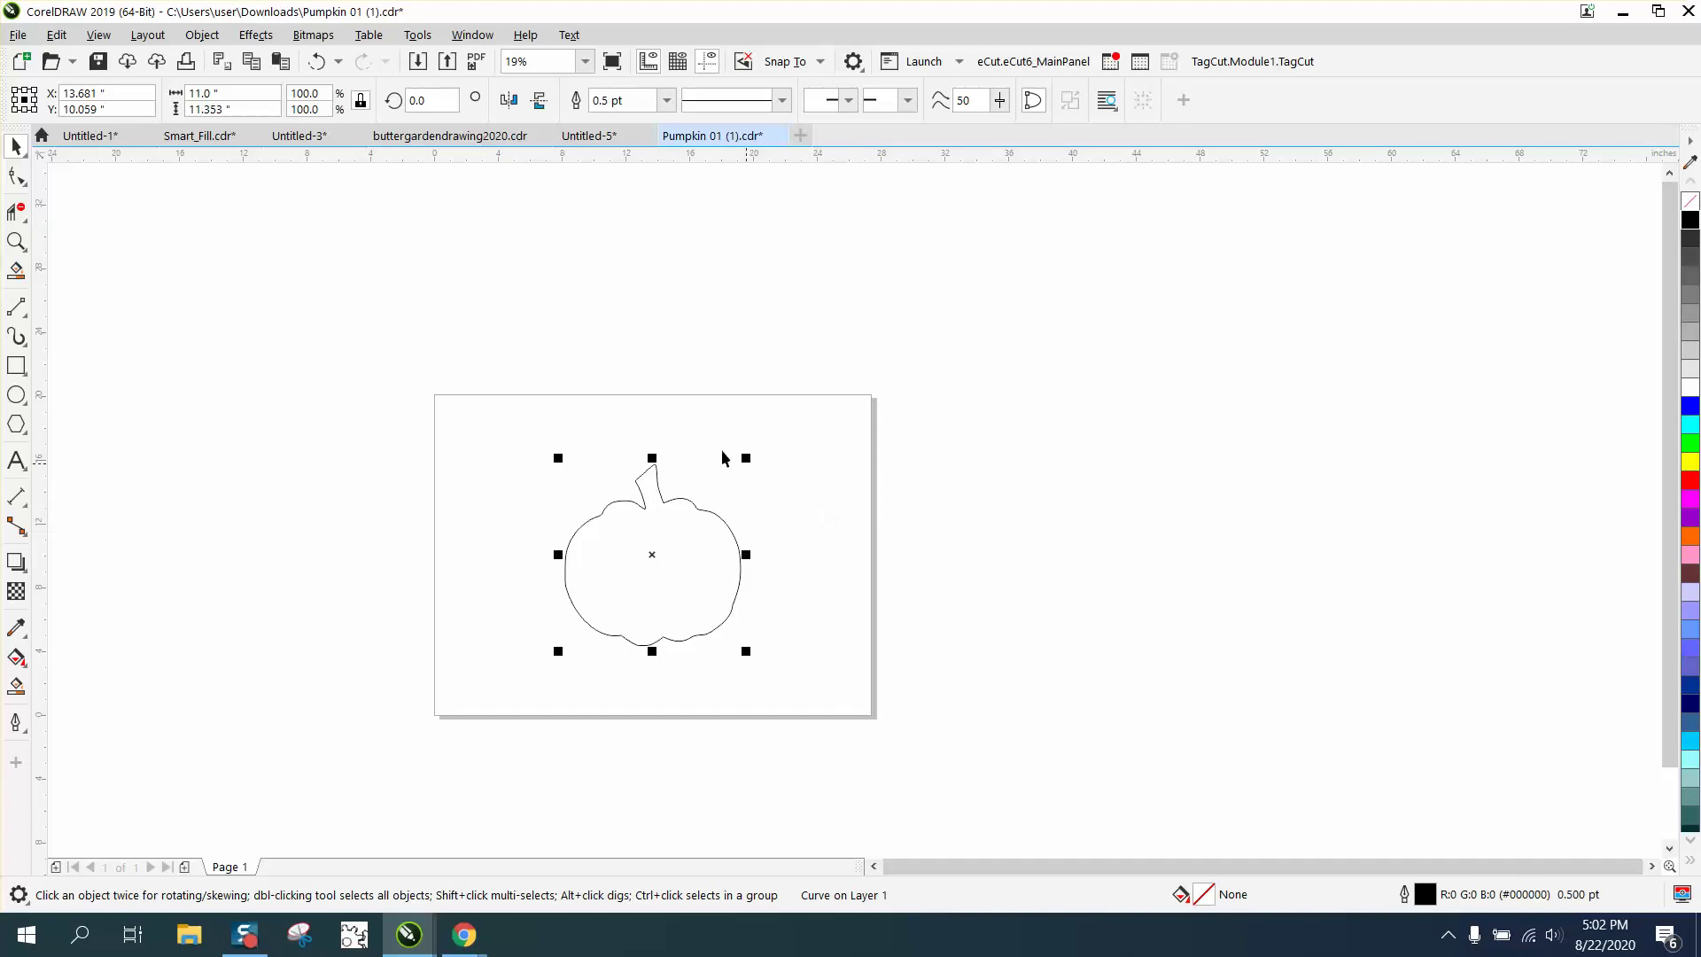
Apply a 2-step inside contour at 0.5" offset to the pumpkin, then zoom in.
left_click(255, 37)
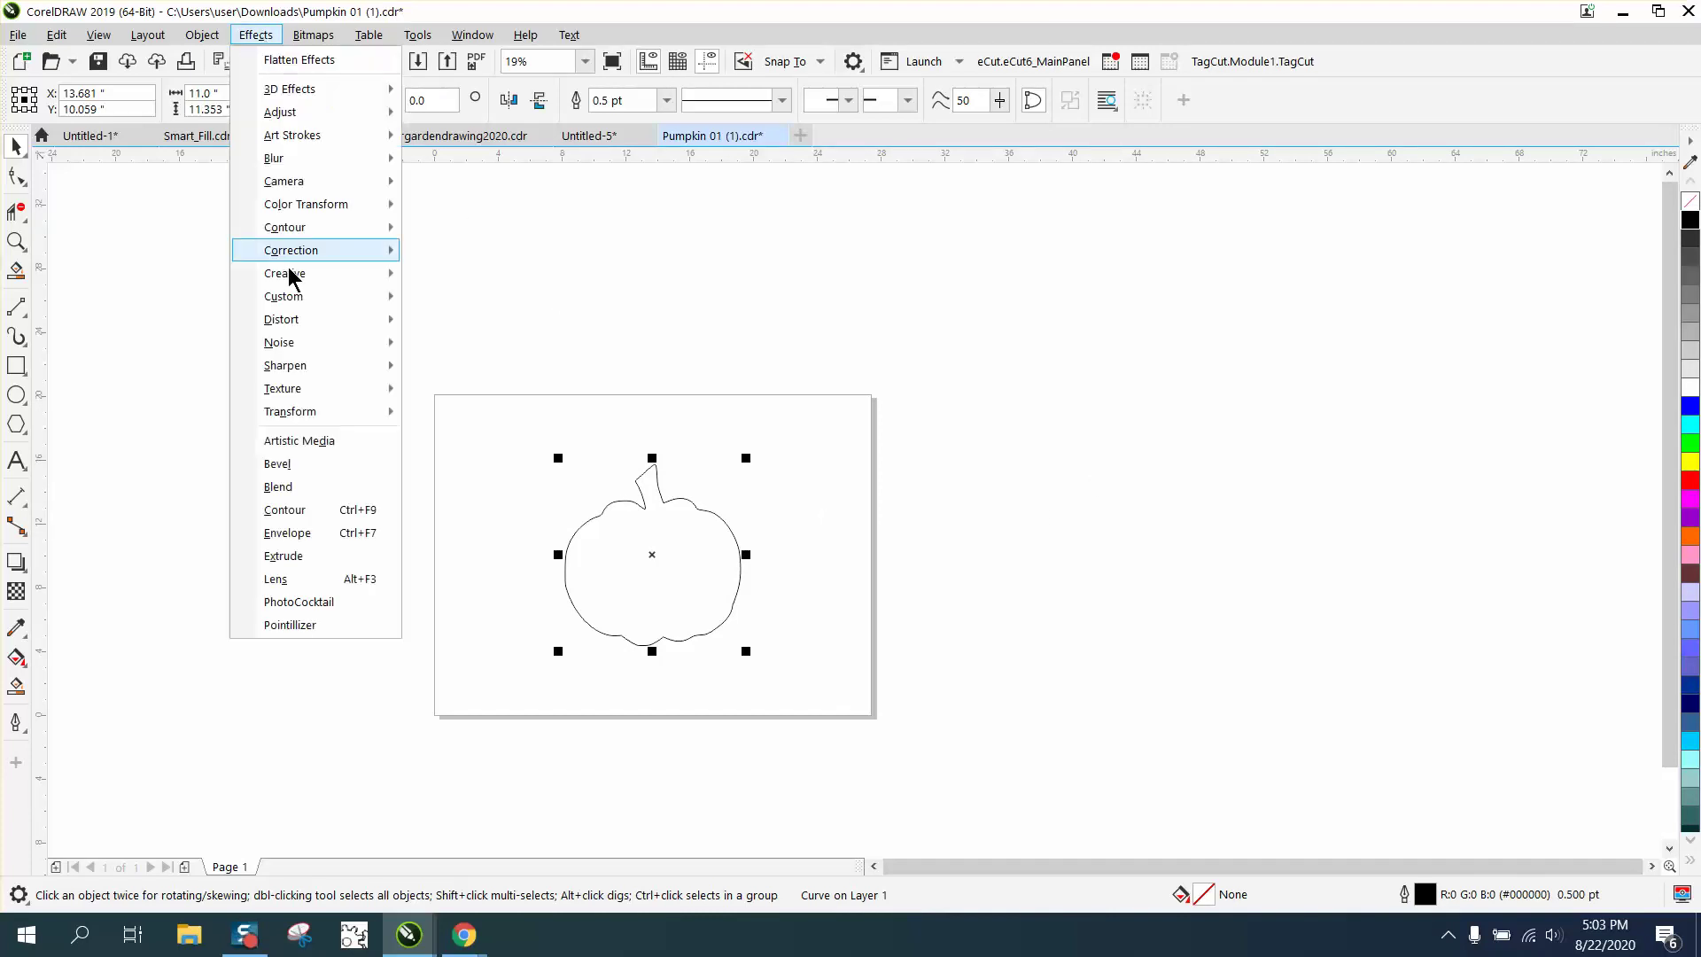
left_click(284, 510)
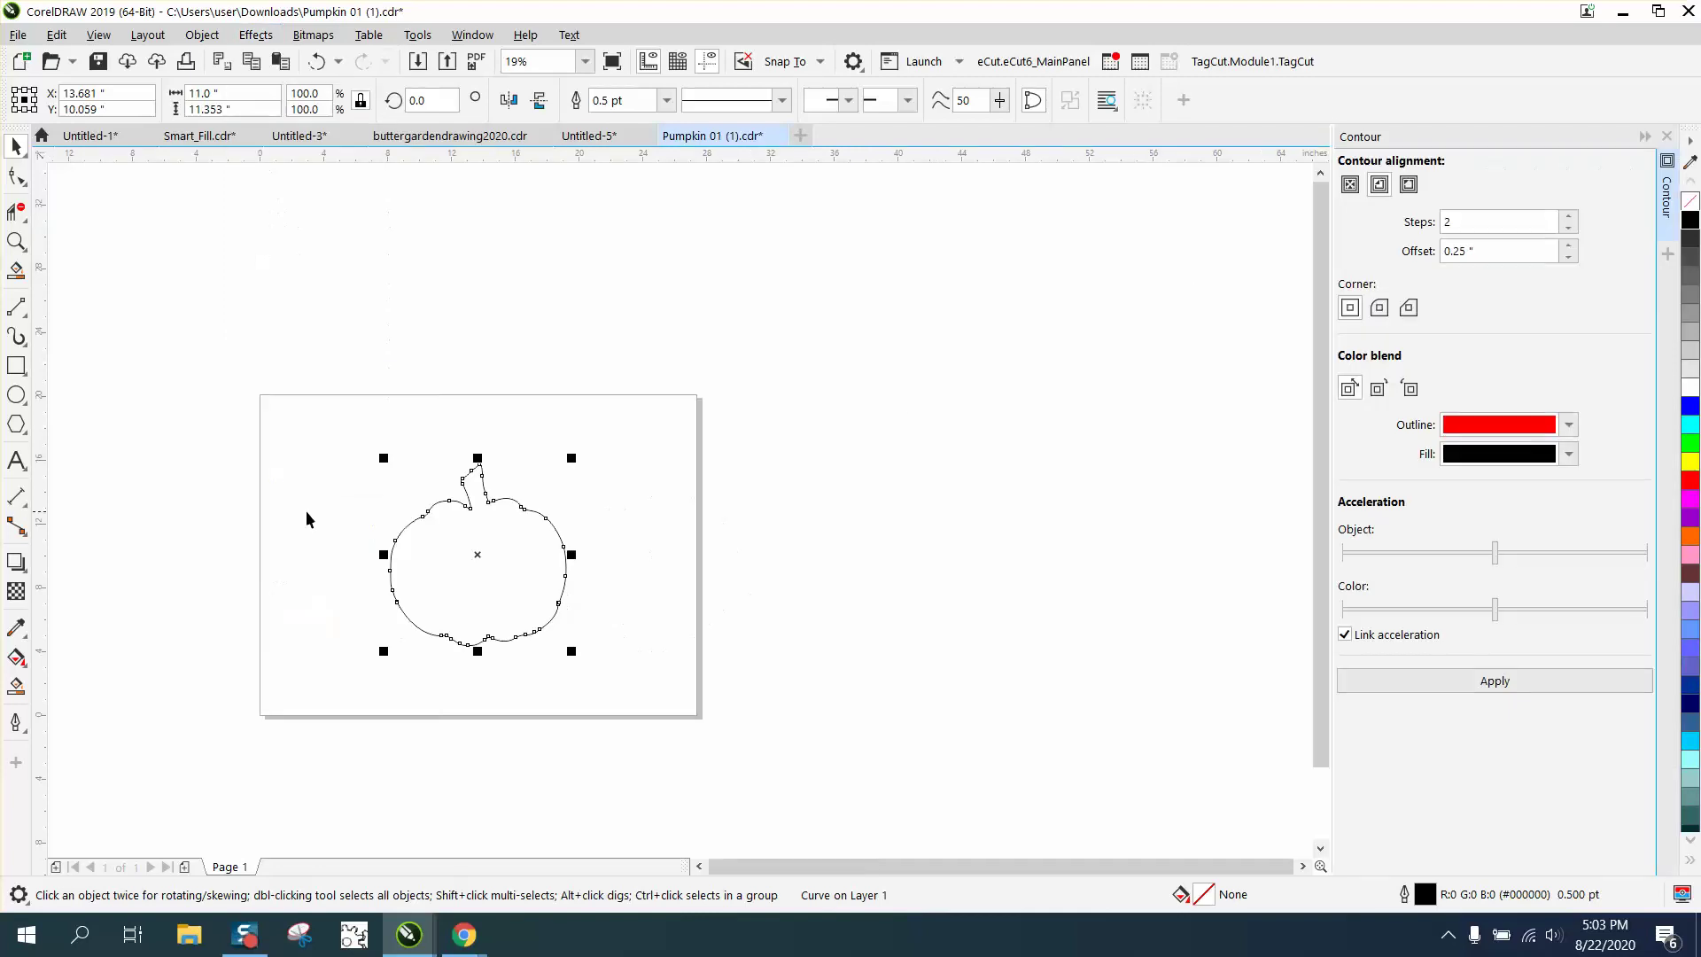
left_click(1488, 251)
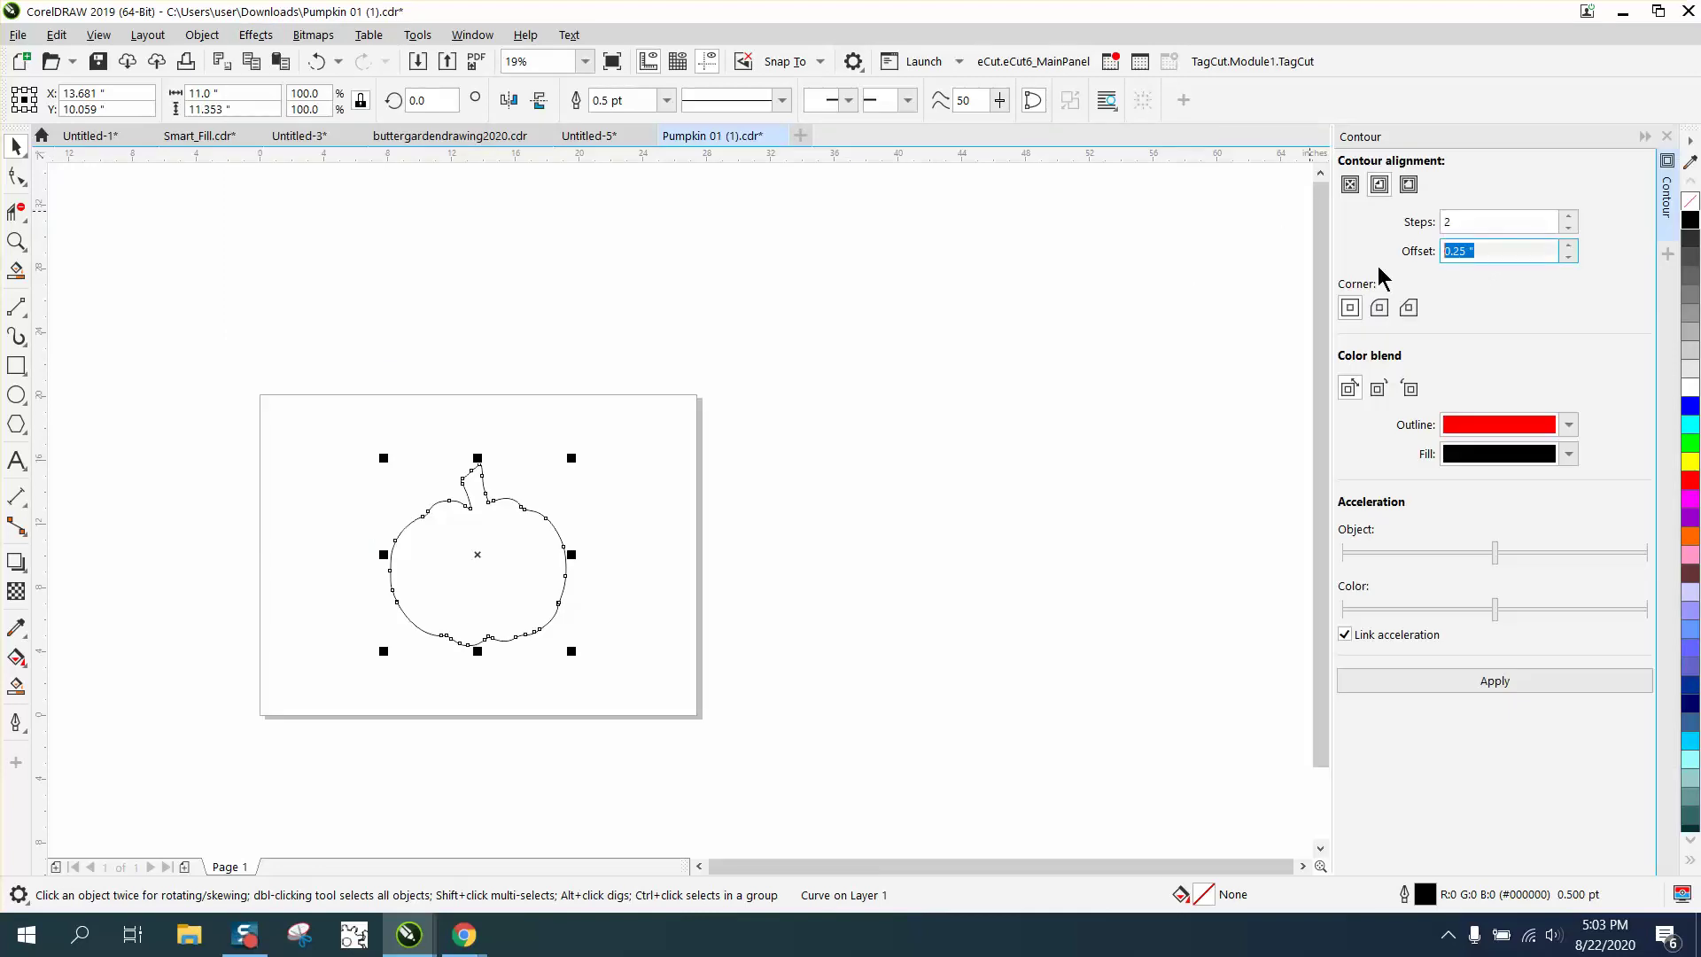
type(".5")
left_click(1495, 683)
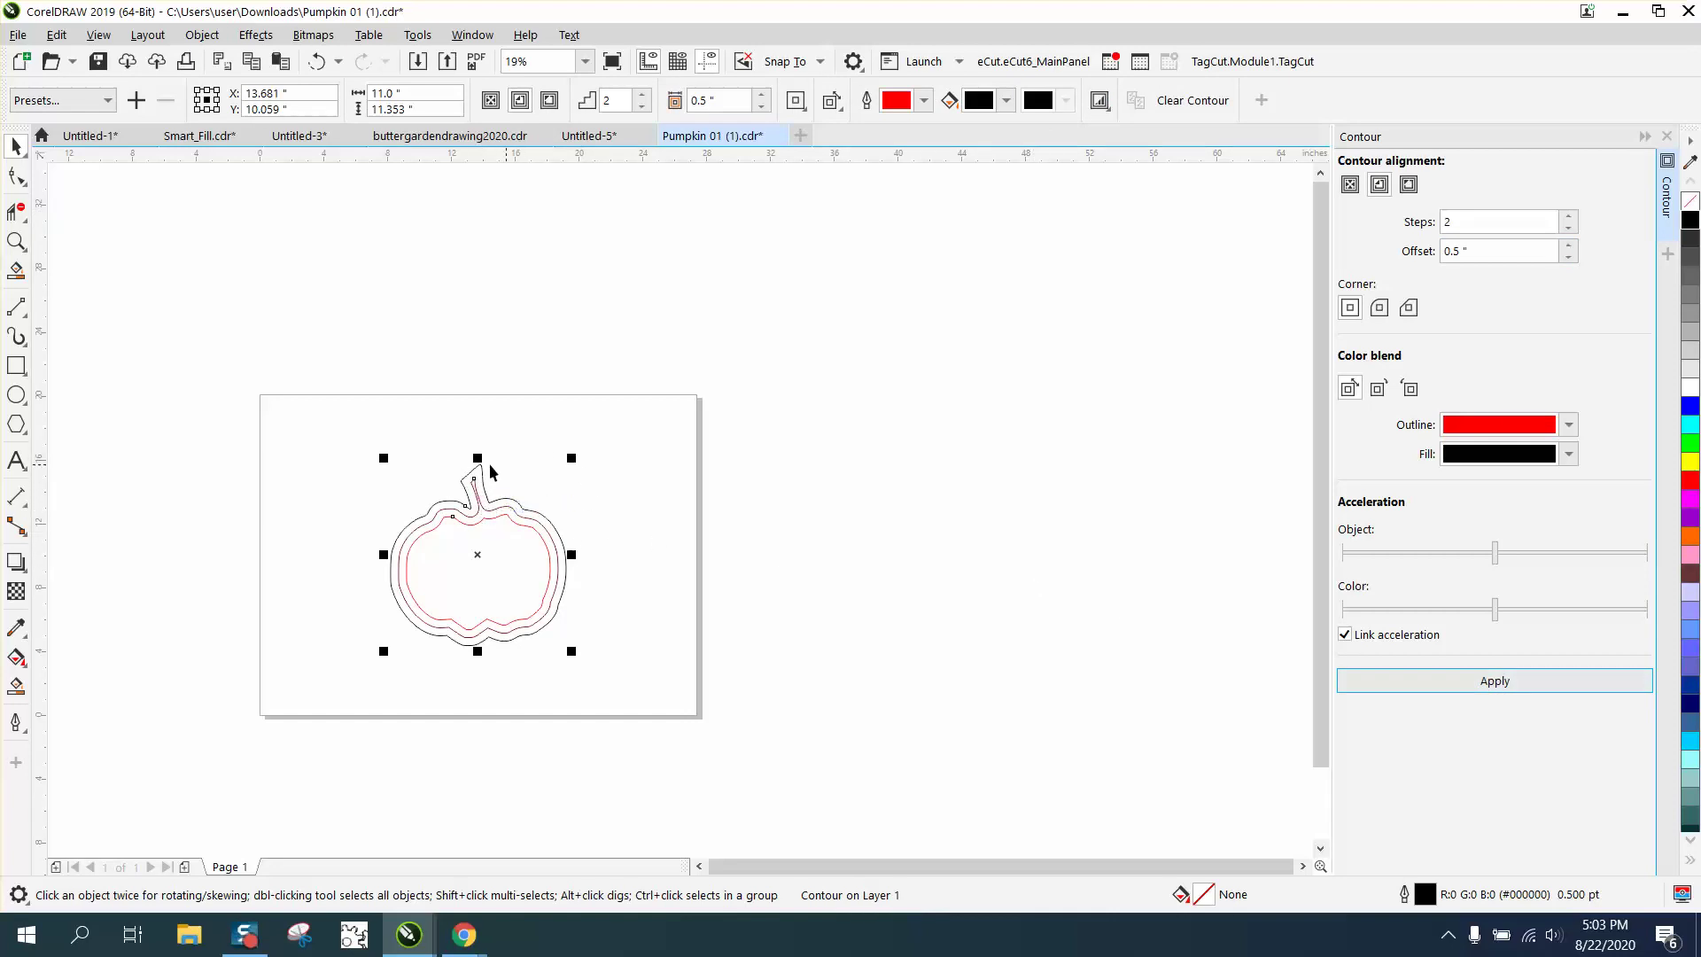
left_click(16, 240)
left_click_drag(312, 429, 746, 643)
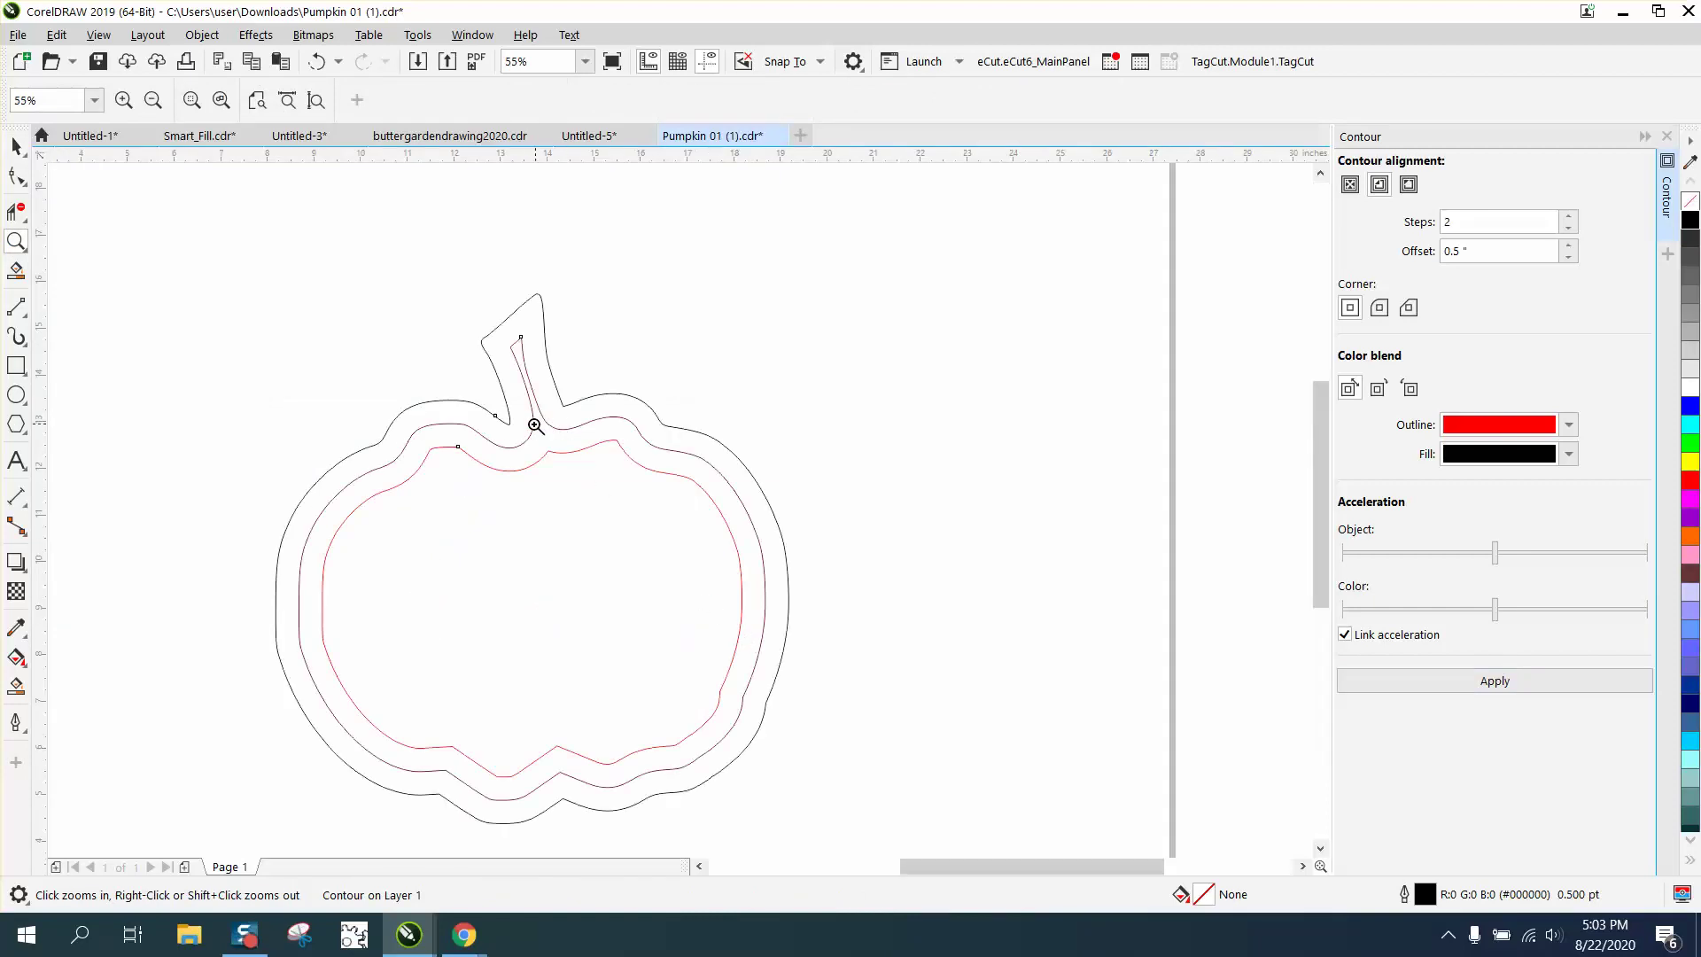
Select the contoured pumpkin and use Break Contour Apart.
left_click(18, 151)
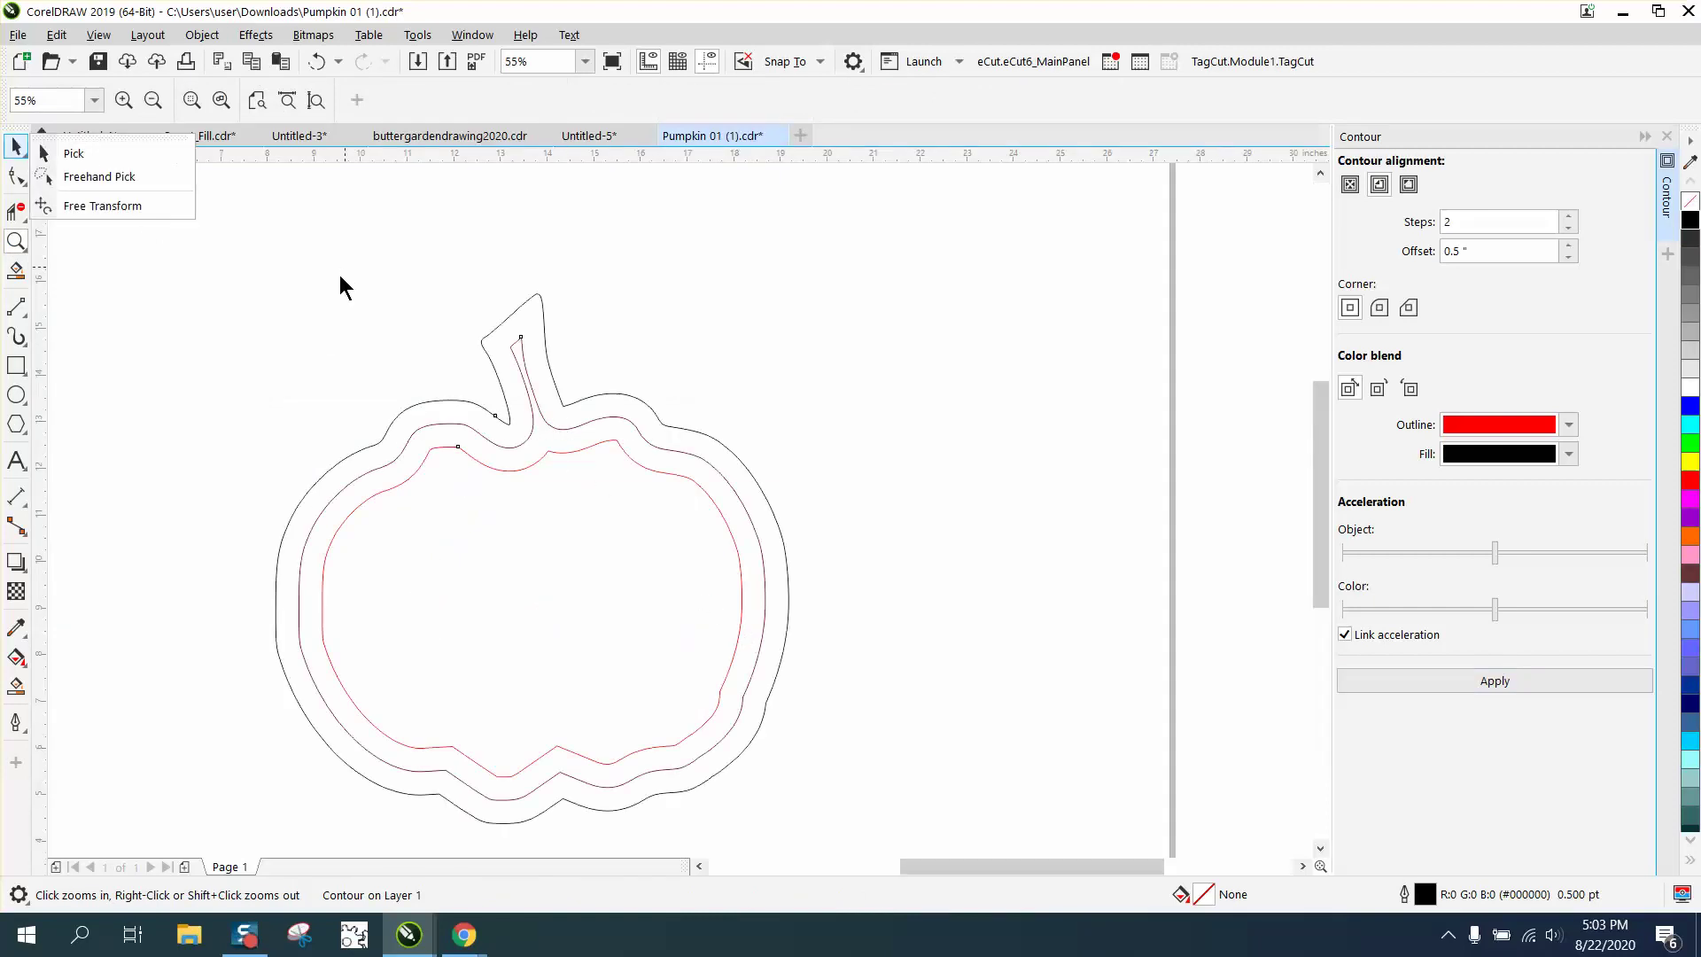
left_click(100, 155)
scroll(239, 265, "down", 2)
left_click_drag(220, 328, 629, 567)
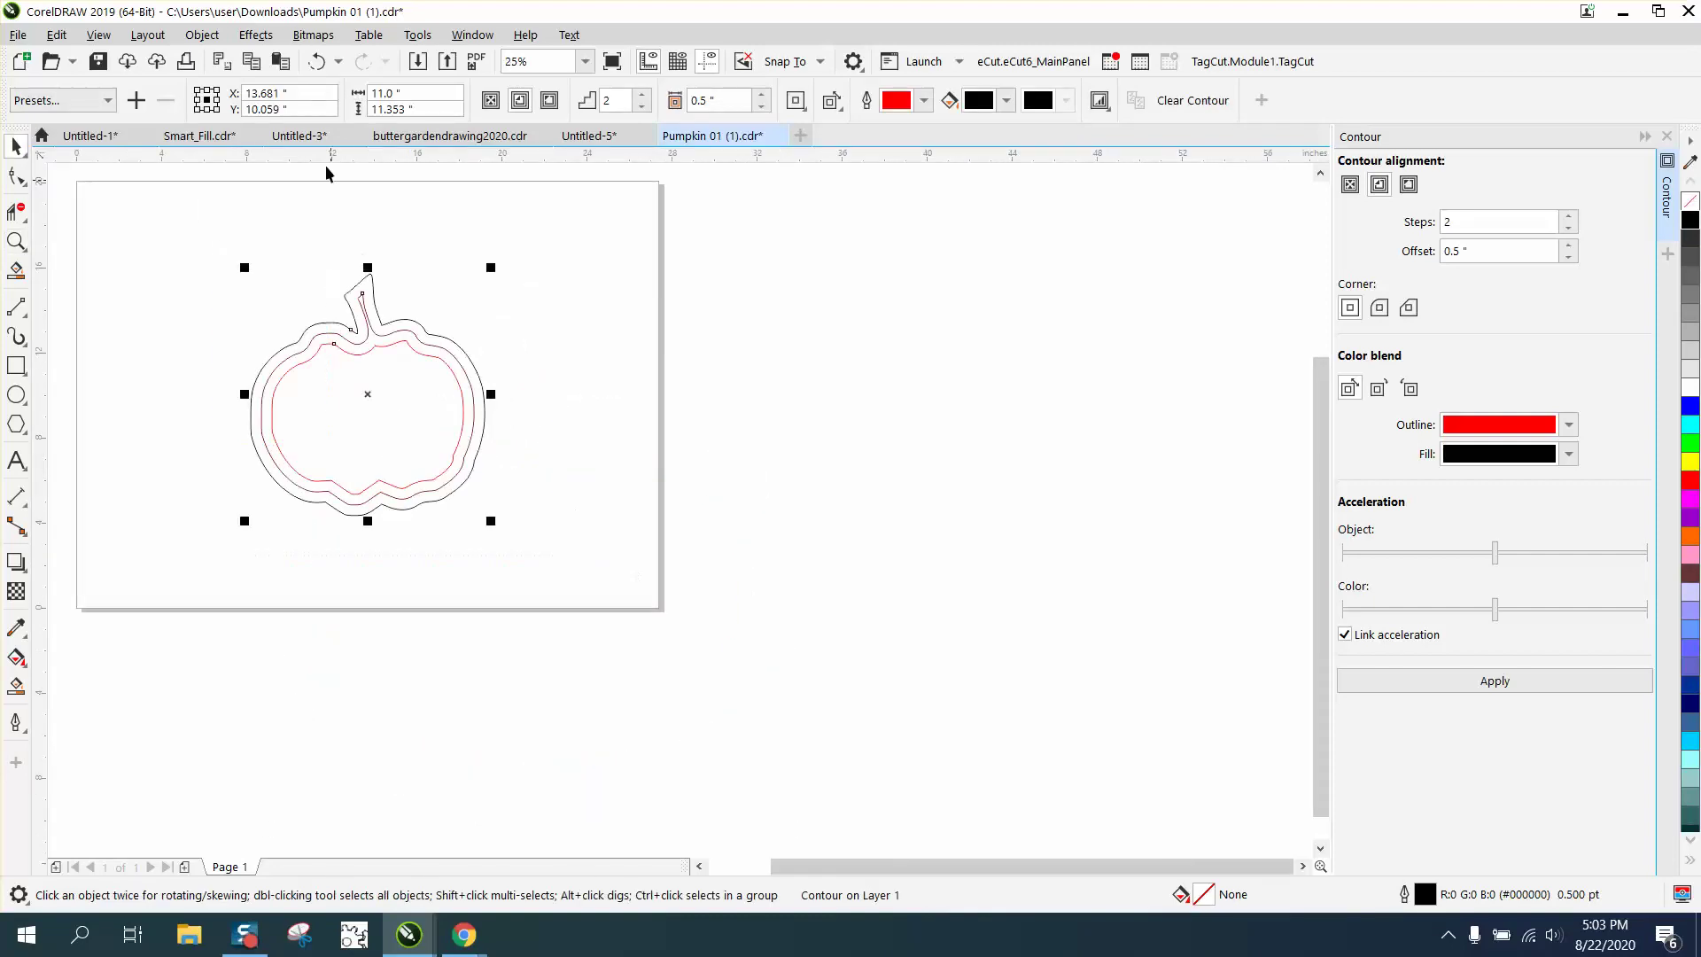
left_click(205, 35)
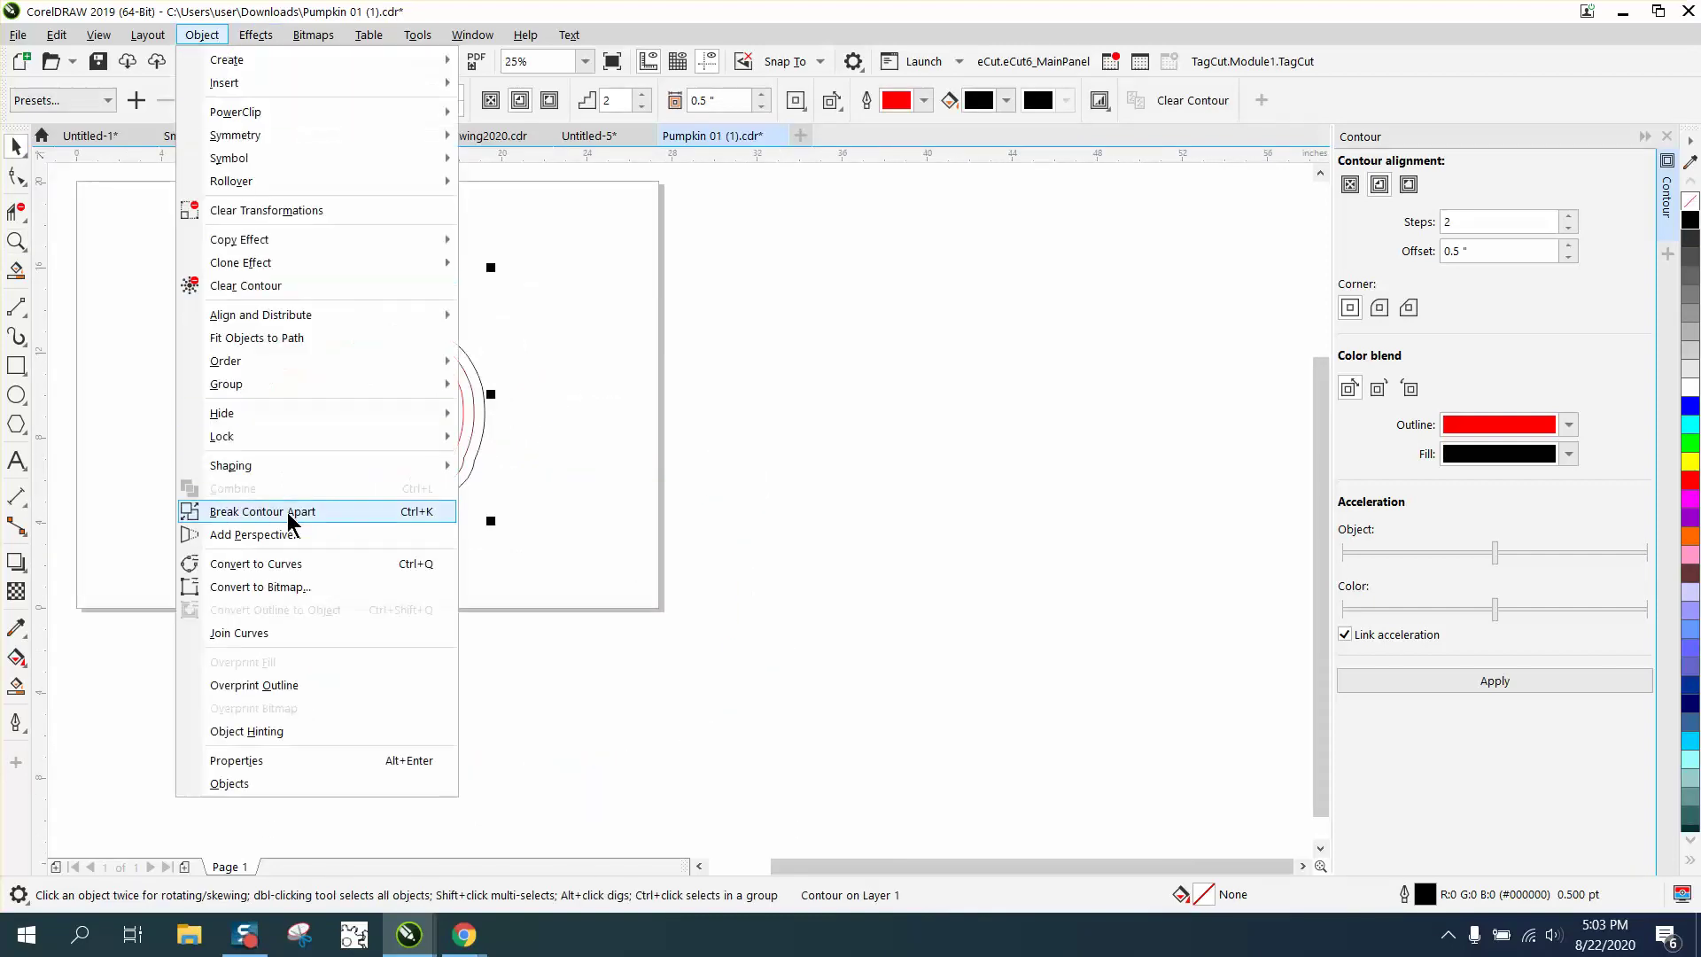
left_click(288, 511)
left_click(427, 418)
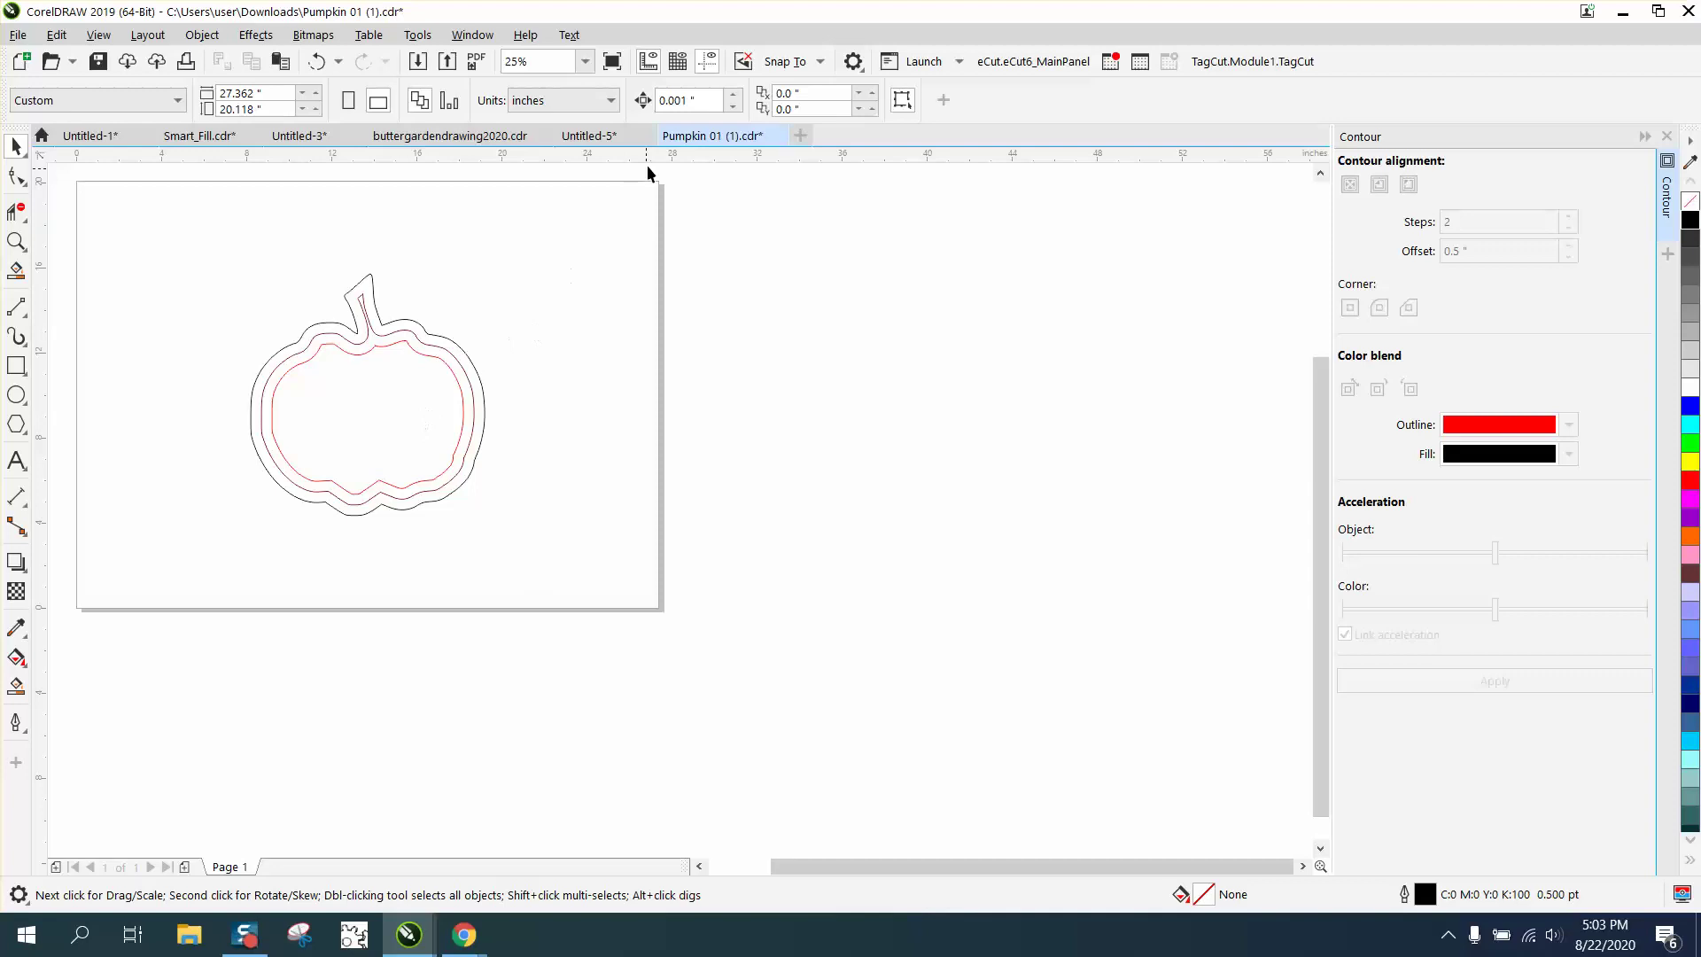
With a 12" nudge, shift the contour group right, ungroup it, and nudge the inner curve further right.
left_click(674, 100)
left_click(336, 443)
key("Right")
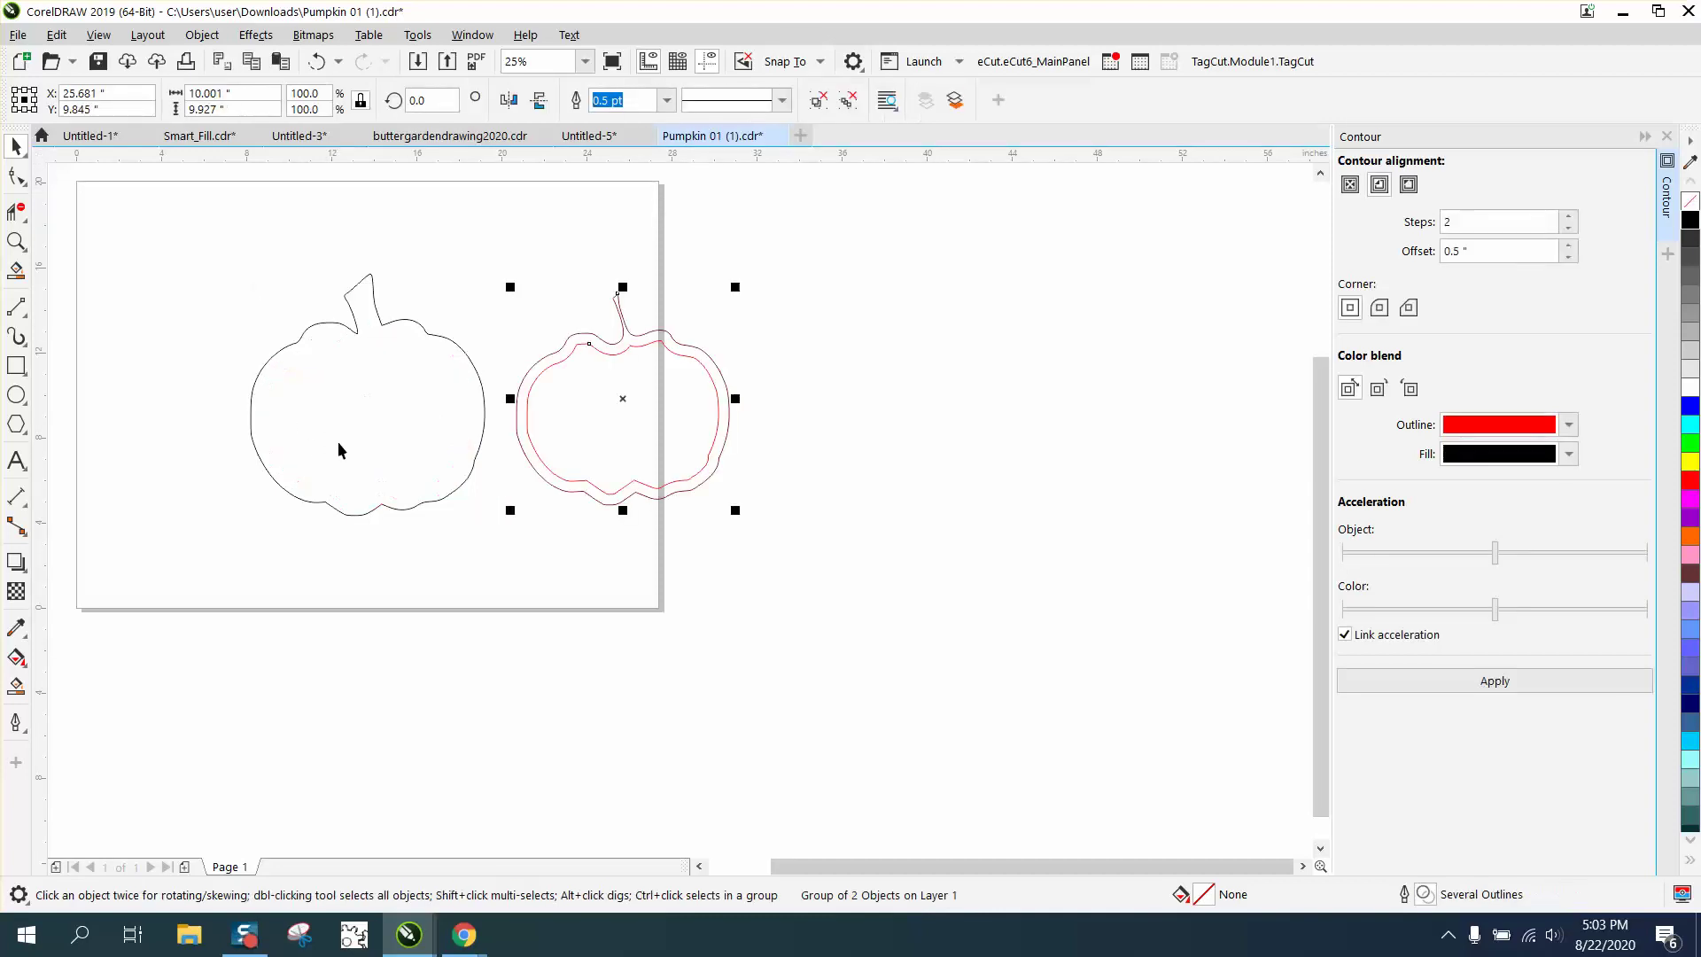
left_click(200, 35)
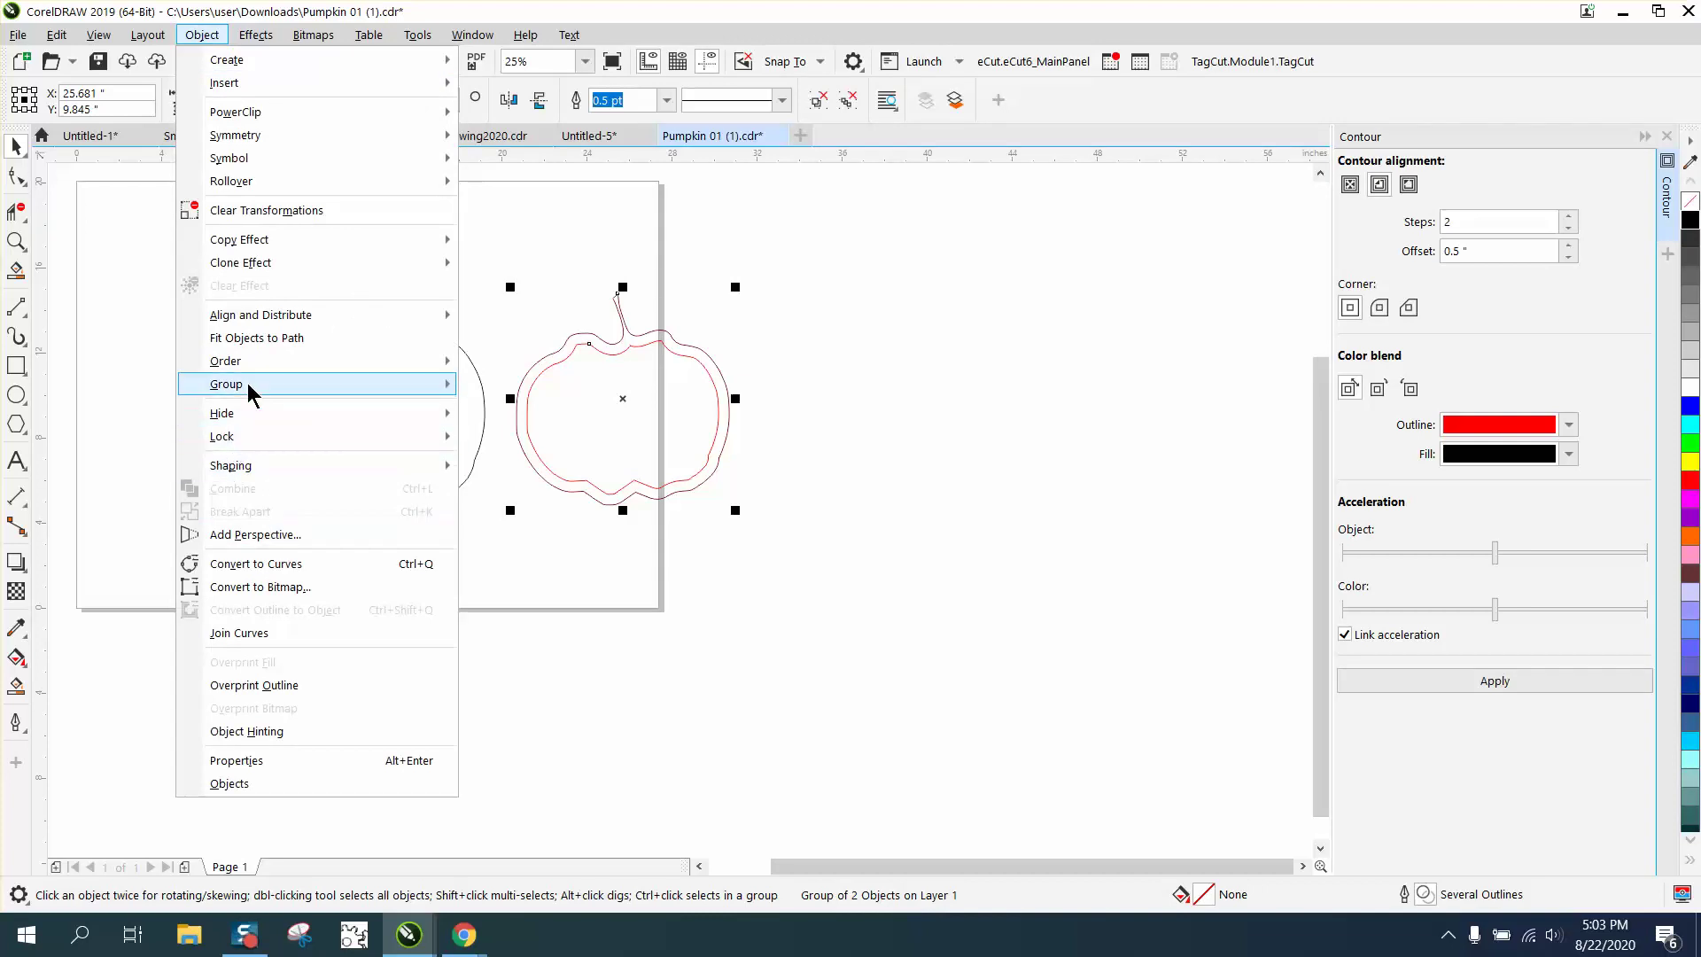
mouse_move(239, 384)
left_click(514, 409)
left_click(699, 373)
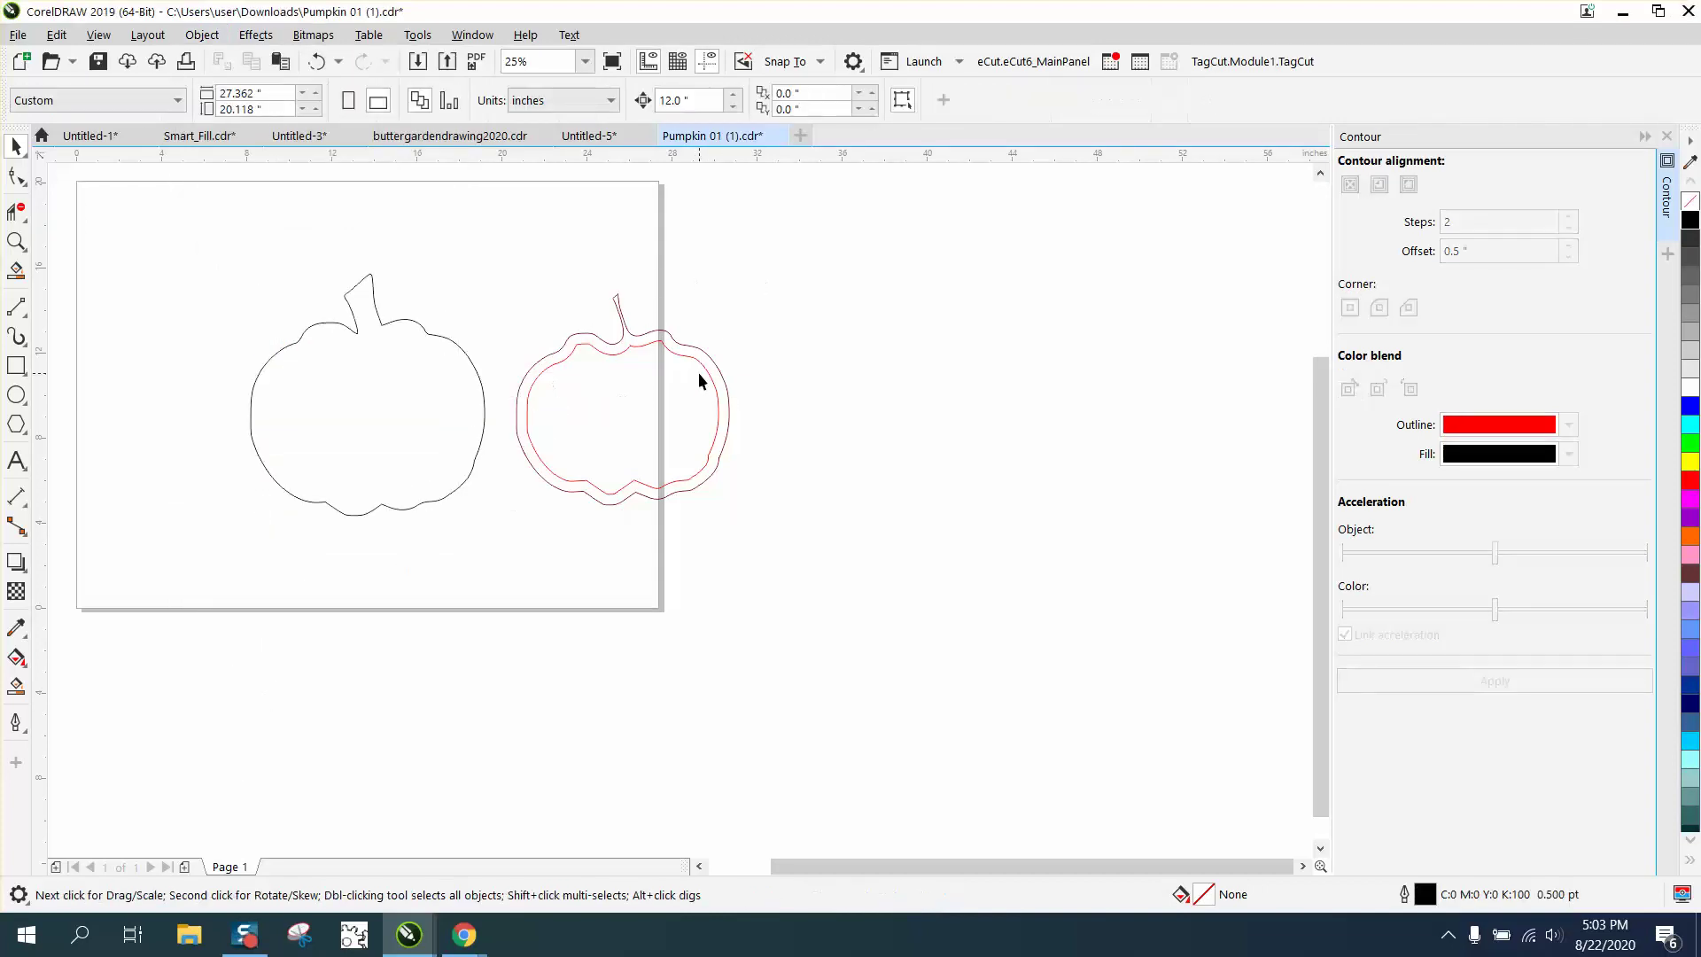
key("Right")
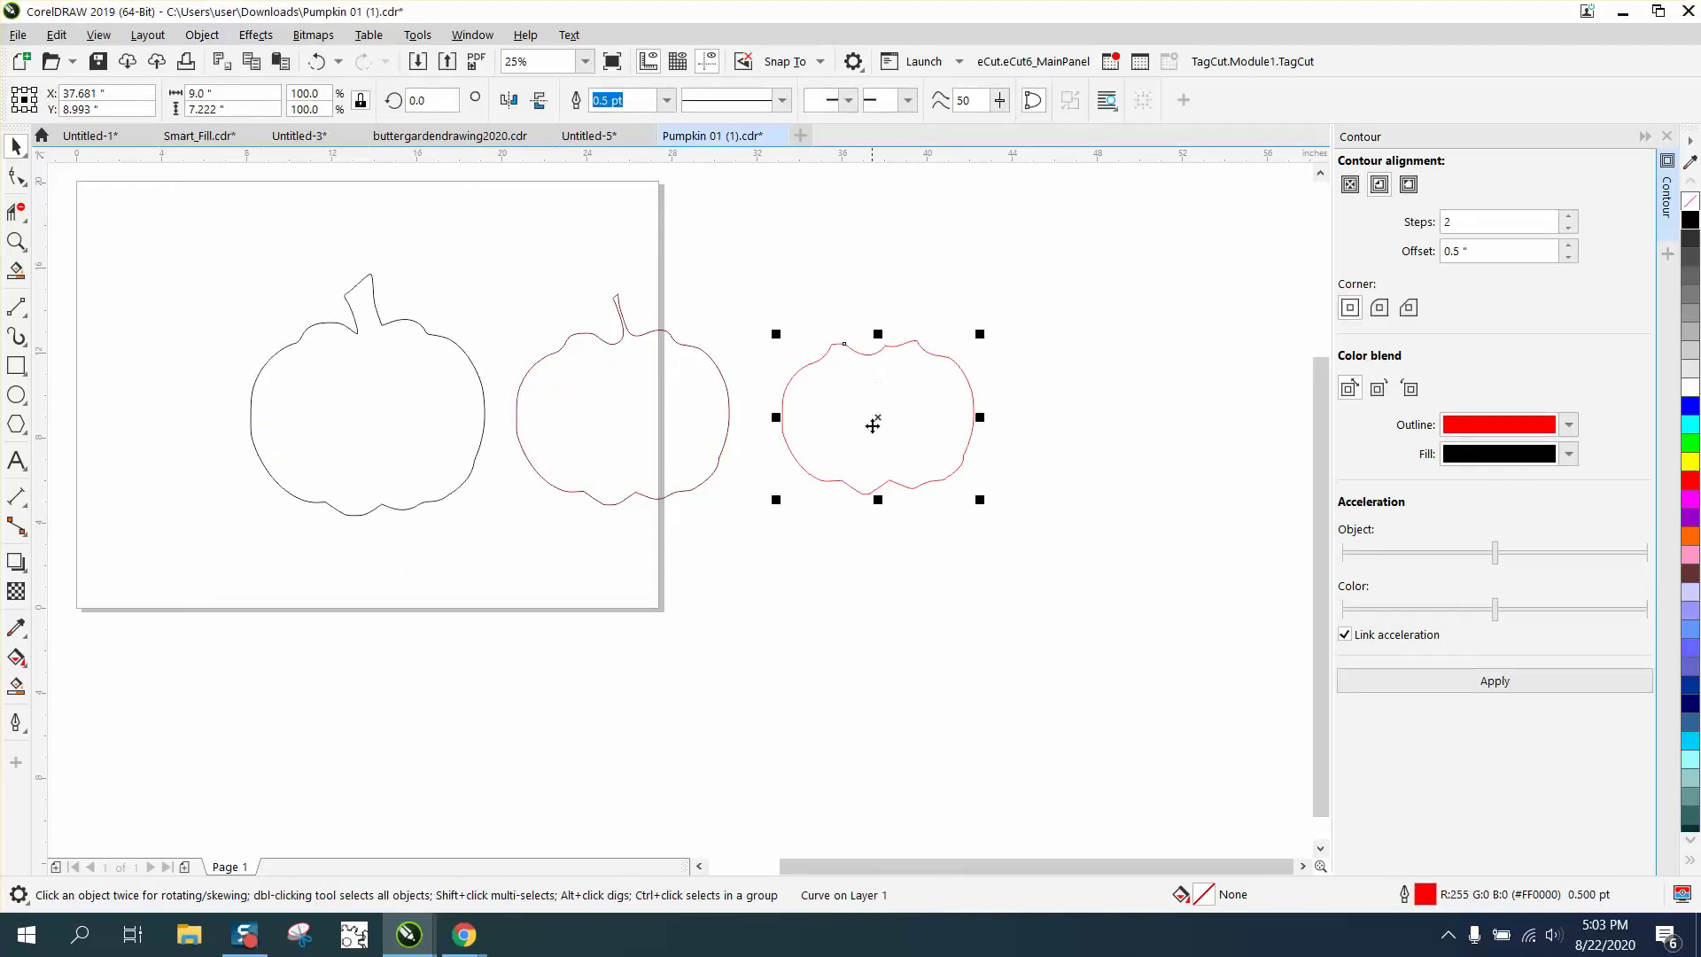
Draw a 0.25" circle above the pumpkin curves, then select the innermost red curve.
left_click(16, 395)
left_click_drag(754, 242, 769, 259)
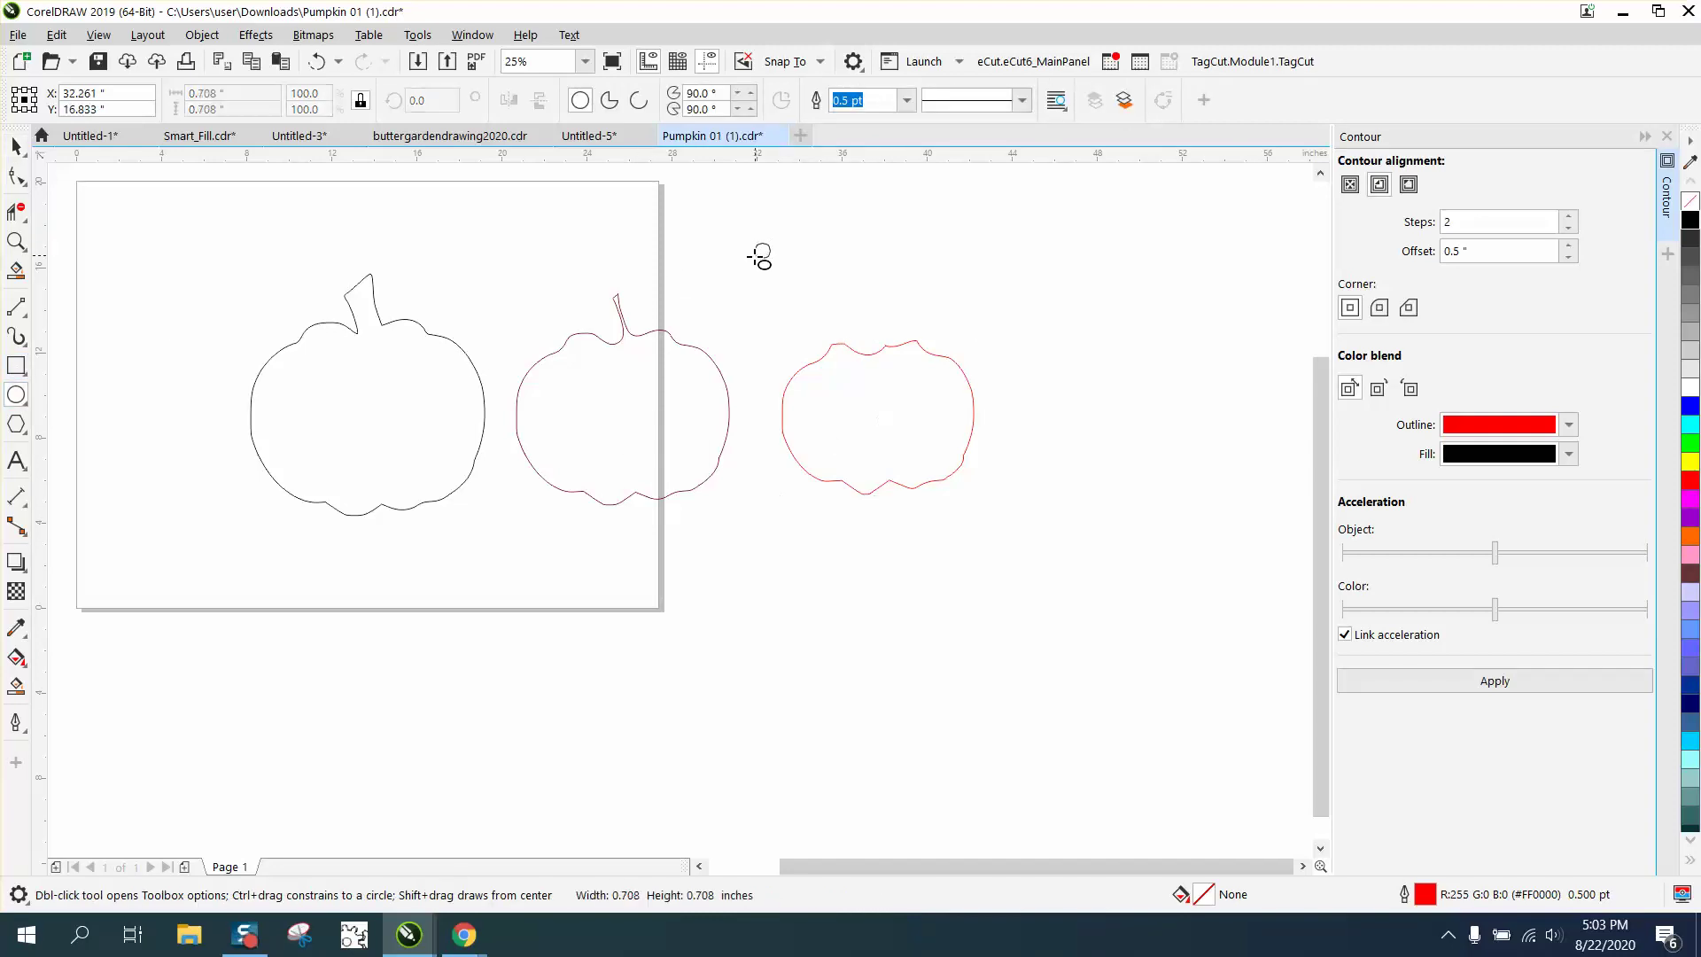
left_click(232, 93)
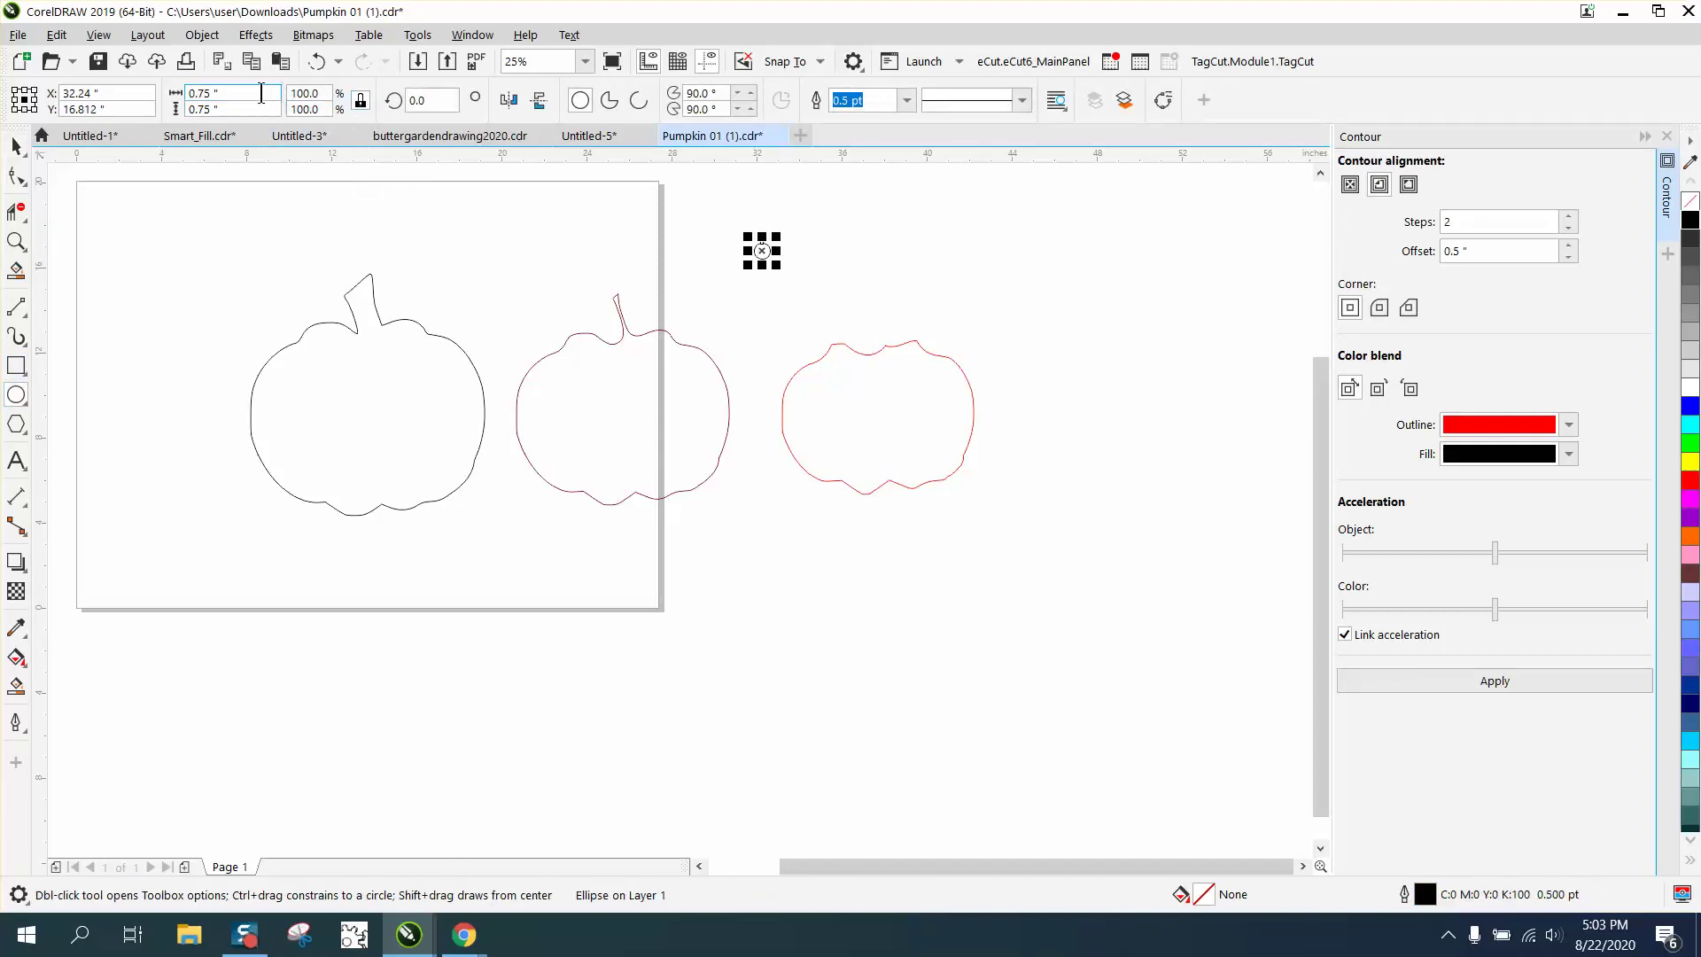
type(".")
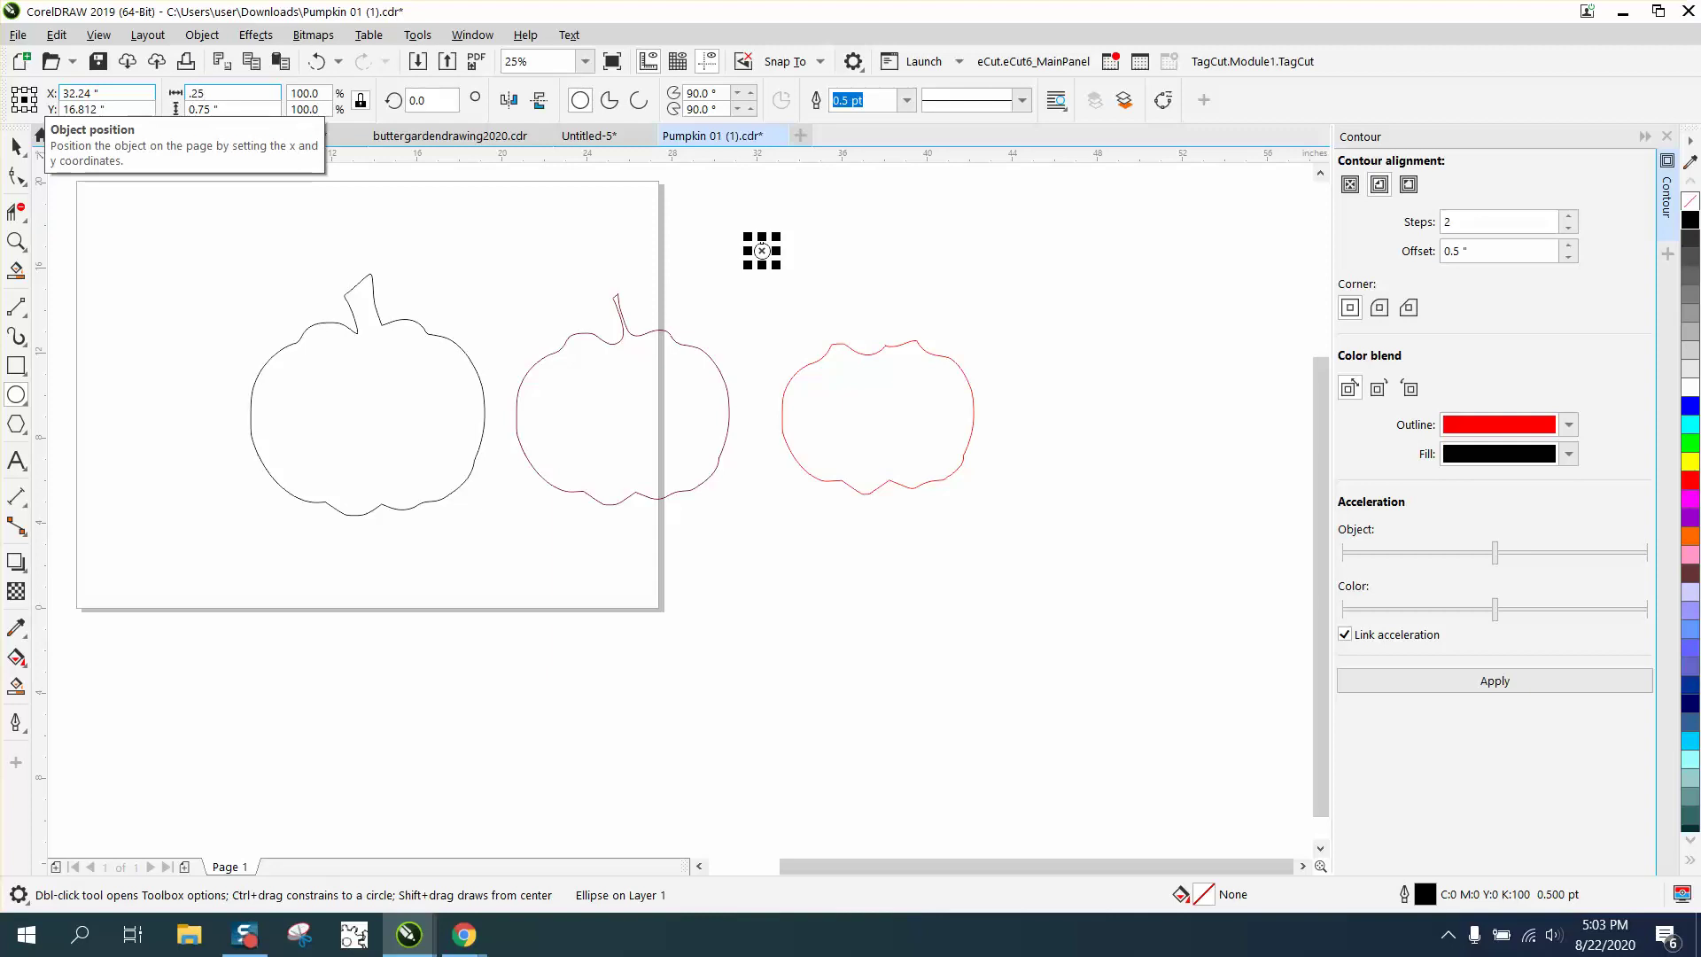
type("25")
key("Return")
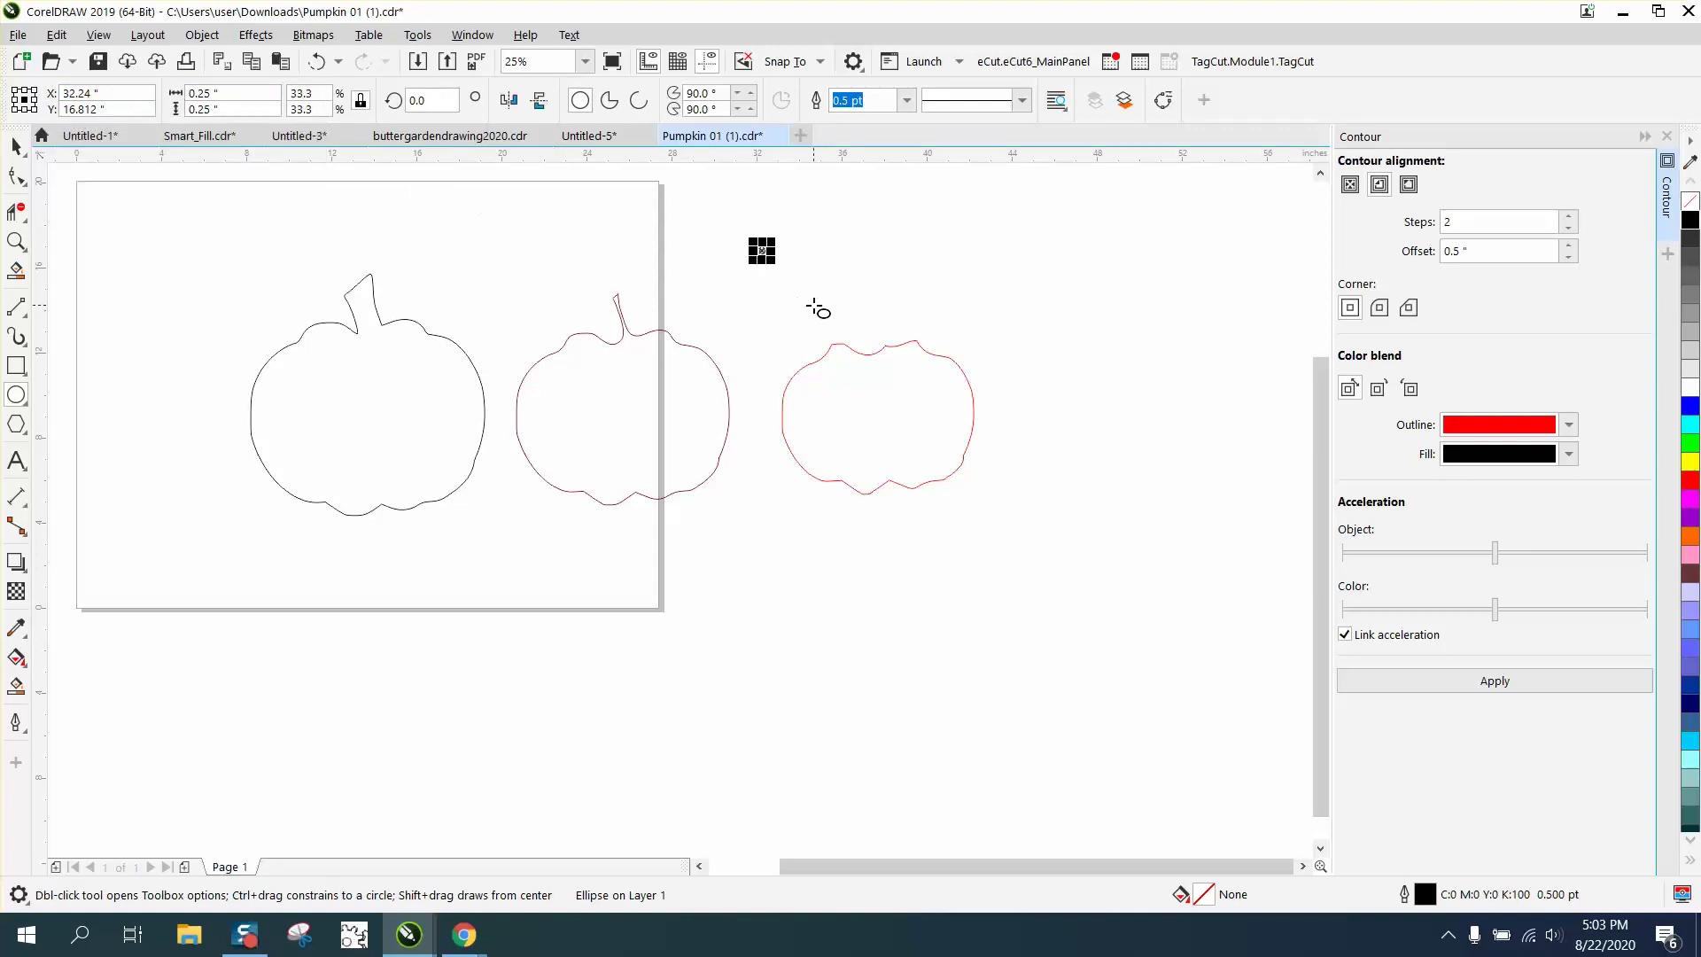
left_click(16, 146)
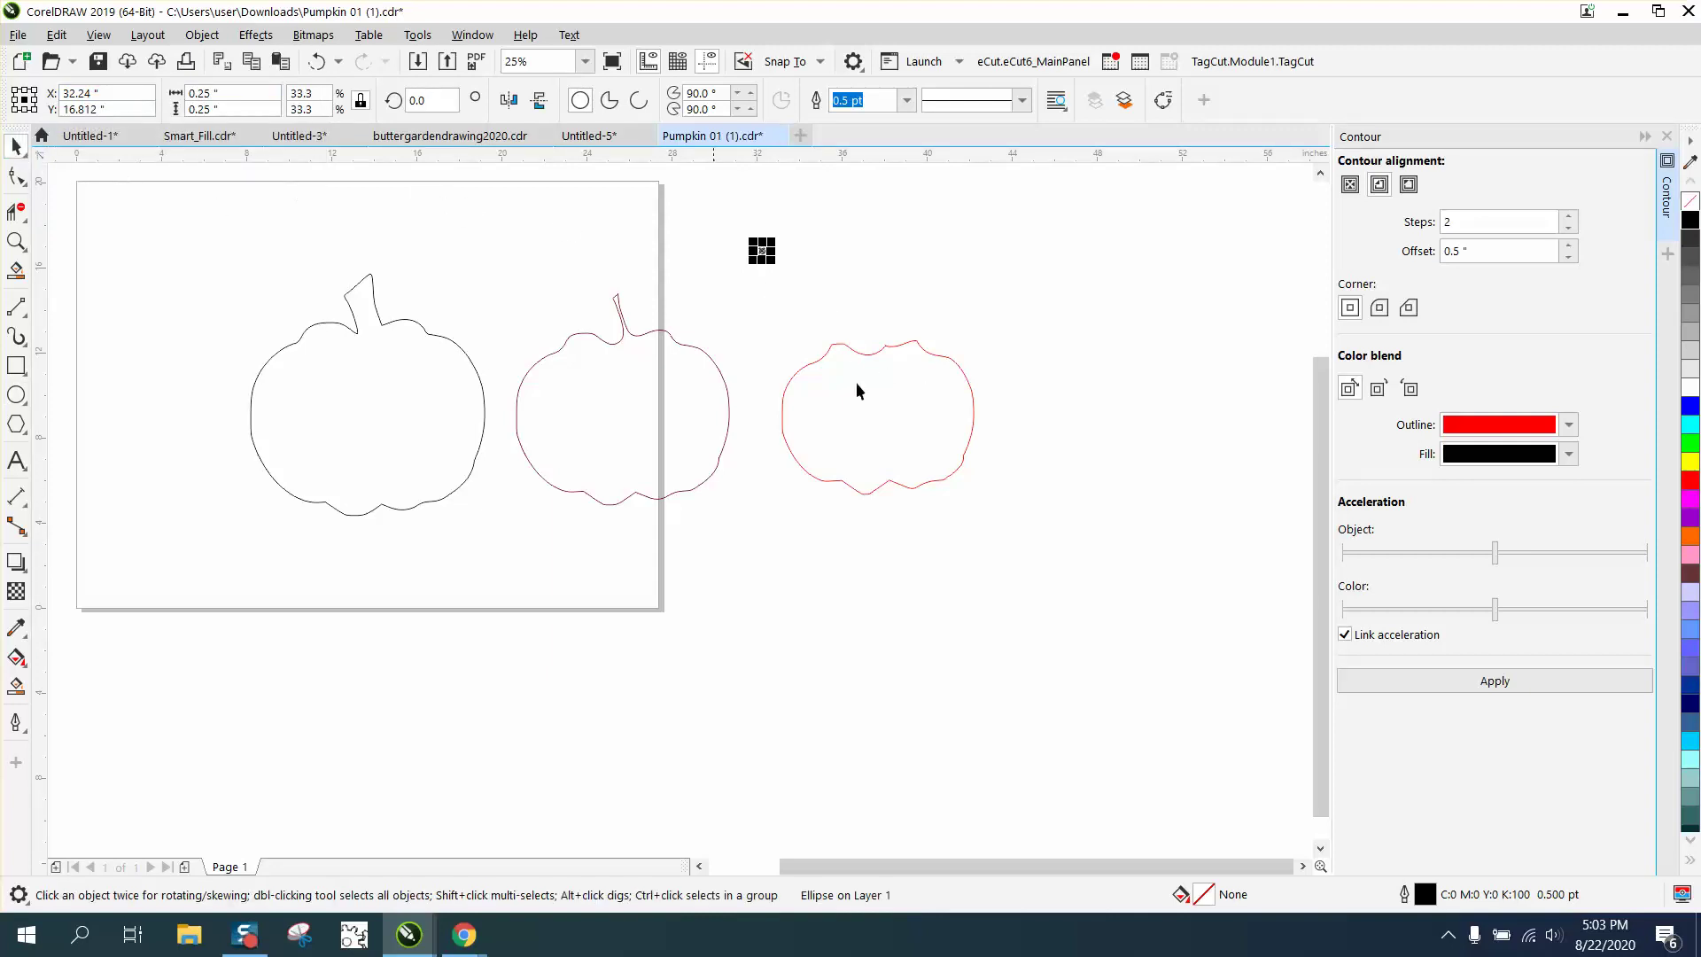
left_click(931, 354)
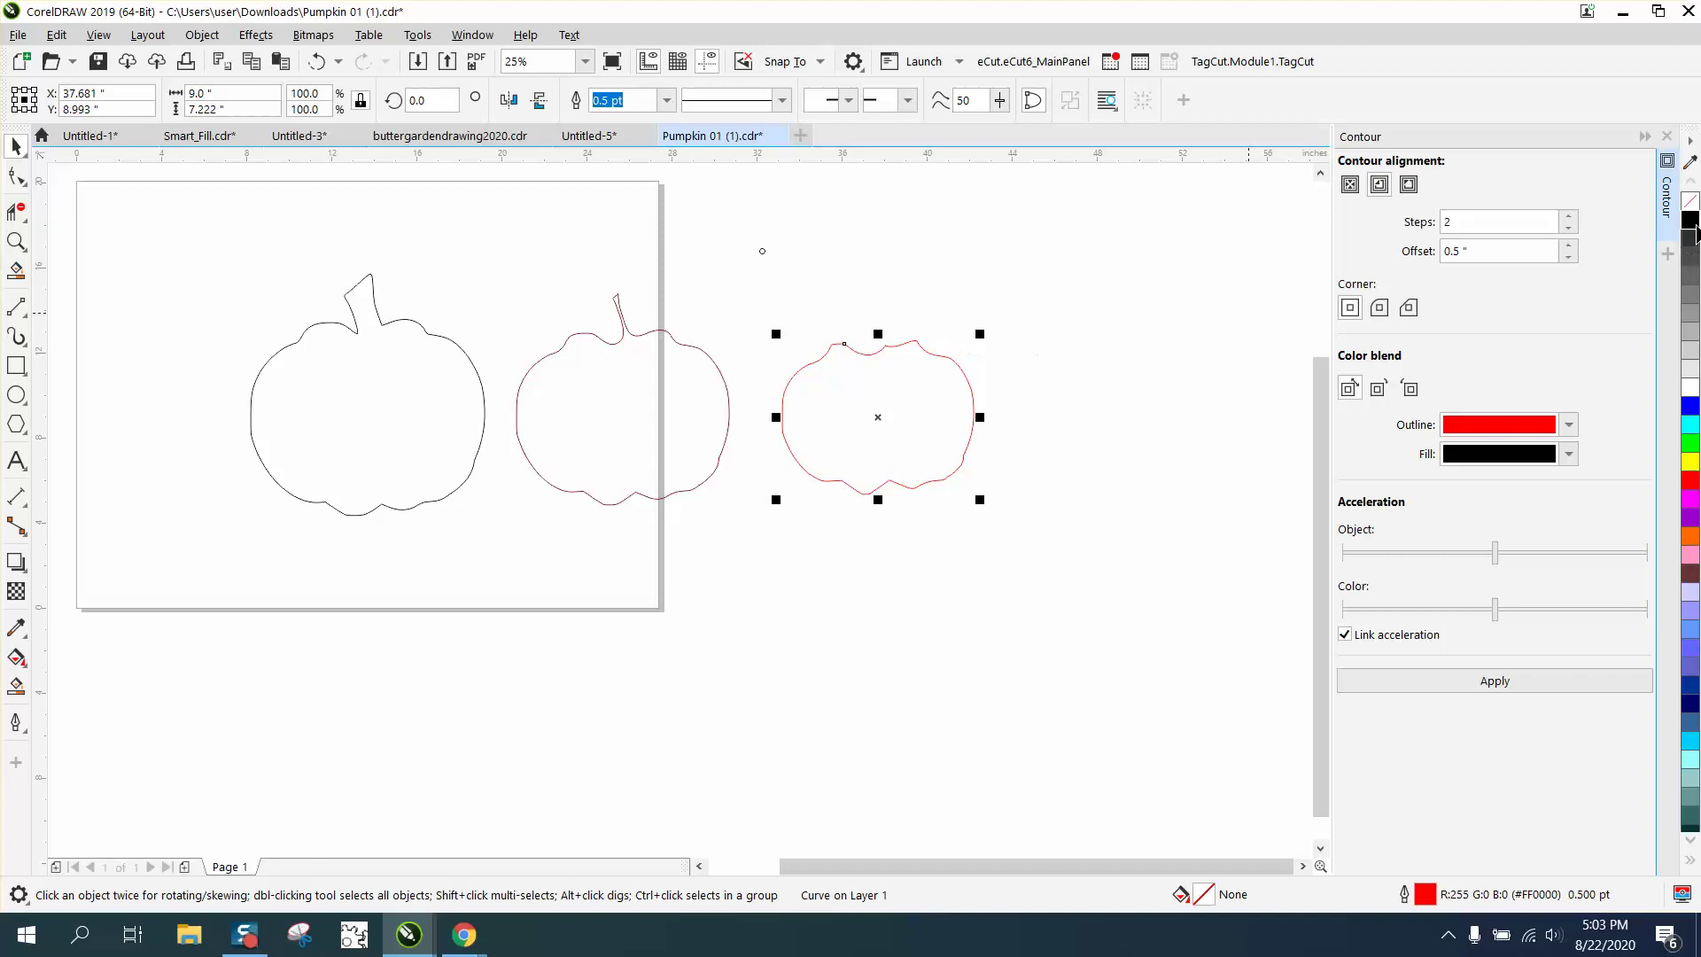
Replace the Contour docker with the Properties docker and show the curve's nodes and length.
left_click(1666, 135)
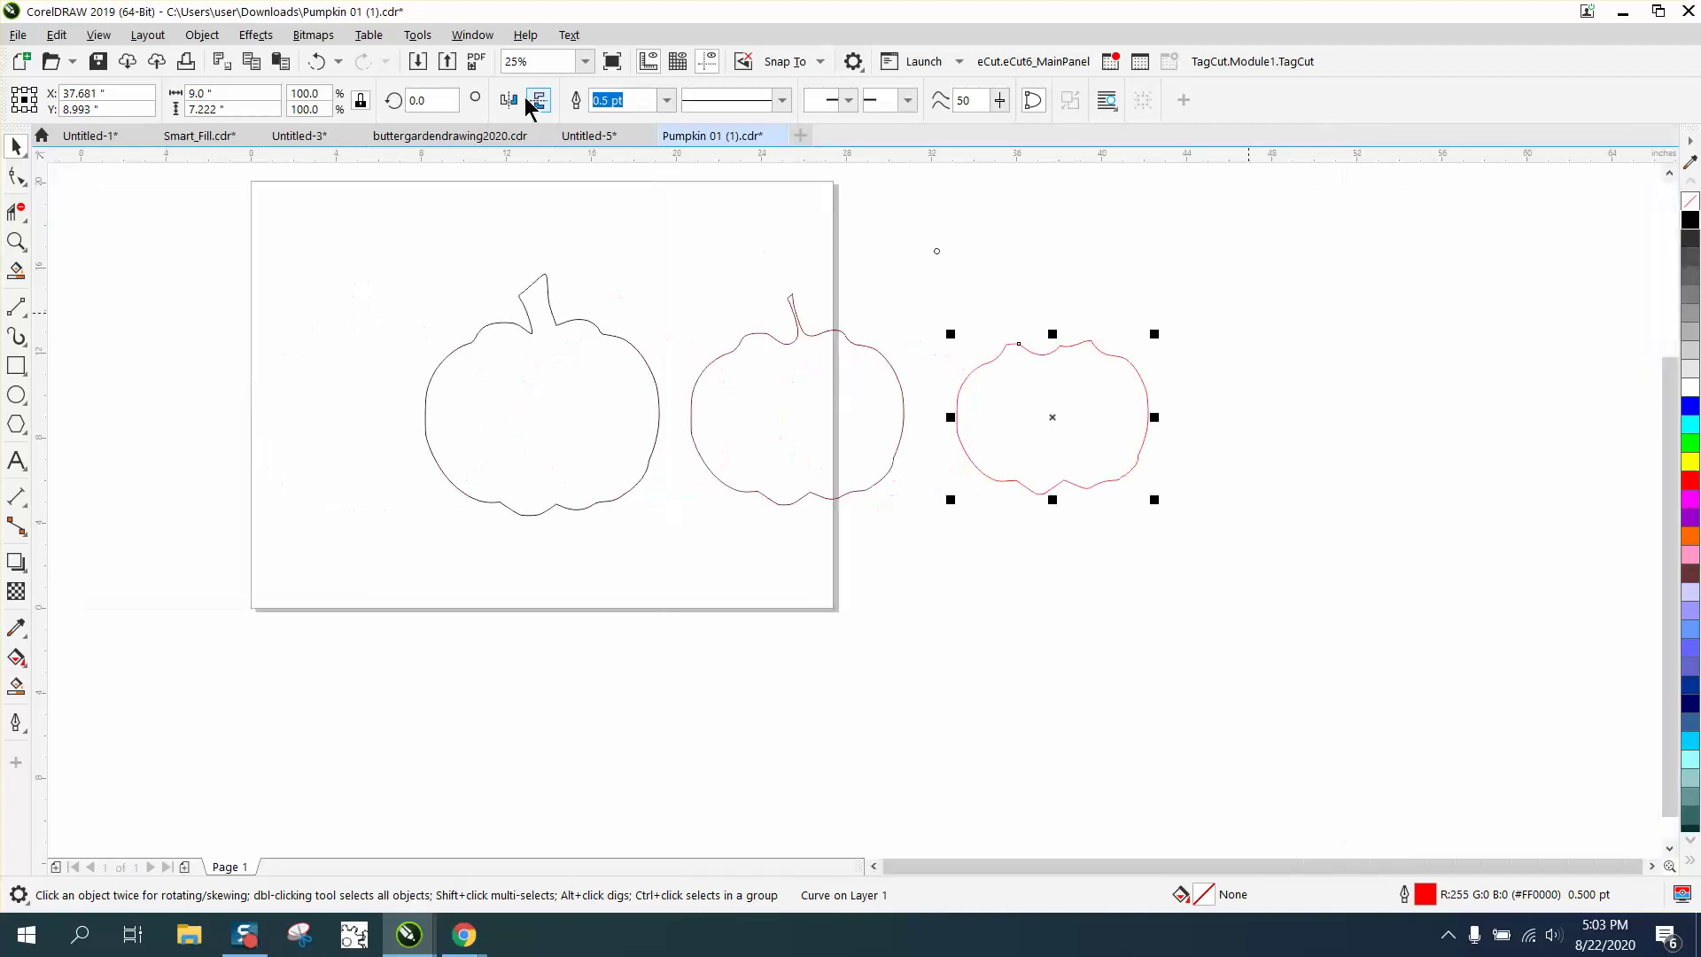
left_click(474, 43)
mouse_move(495, 312)
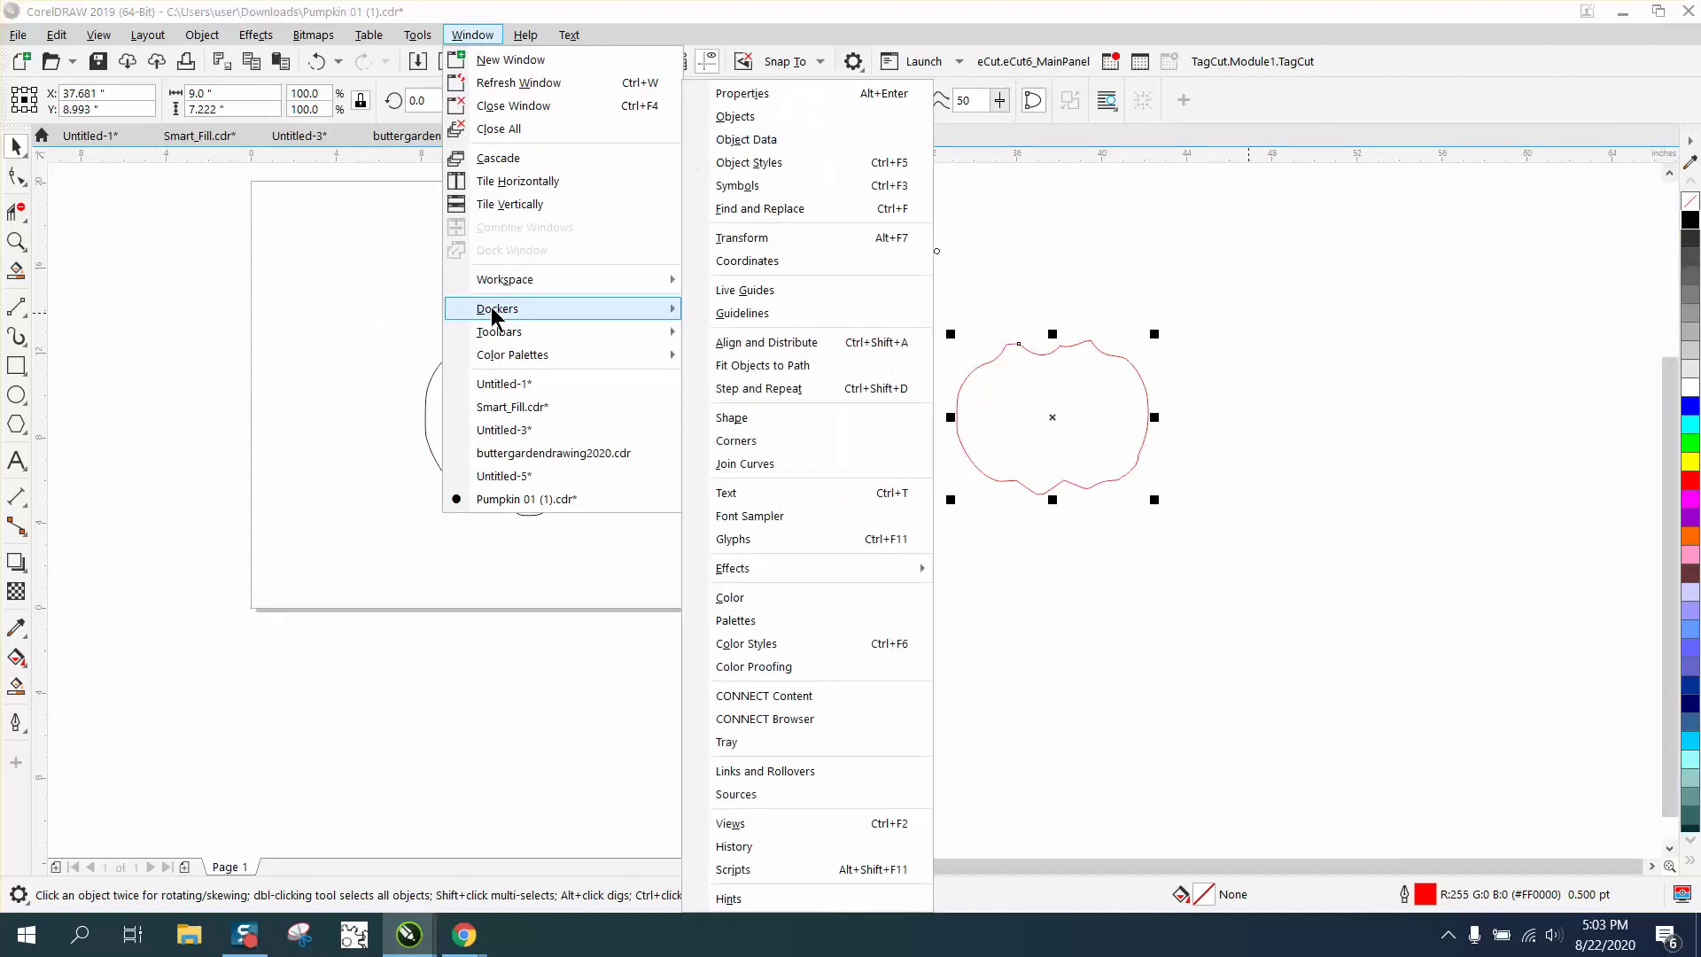
left_click(760, 94)
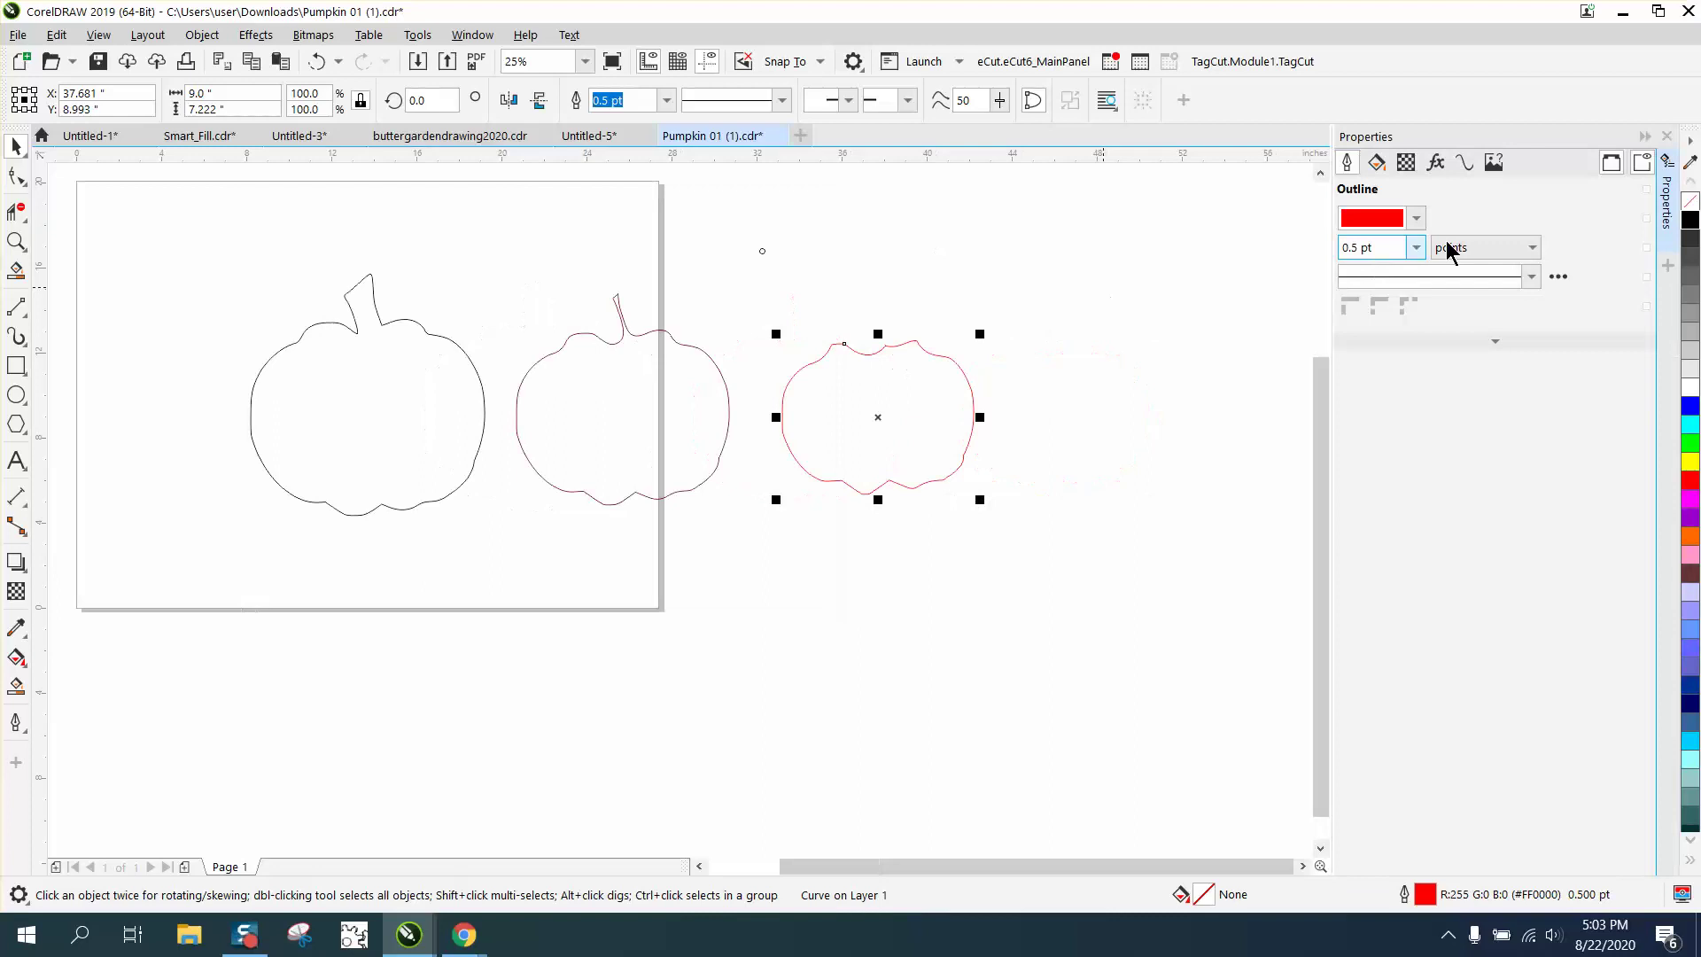
left_click(1464, 165)
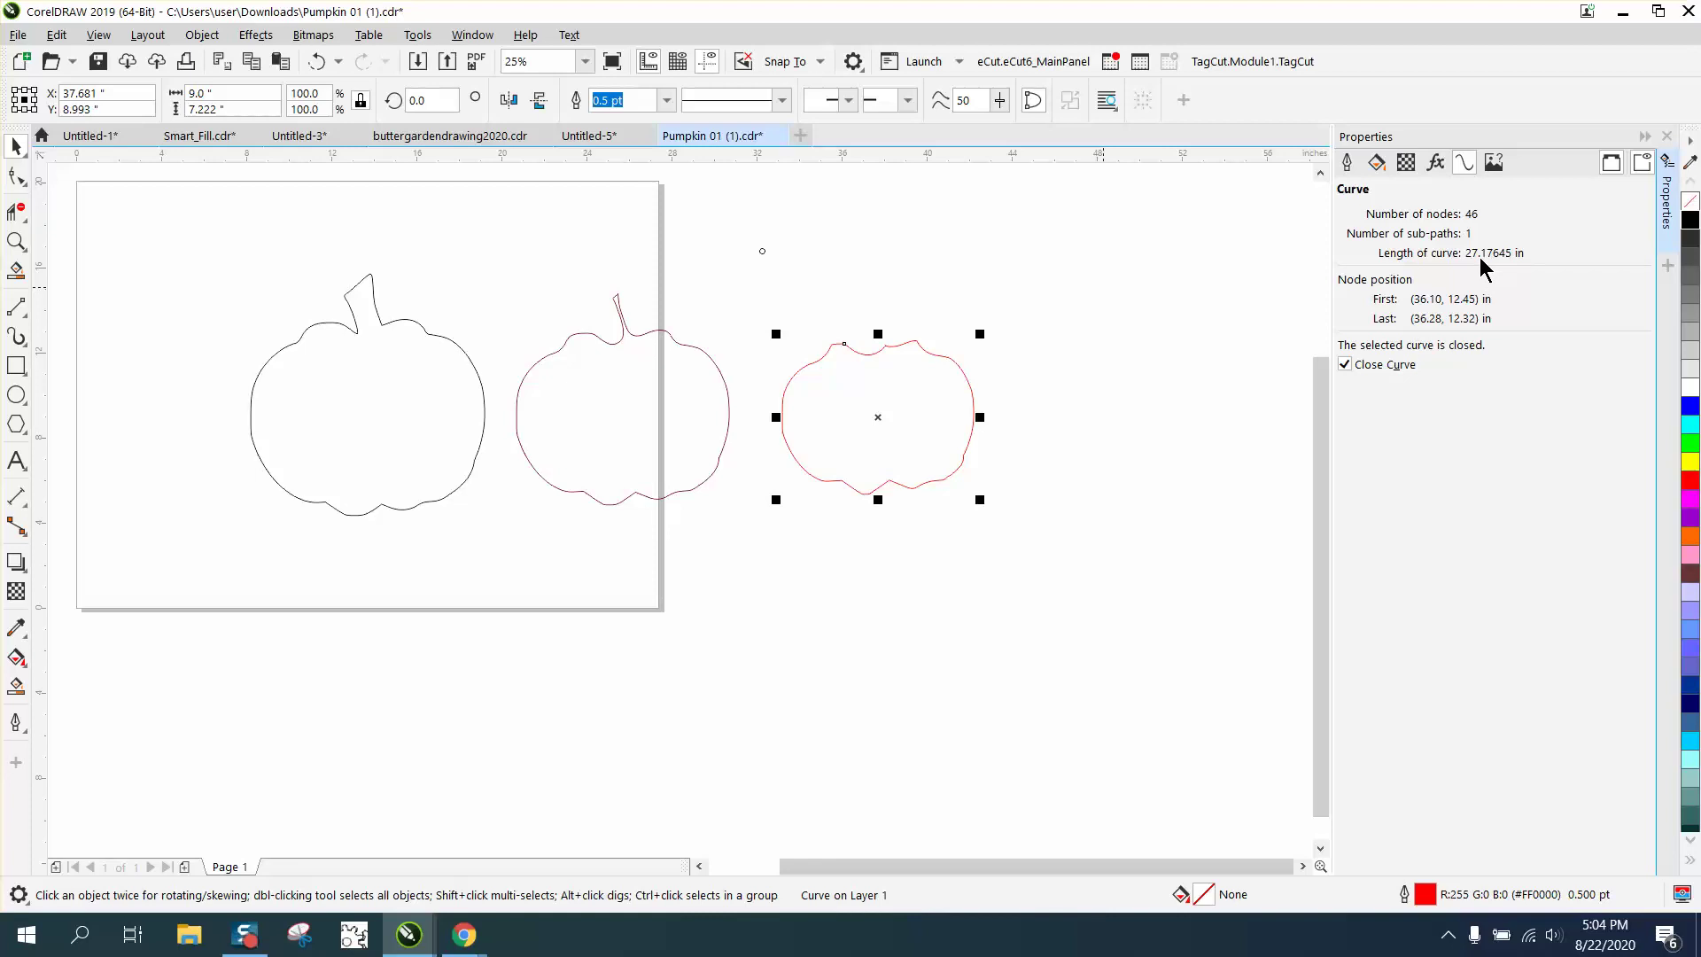
left_click(16, 461)
Add a text label reading 27 to the right of the pumpkins.
left_click(1079, 373)
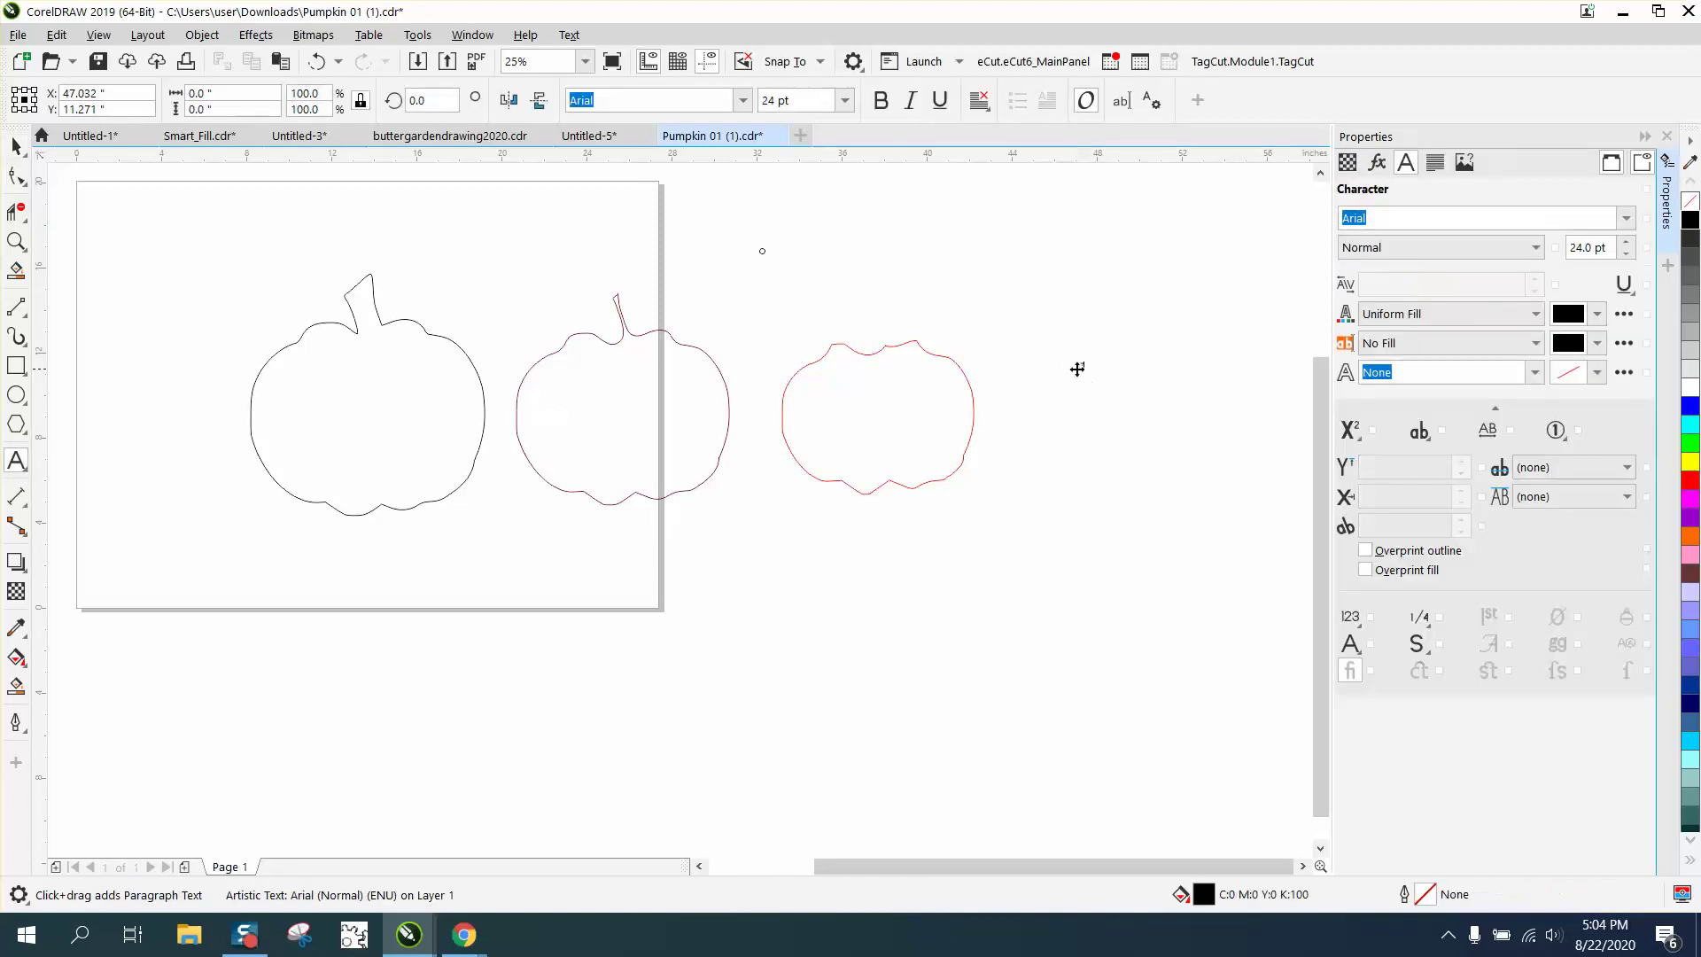
type("27")
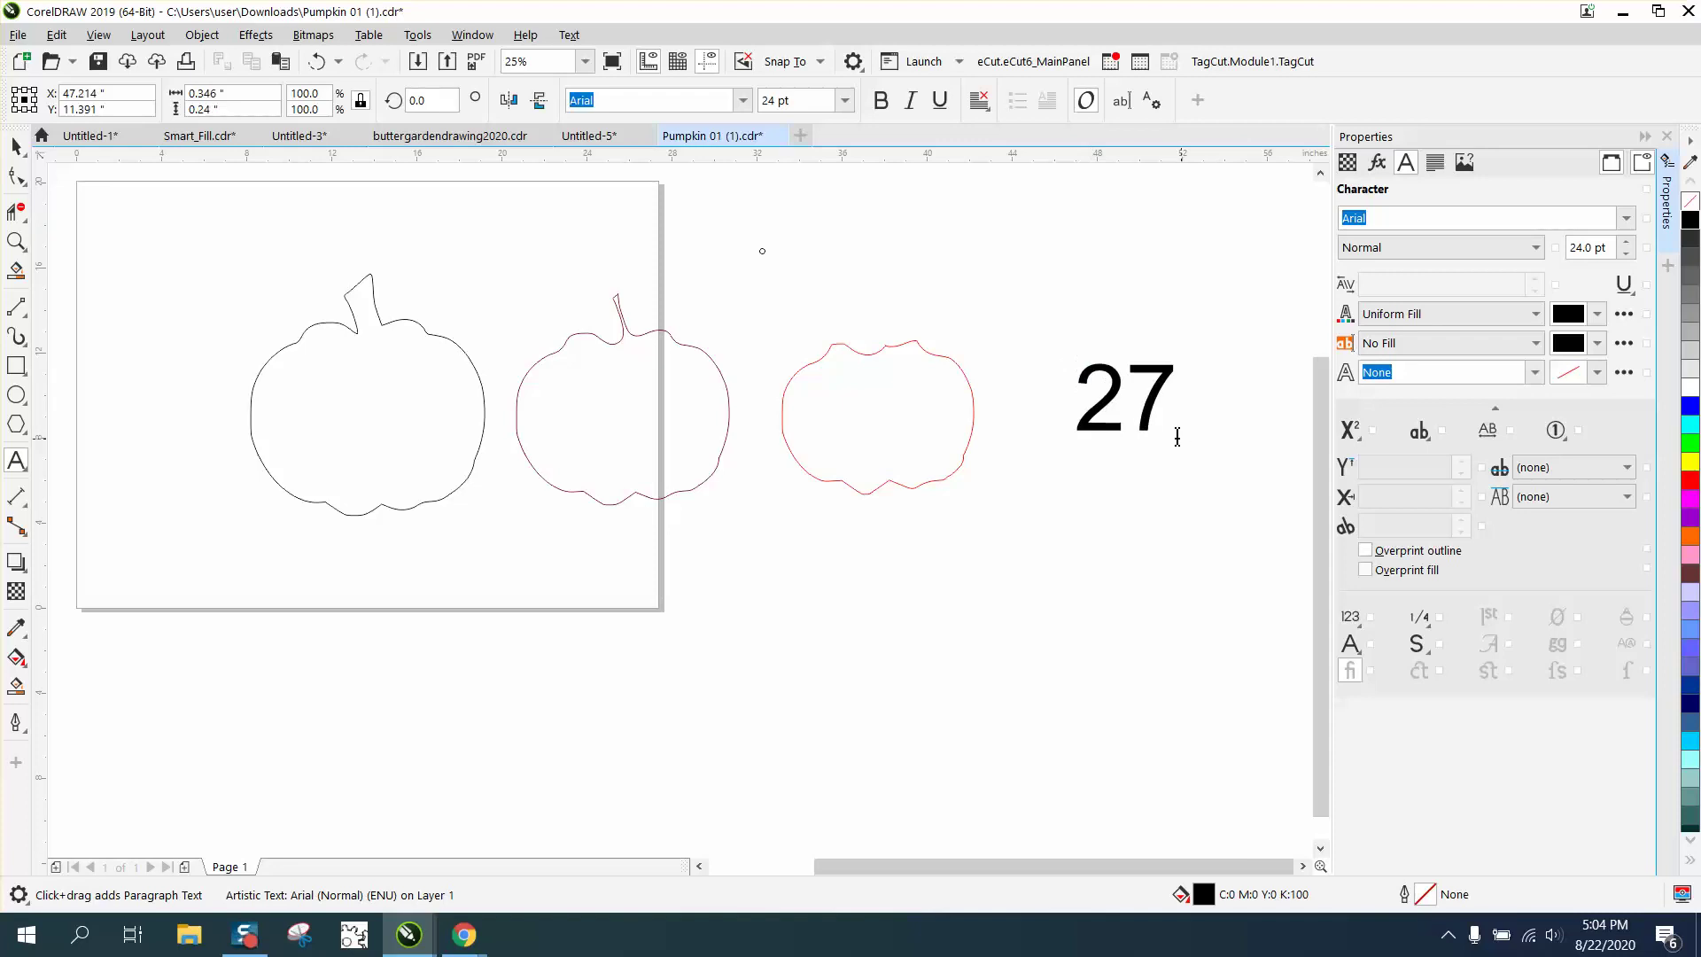
key("Left")
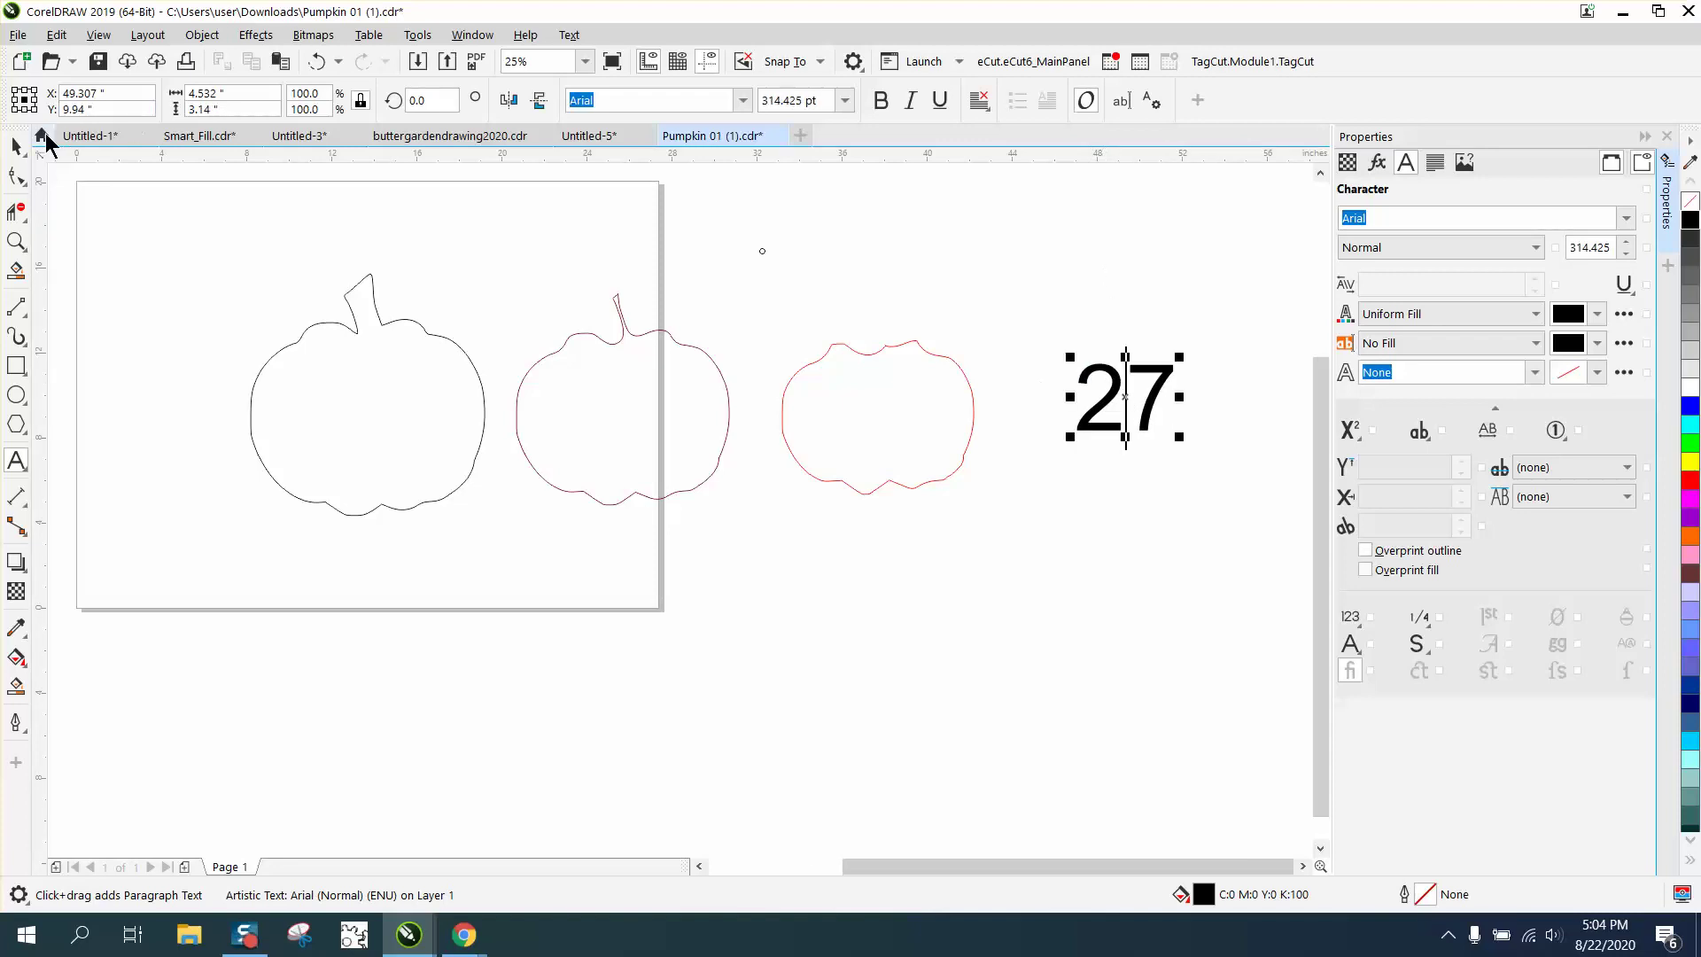
left_click(16, 146)
left_click(574, 366)
left_click(616, 340)
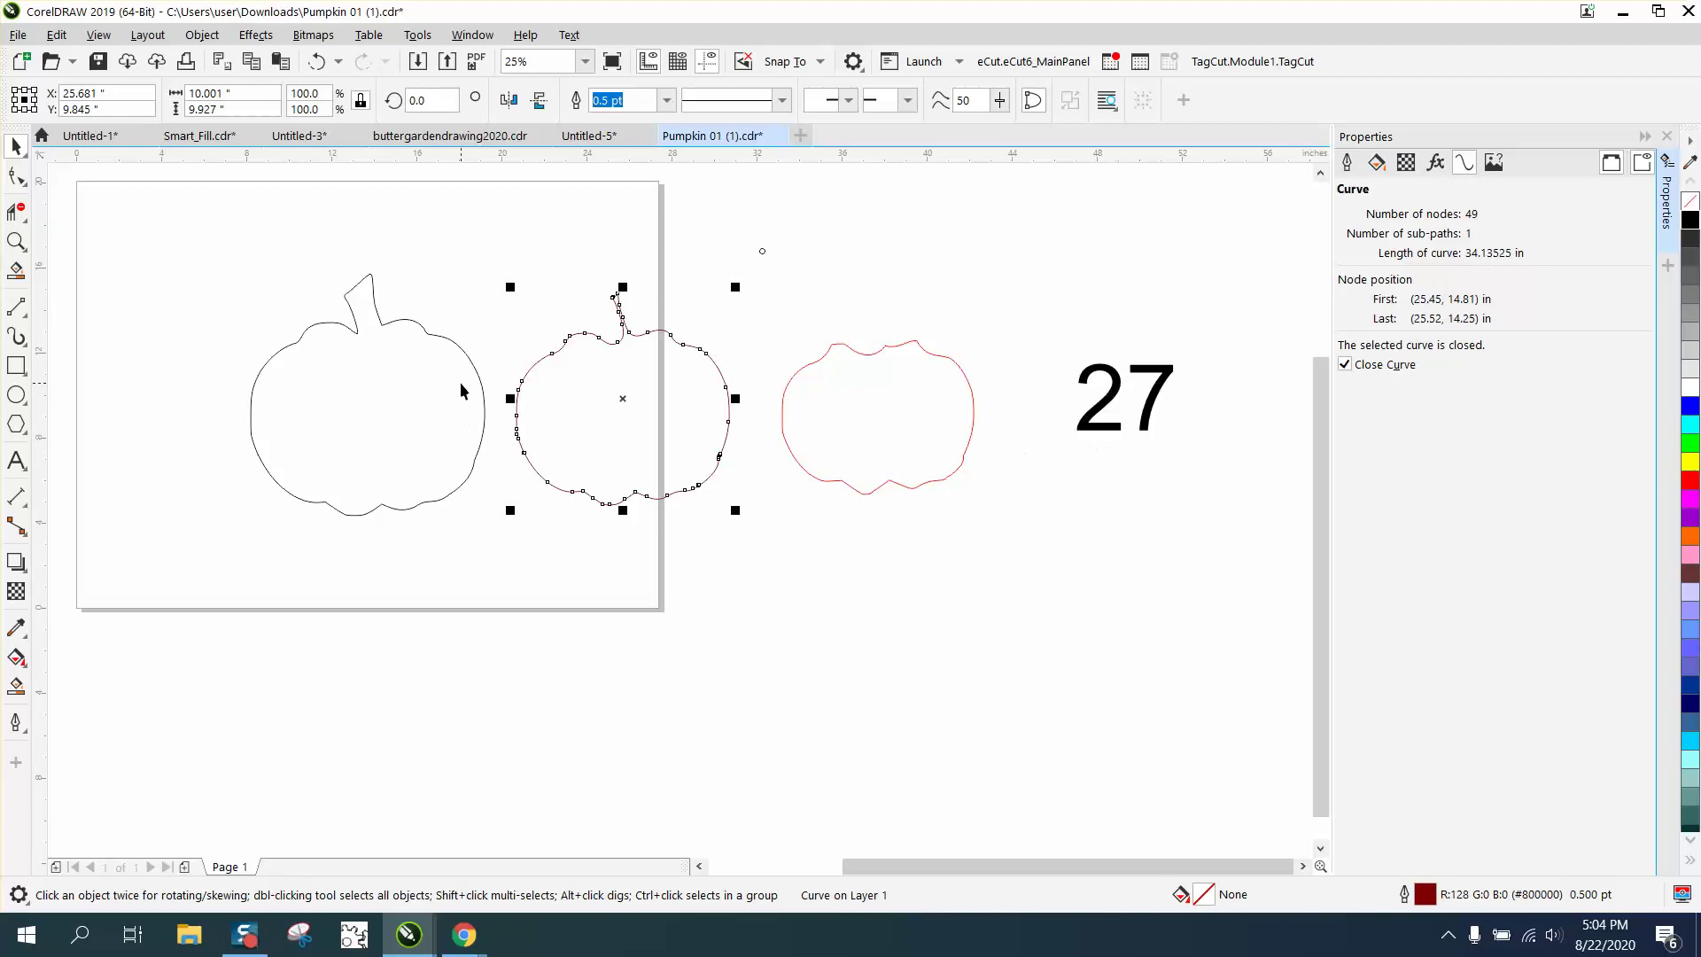
left_click(24, 465)
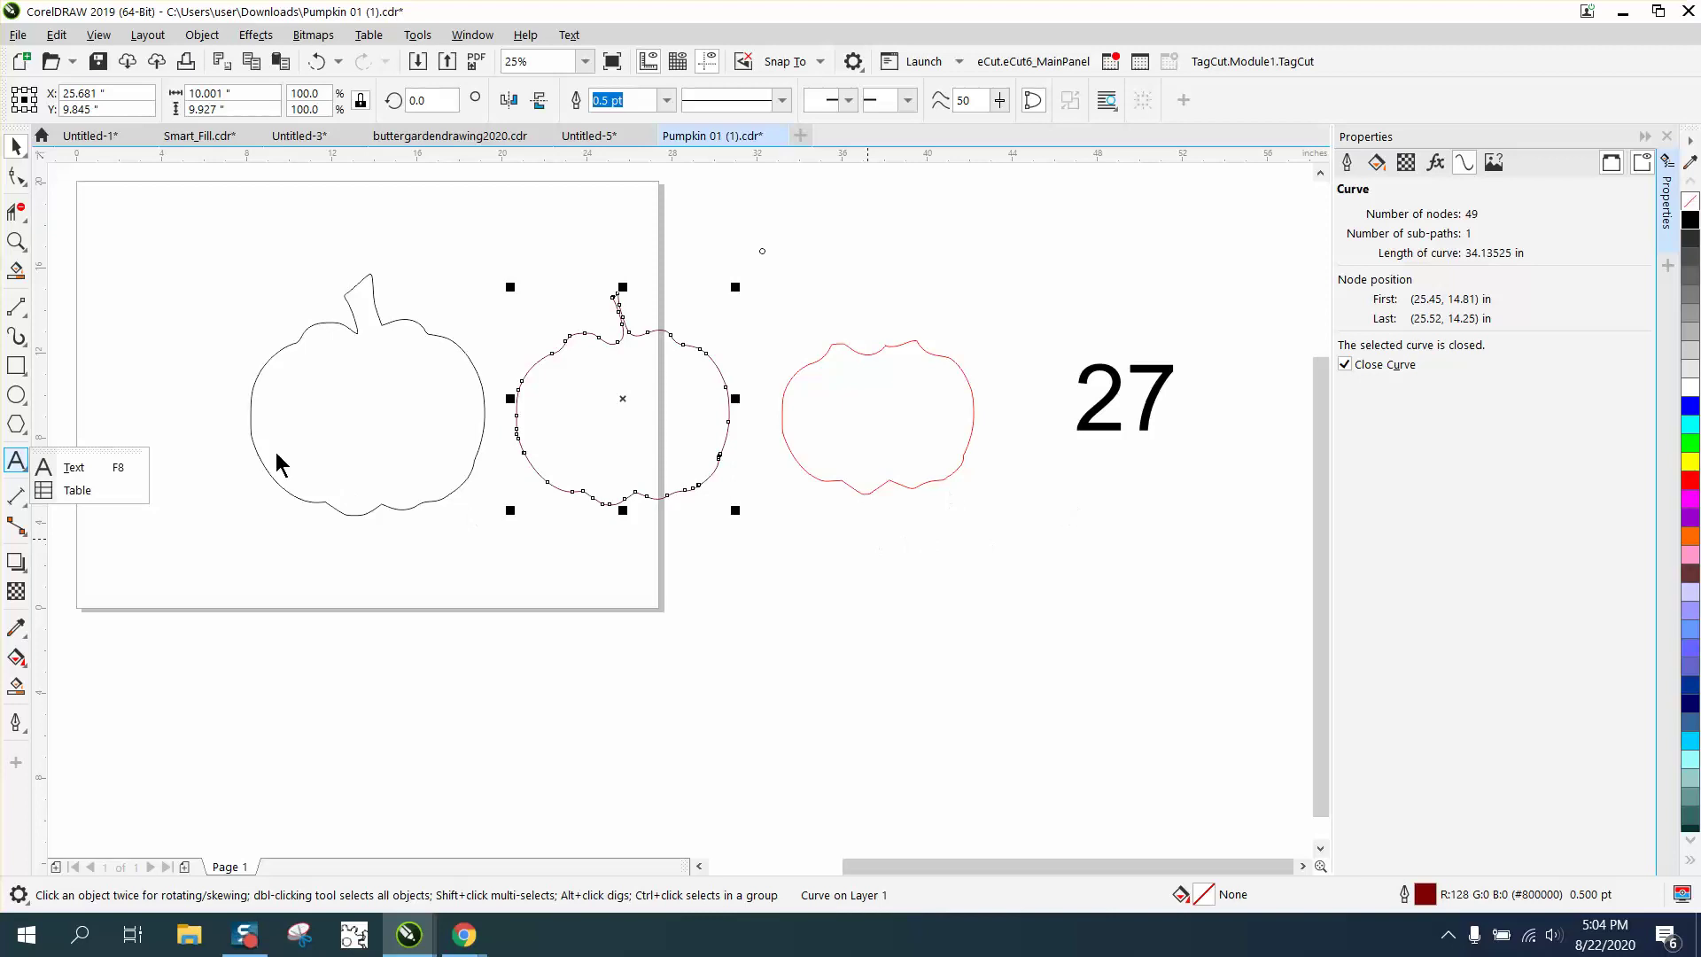
left_click(15, 147)
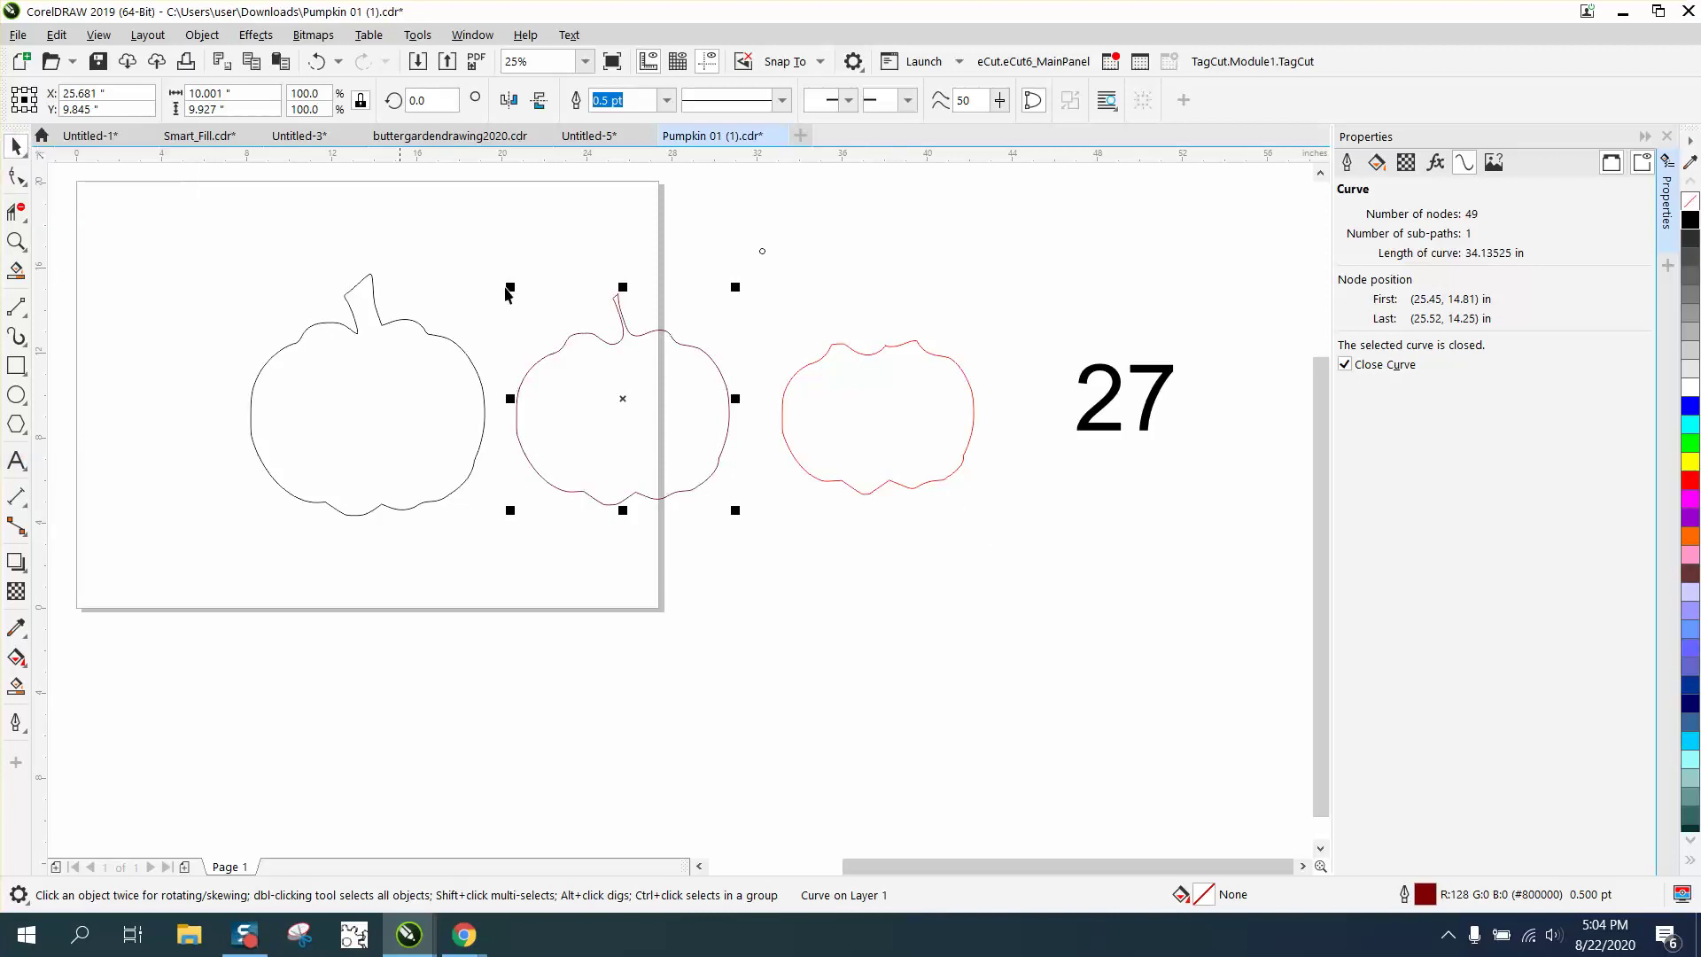
Copy the 27 label below itself, edit the copy to read 34, and close Properties.
left_click(1101, 408)
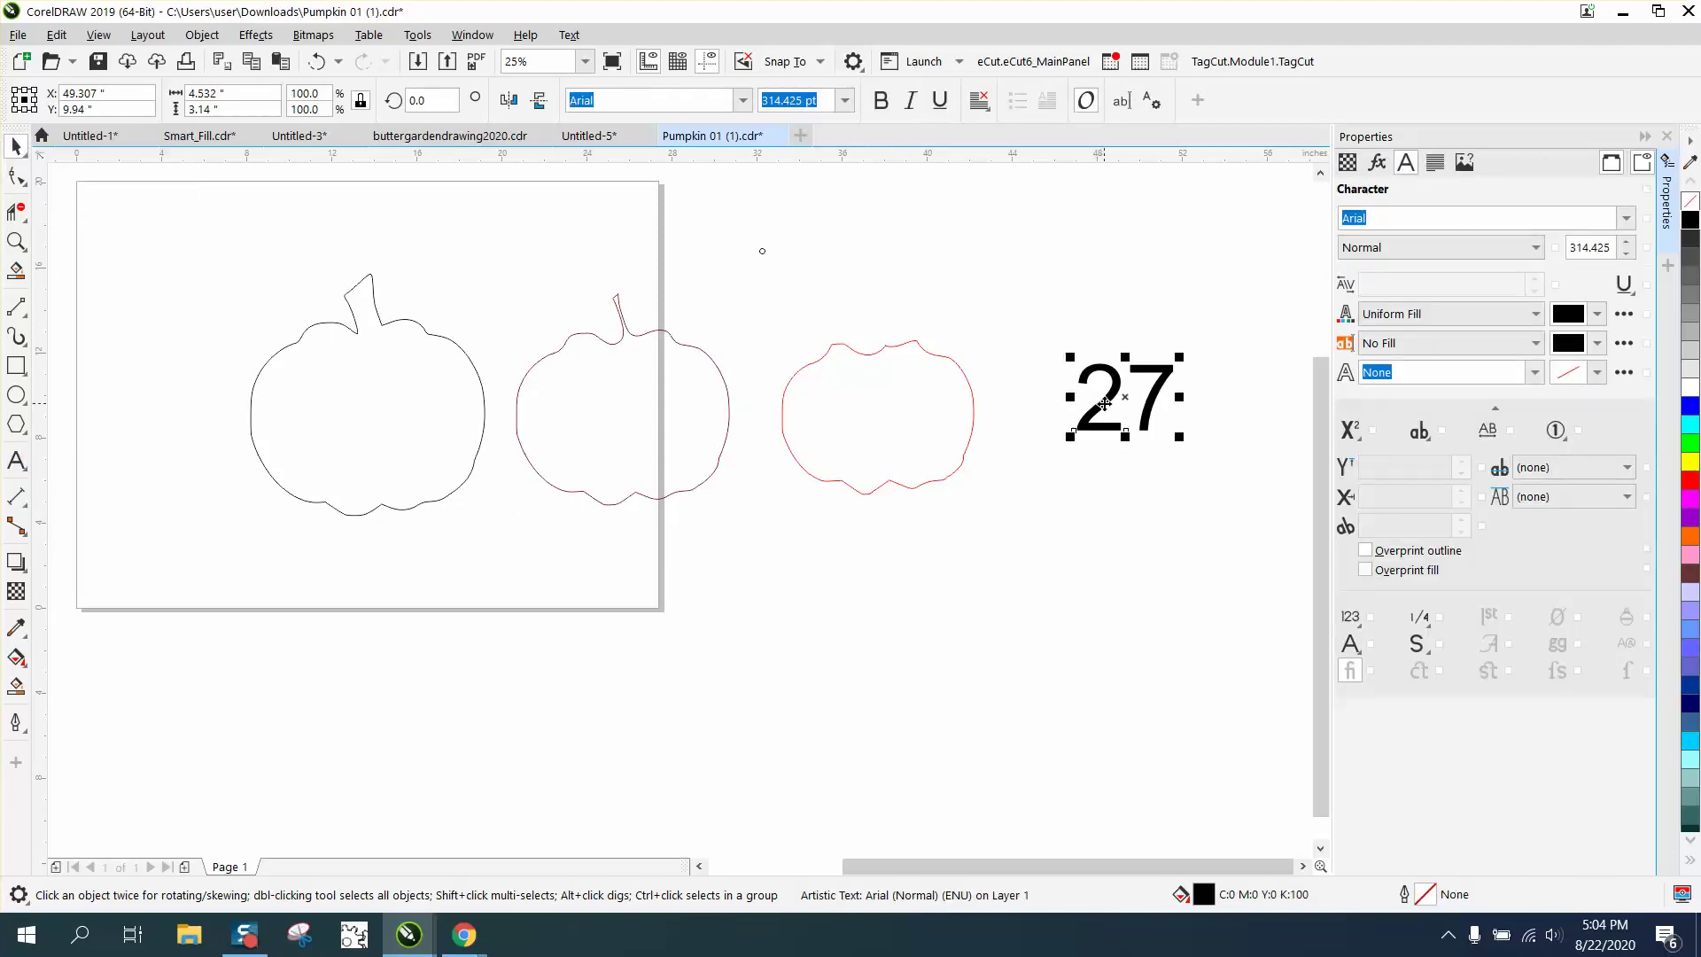
left_click_drag(1103, 404, 1122, 482)
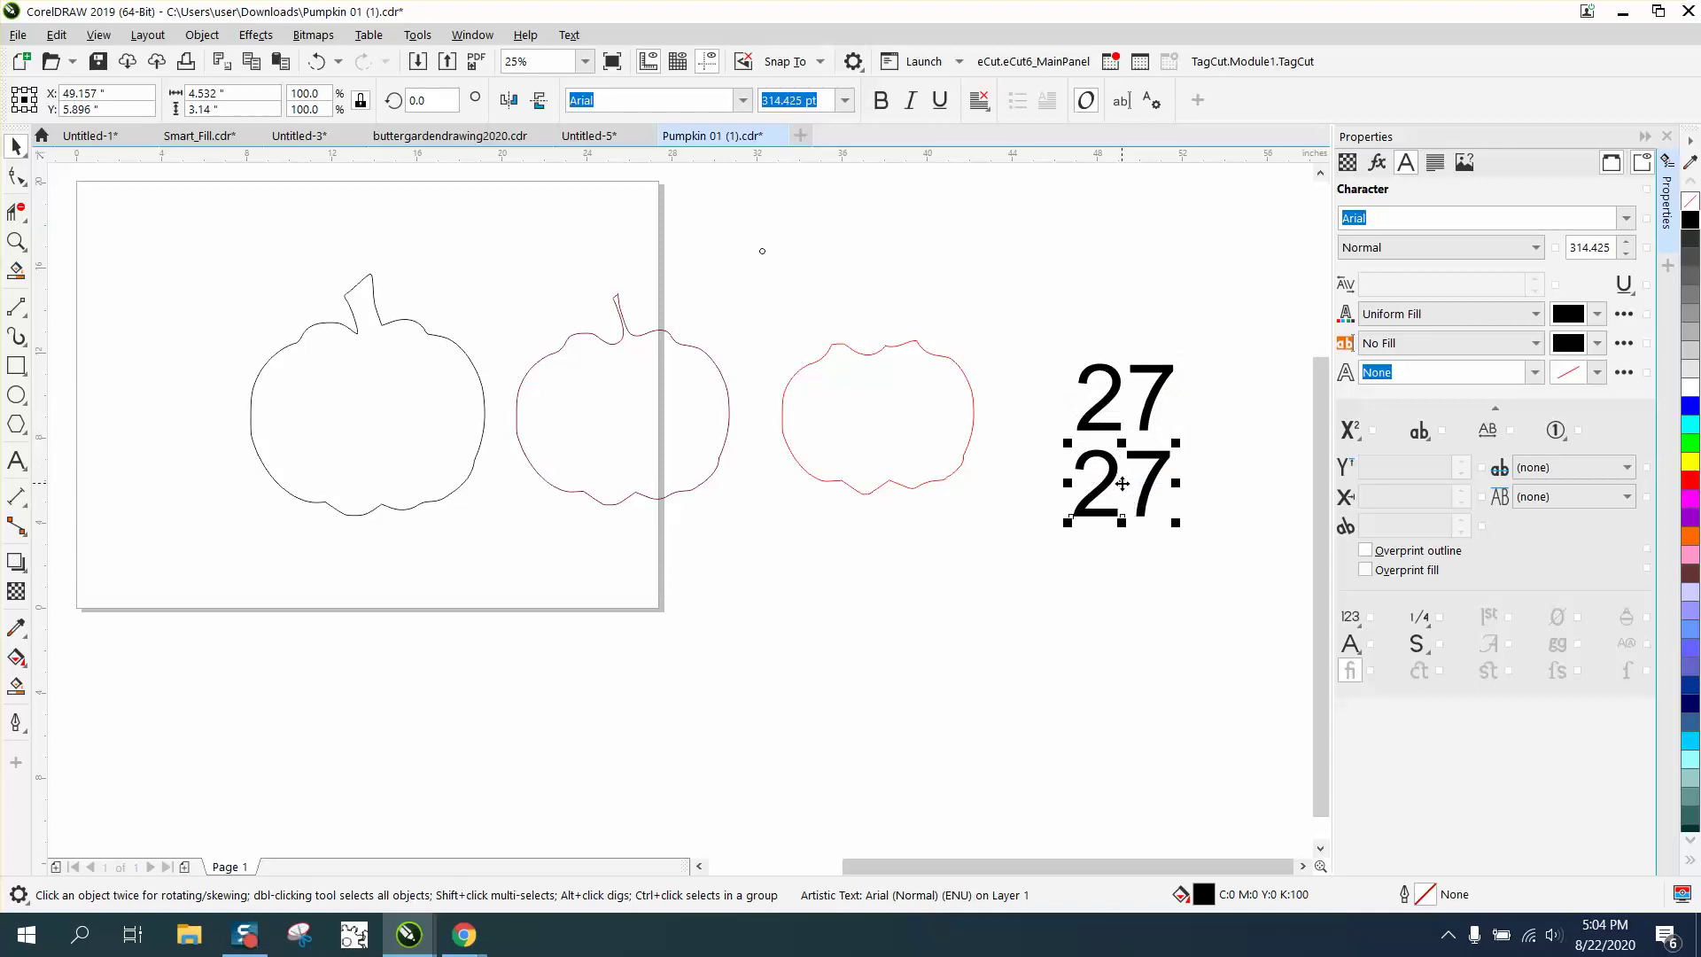
left_click(1122, 100)
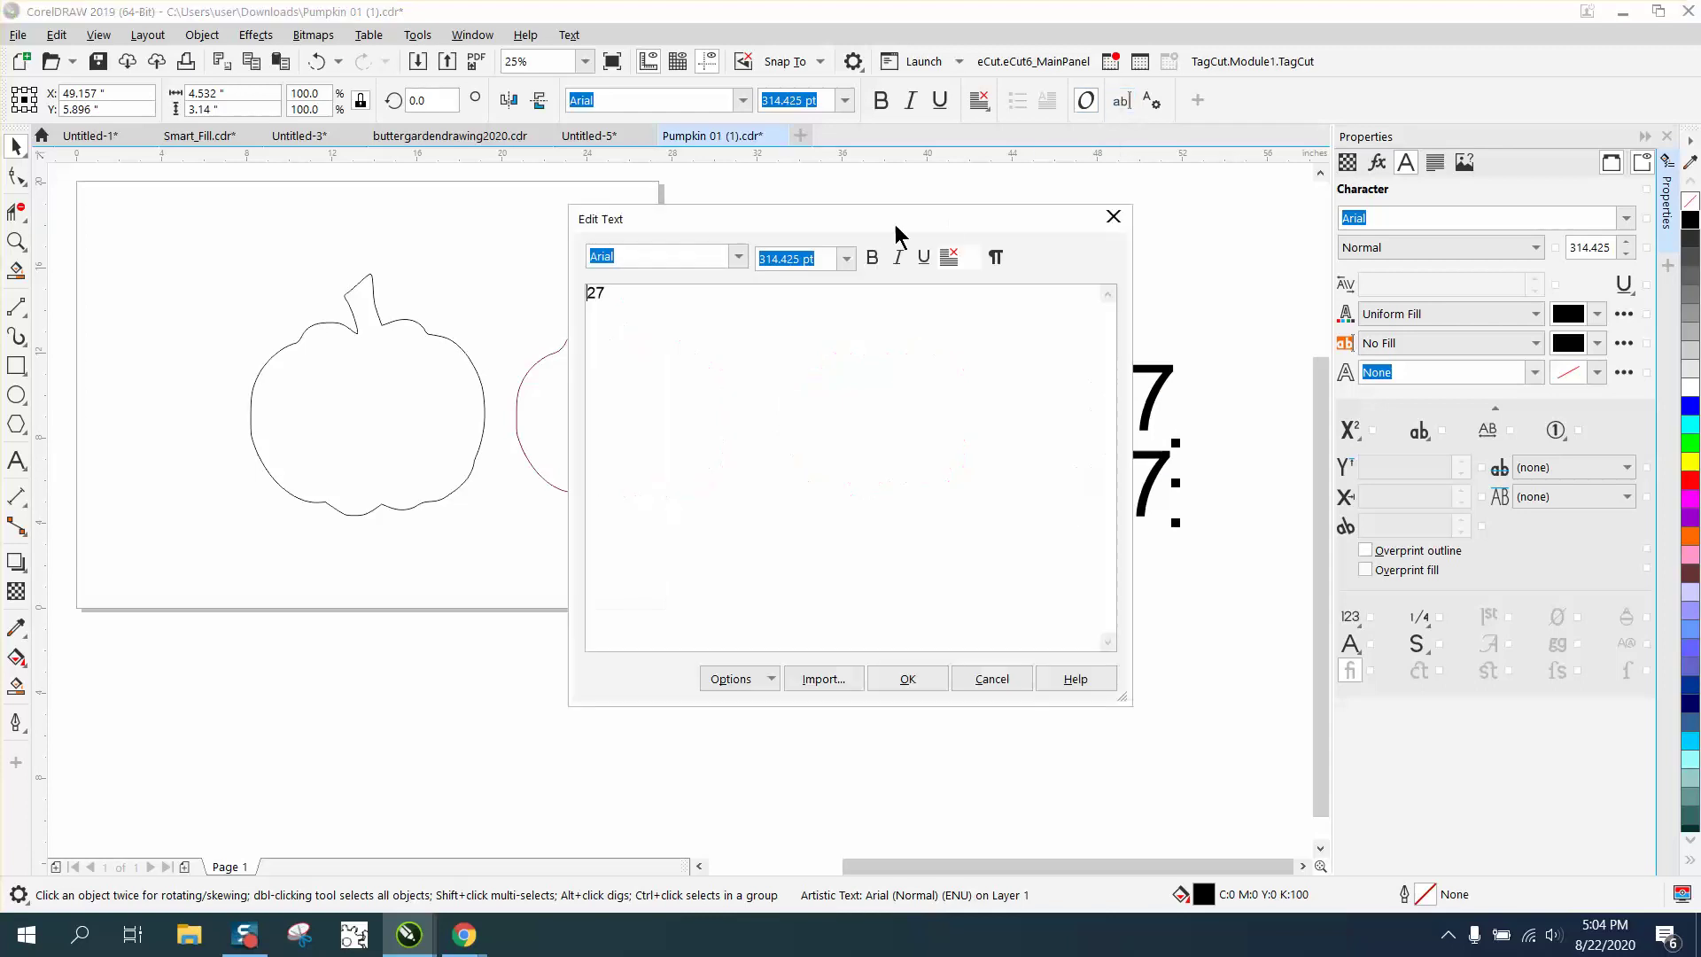
left_click_drag(640, 299, 567, 298)
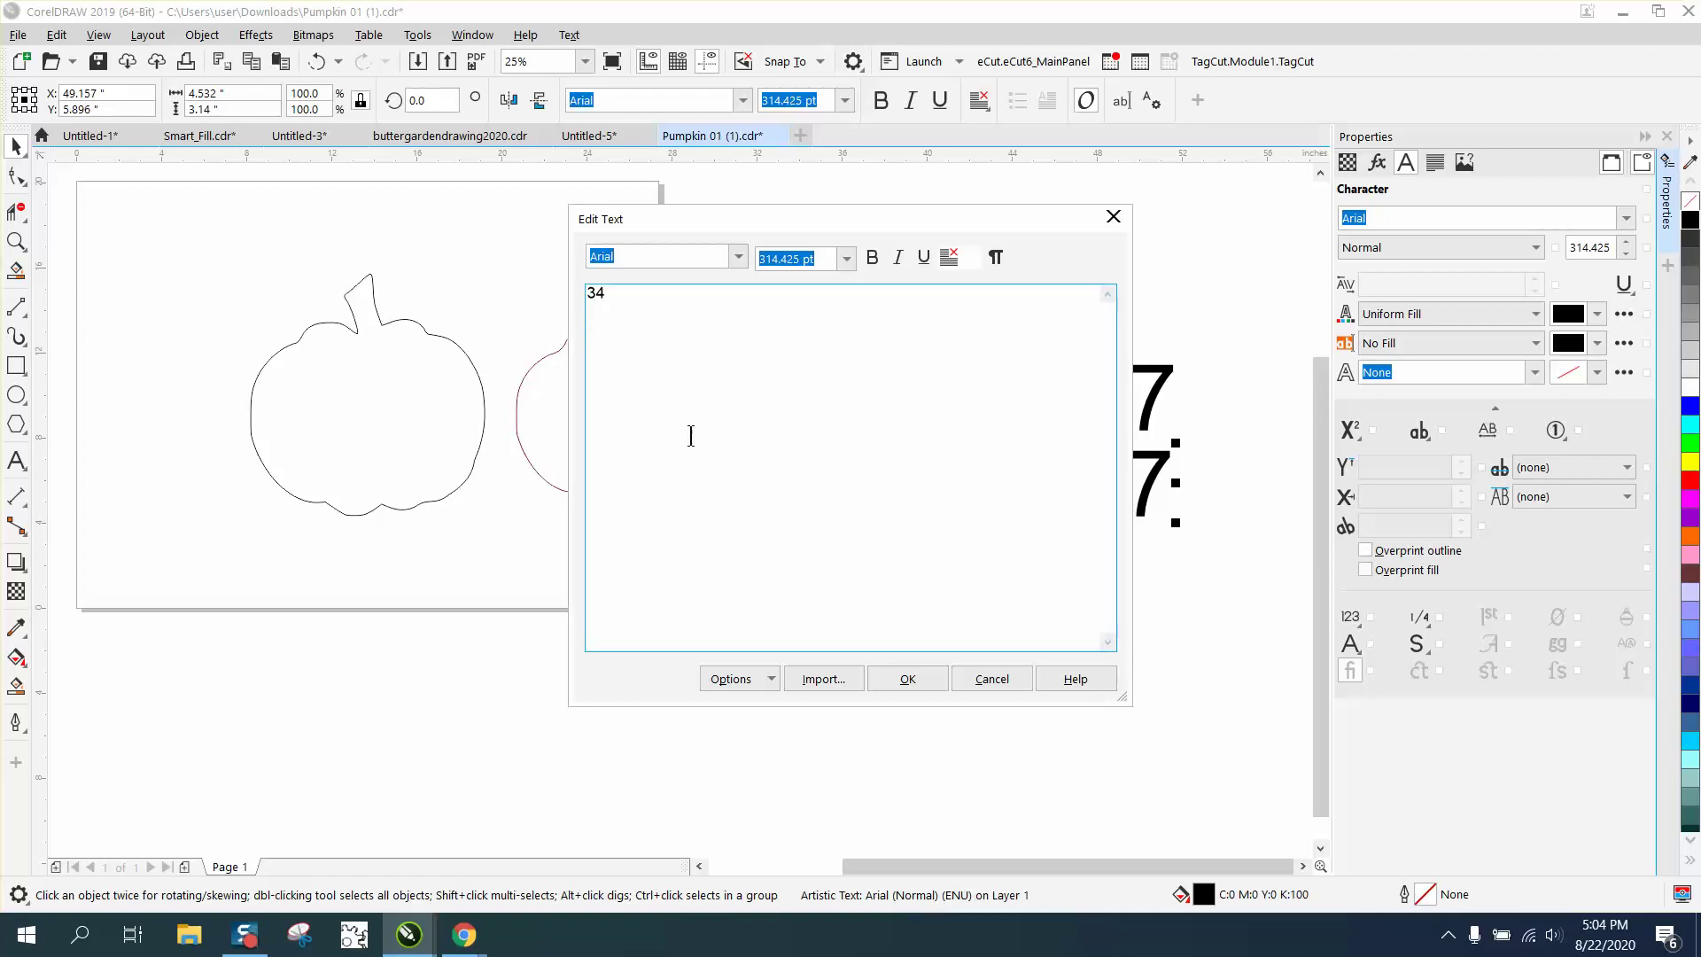
left_click(908, 679)
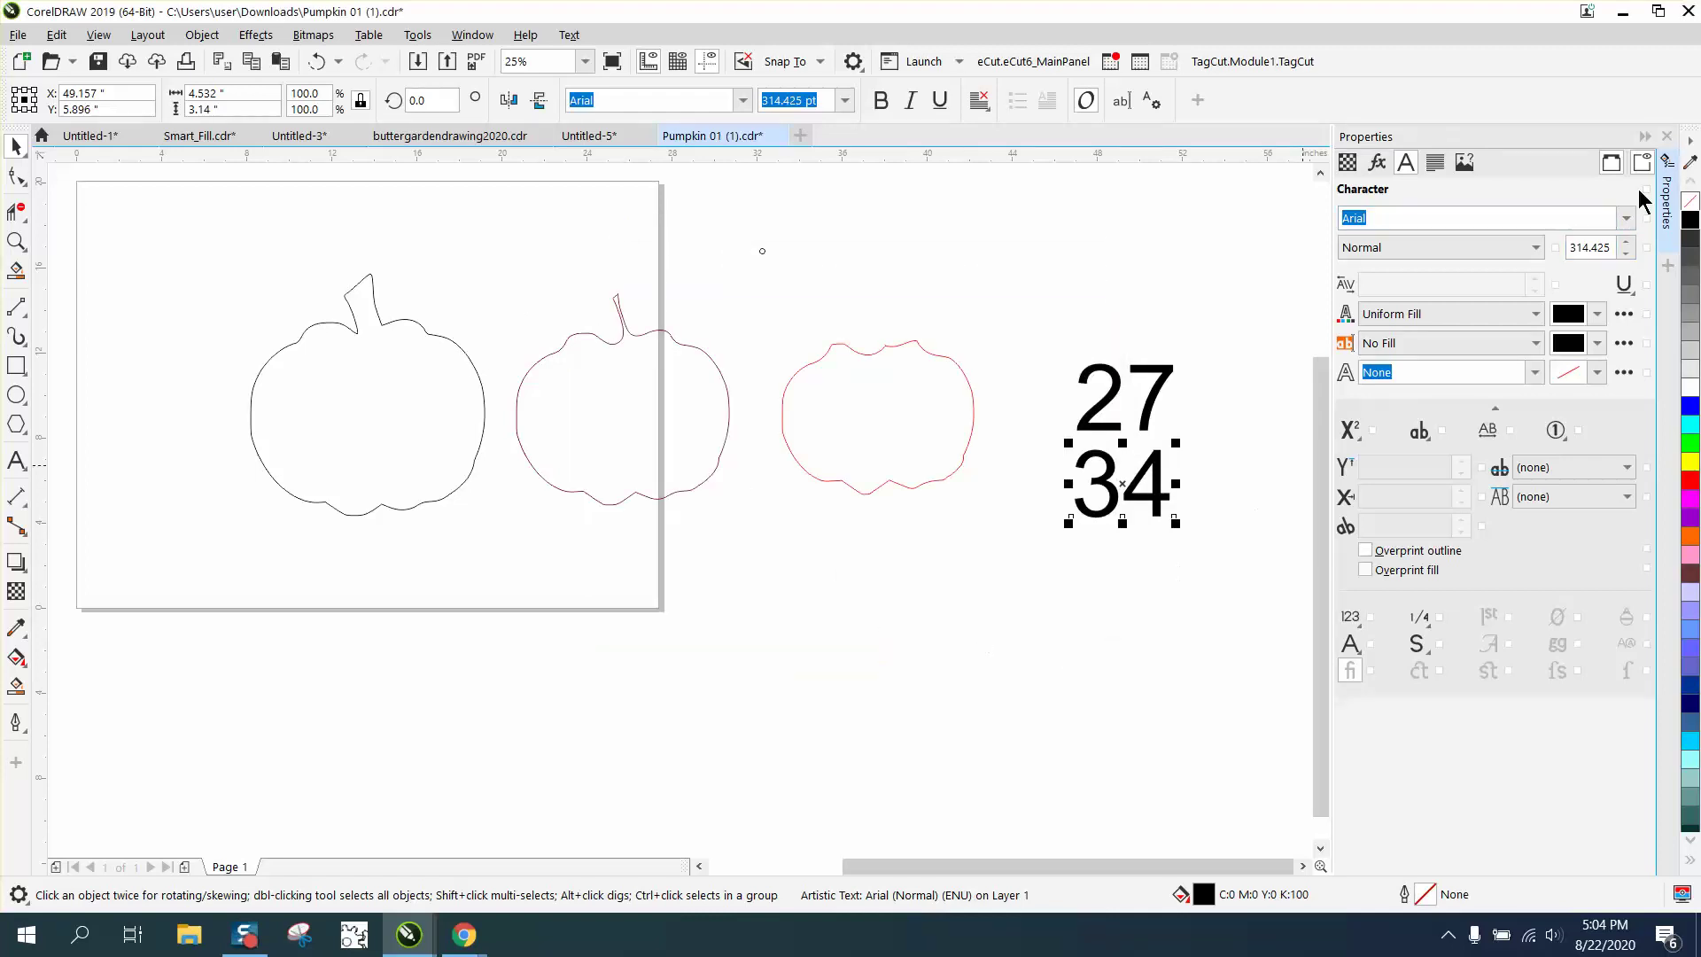
left_click(1665, 202)
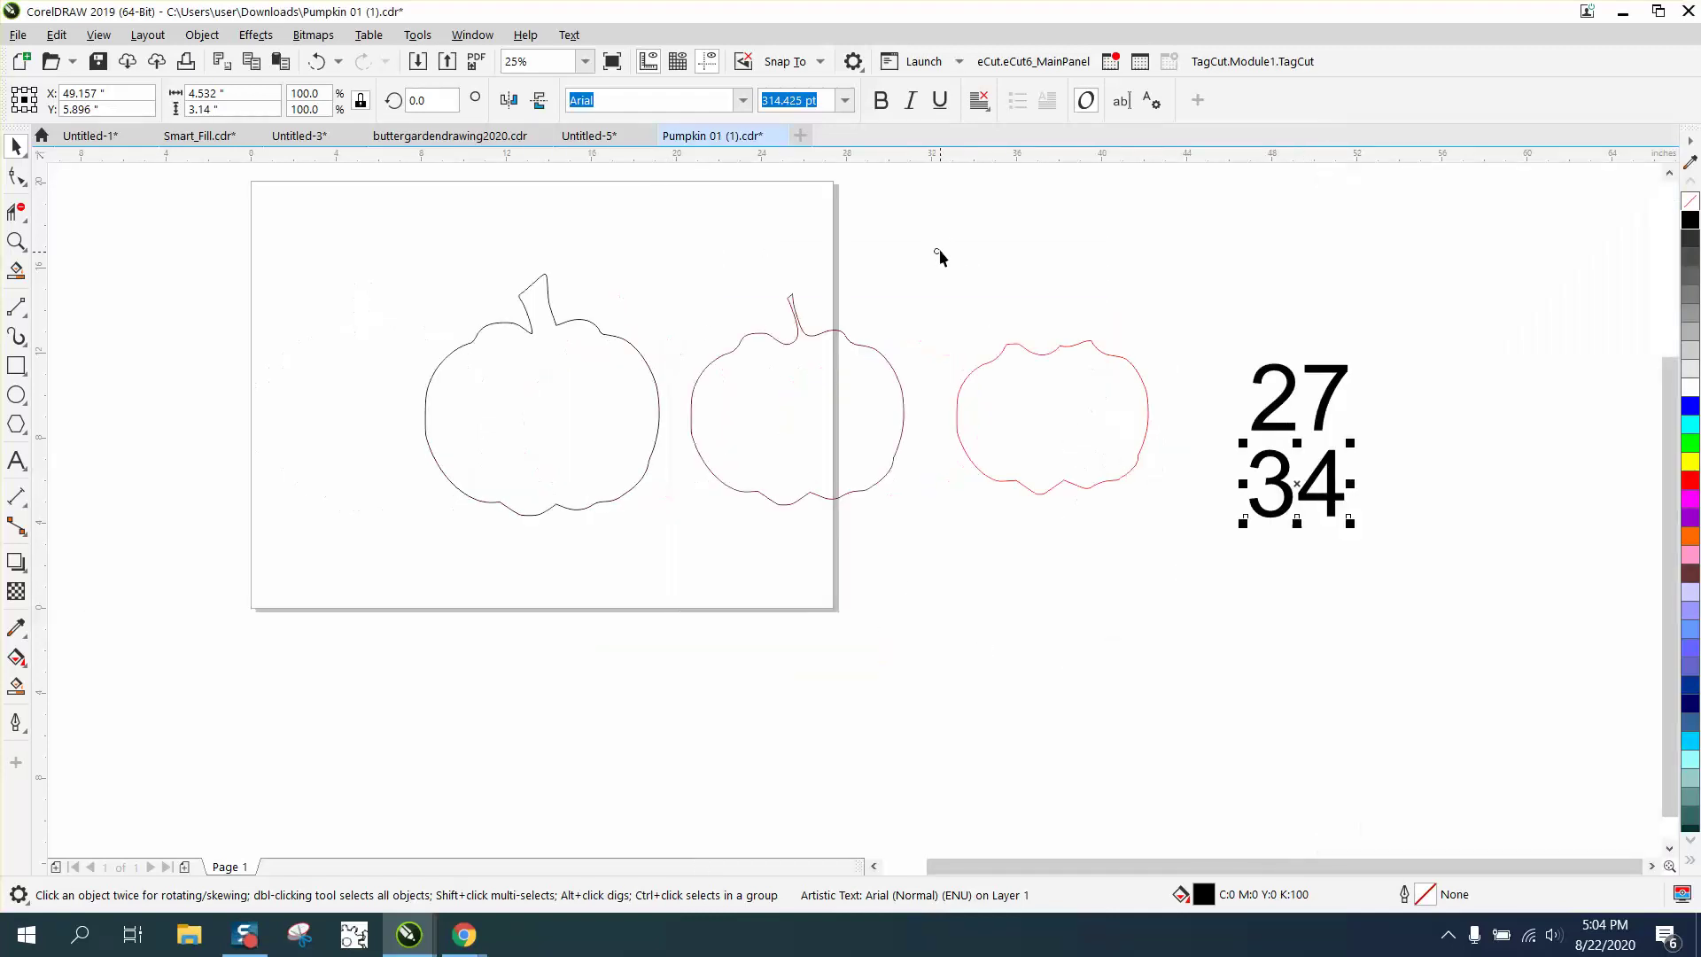
Select the two small circles and blend them with 52 steps.
left_click(937, 252)
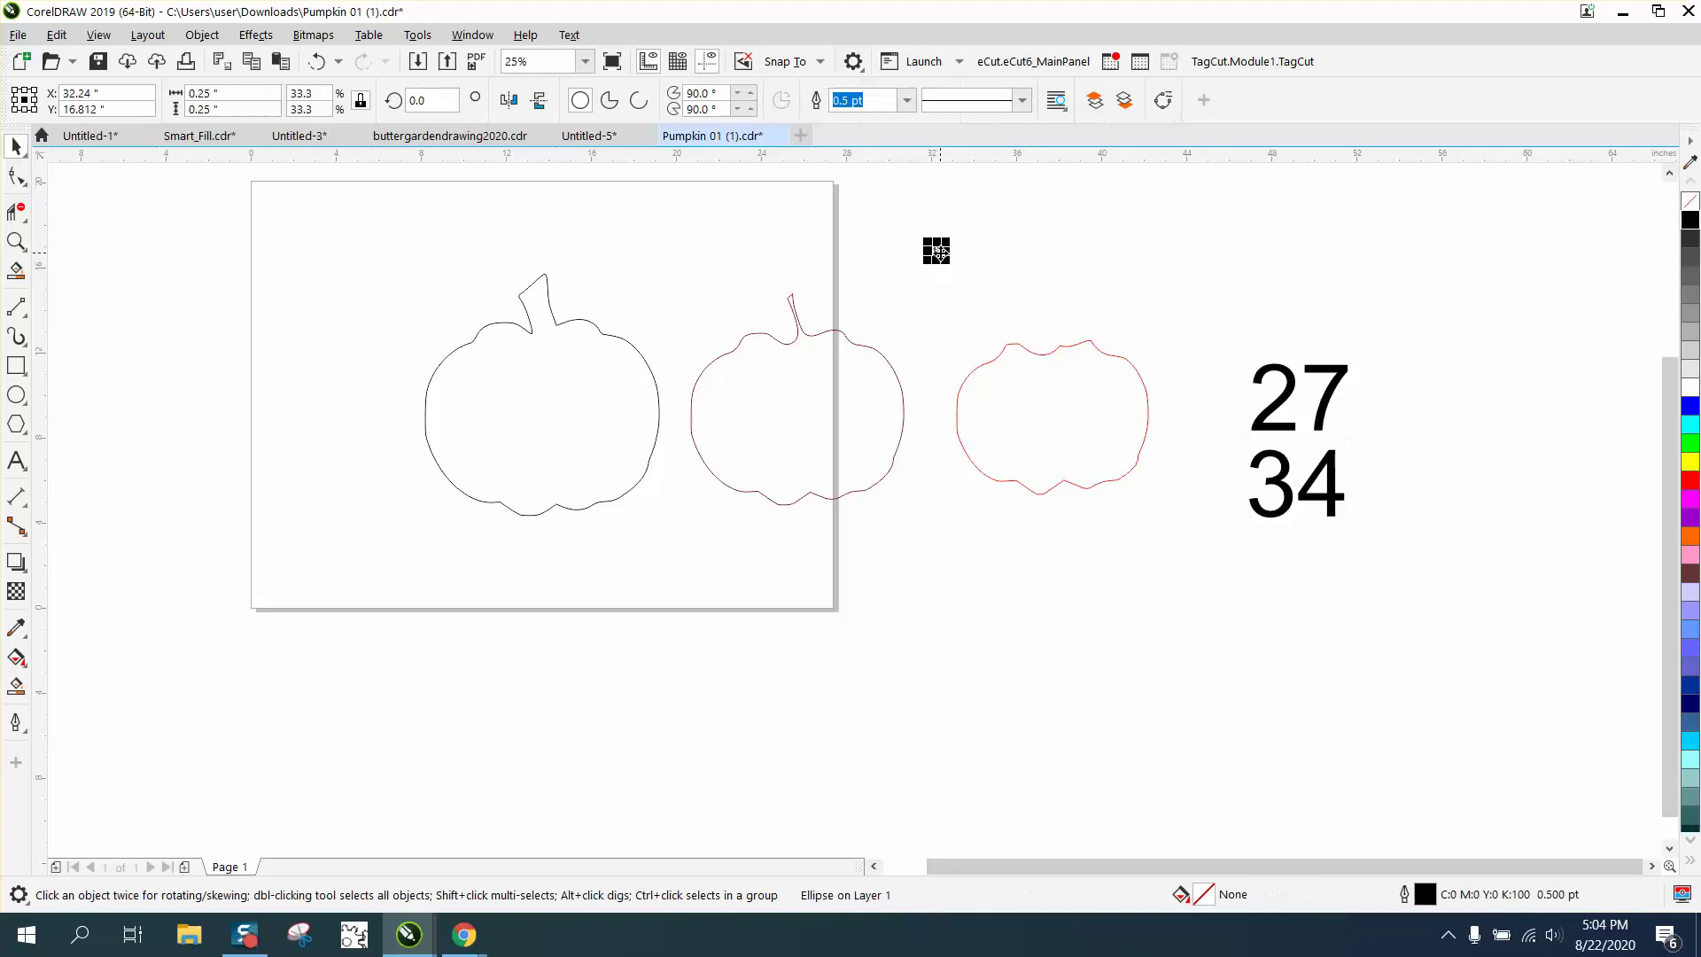
left_click(972, 258)
left_click_drag(903, 232, 731, 243)
key("ctrl+z")
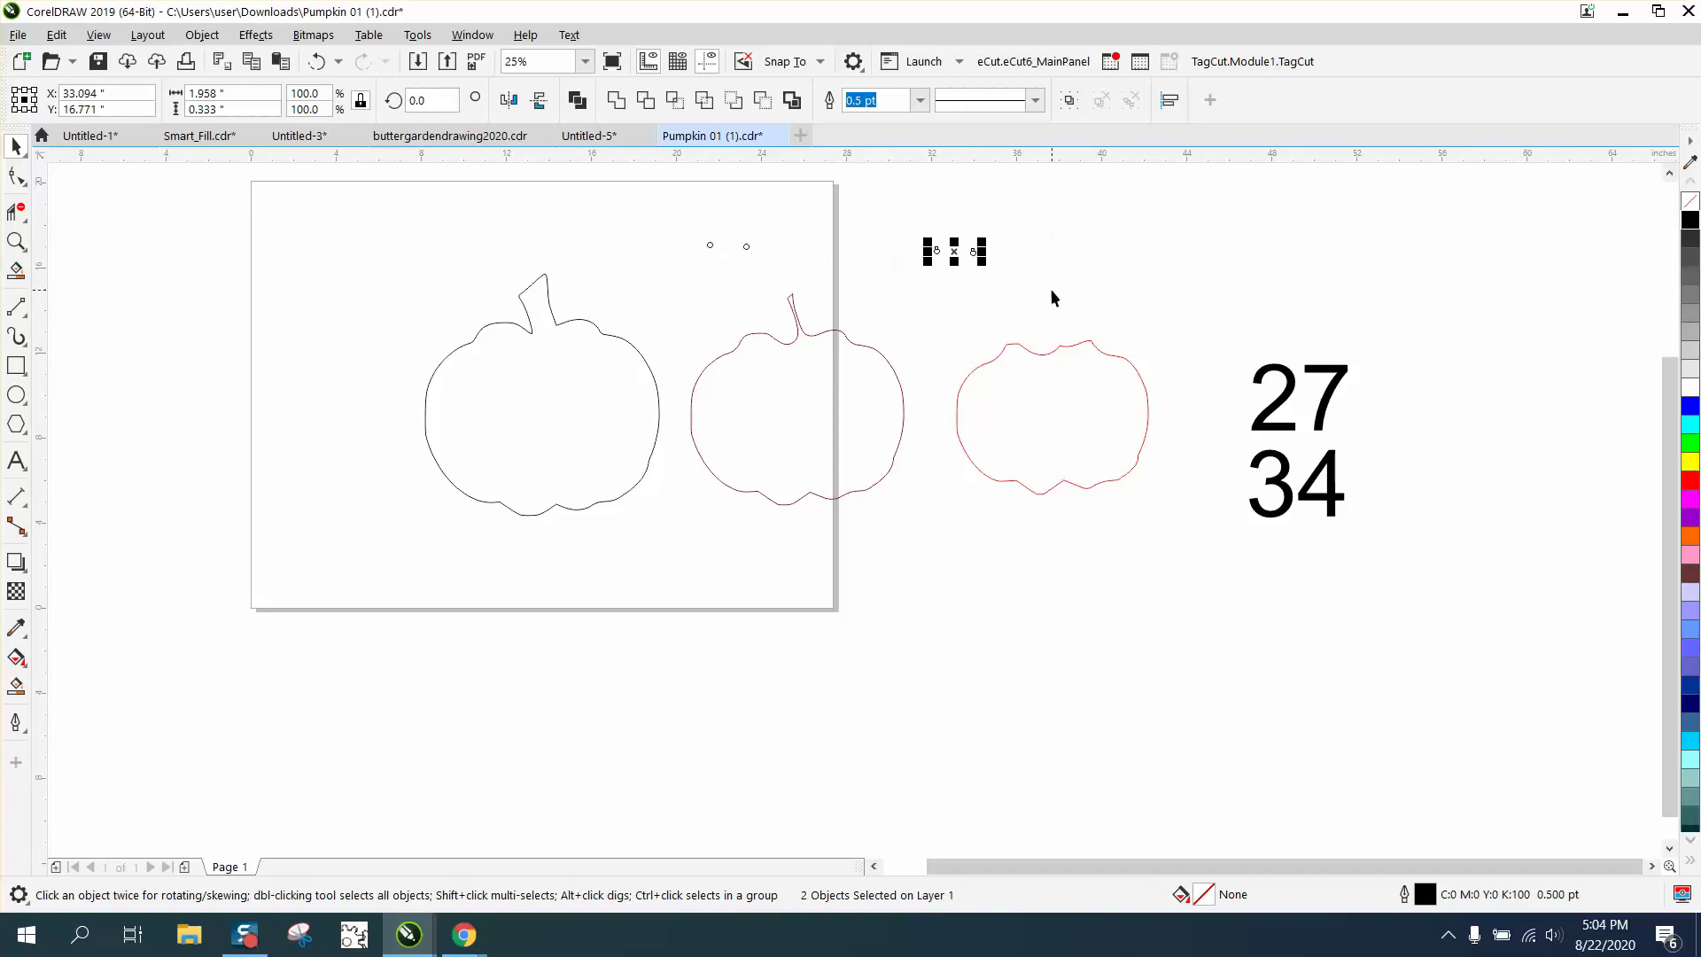
left_click(257, 35)
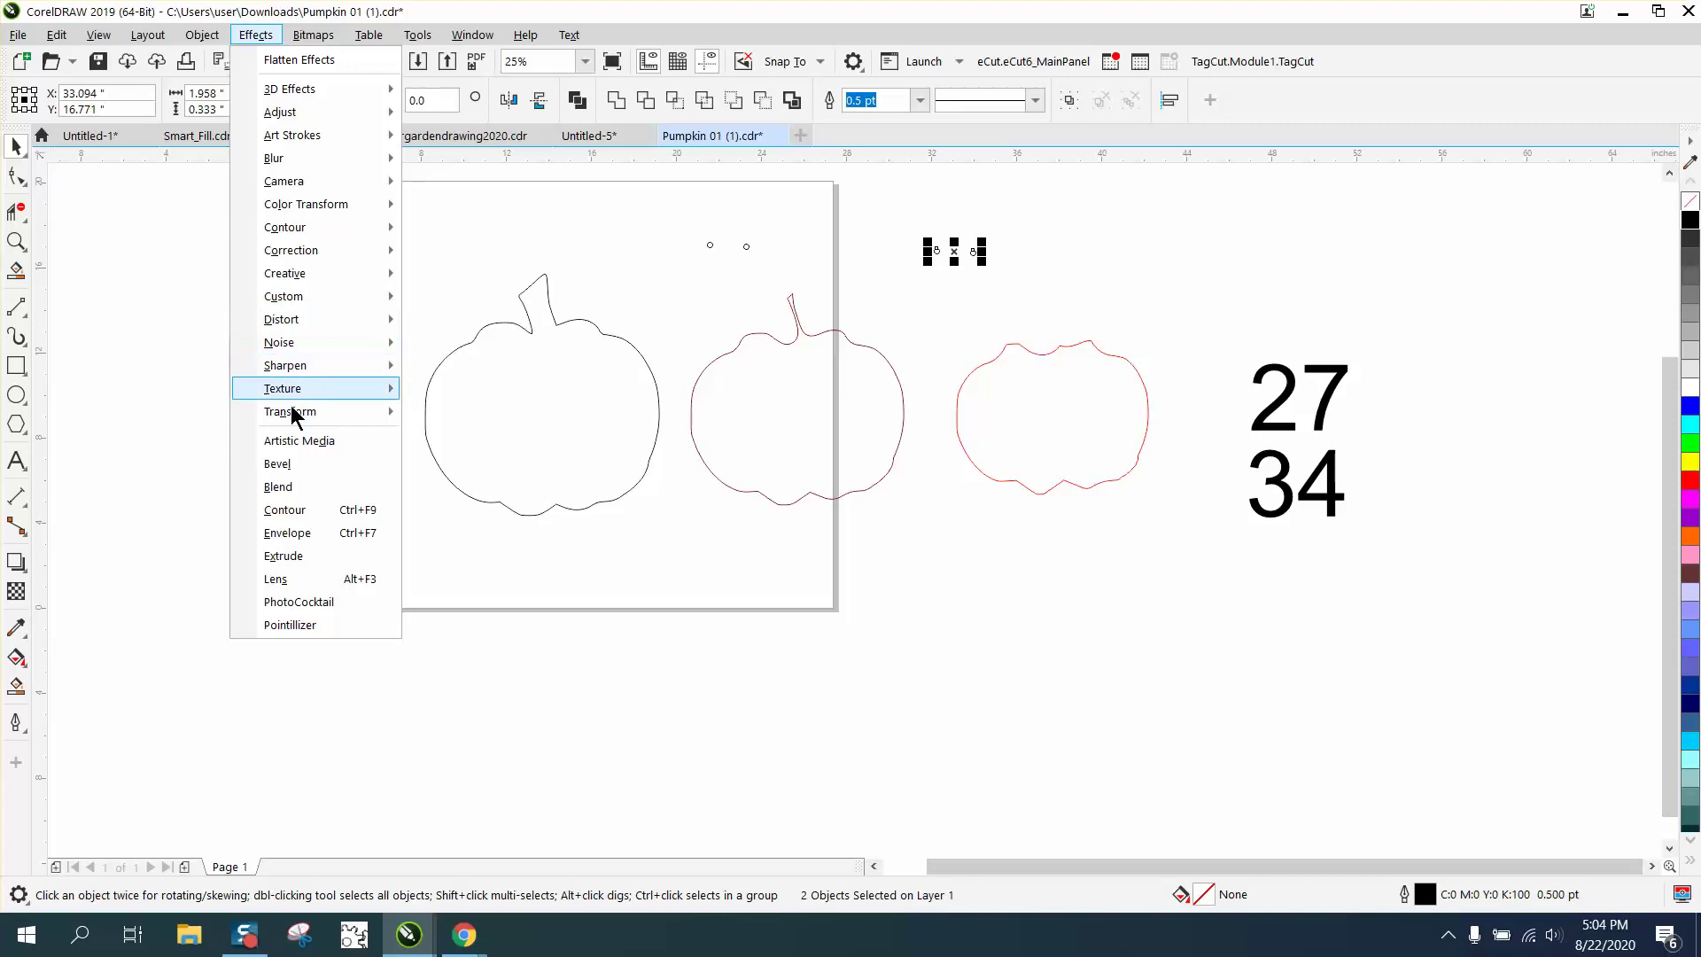
left_click(292, 493)
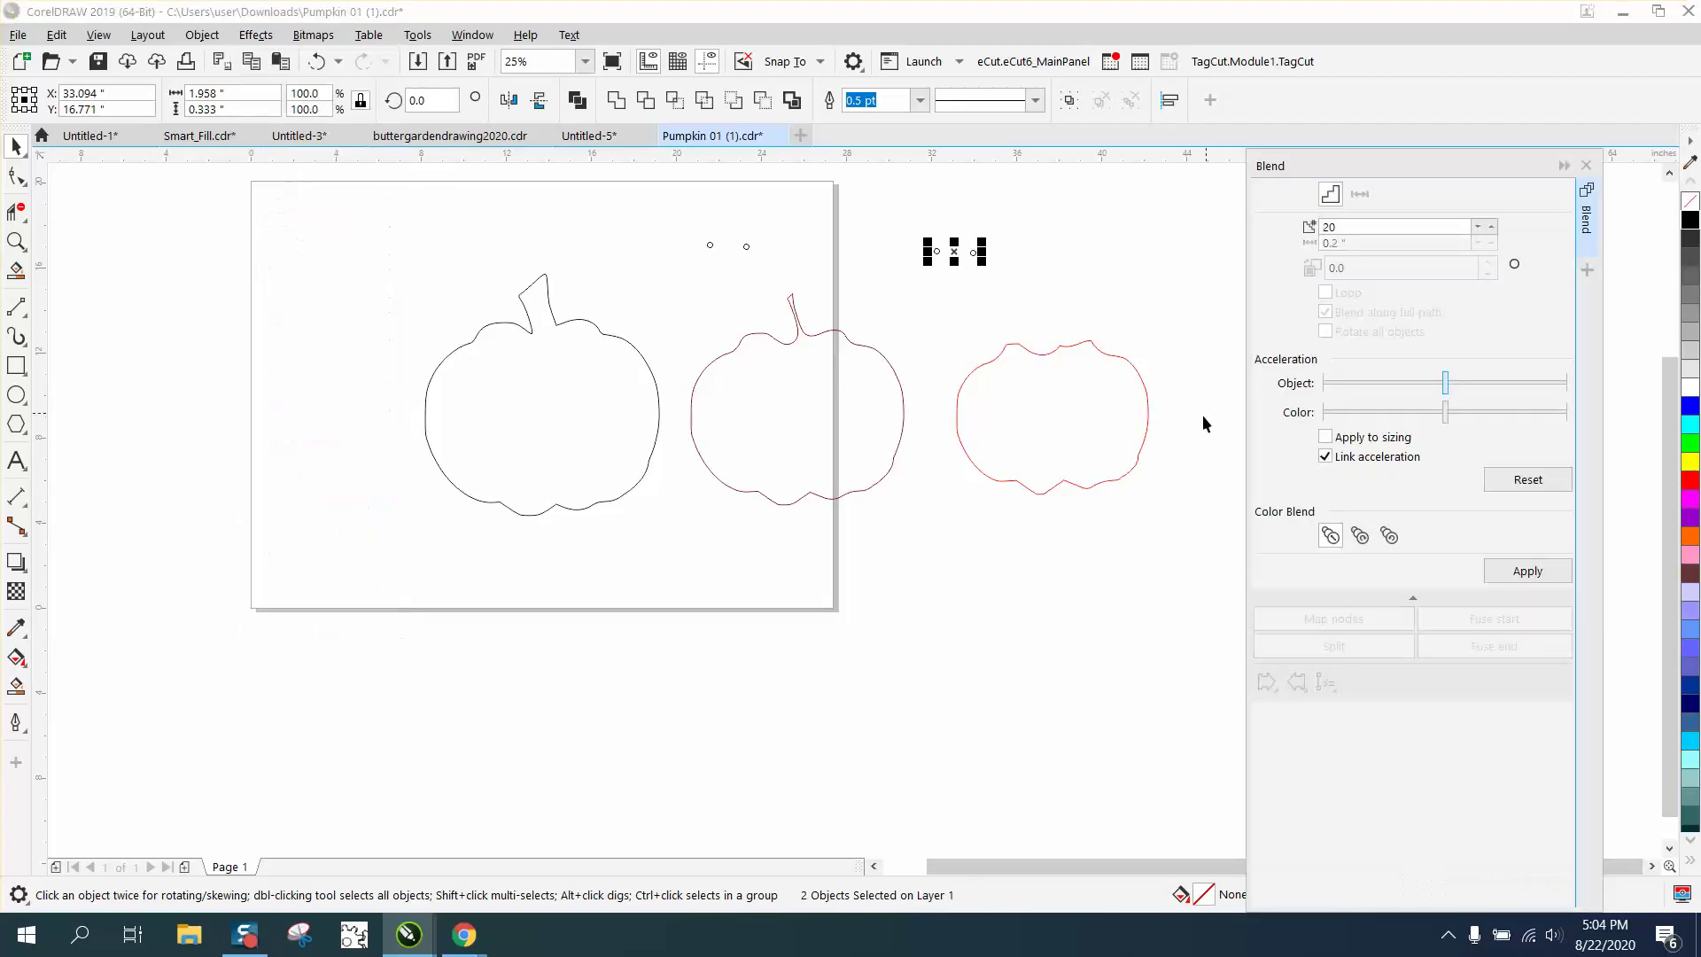
mouse_move(1378, 168)
left_mouse_down()
mouse_move(1381, 562)
mouse_move(1408, 212)
mouse_move(1400, 461)
mouse_move(1381, 184)
left_mouse_up()
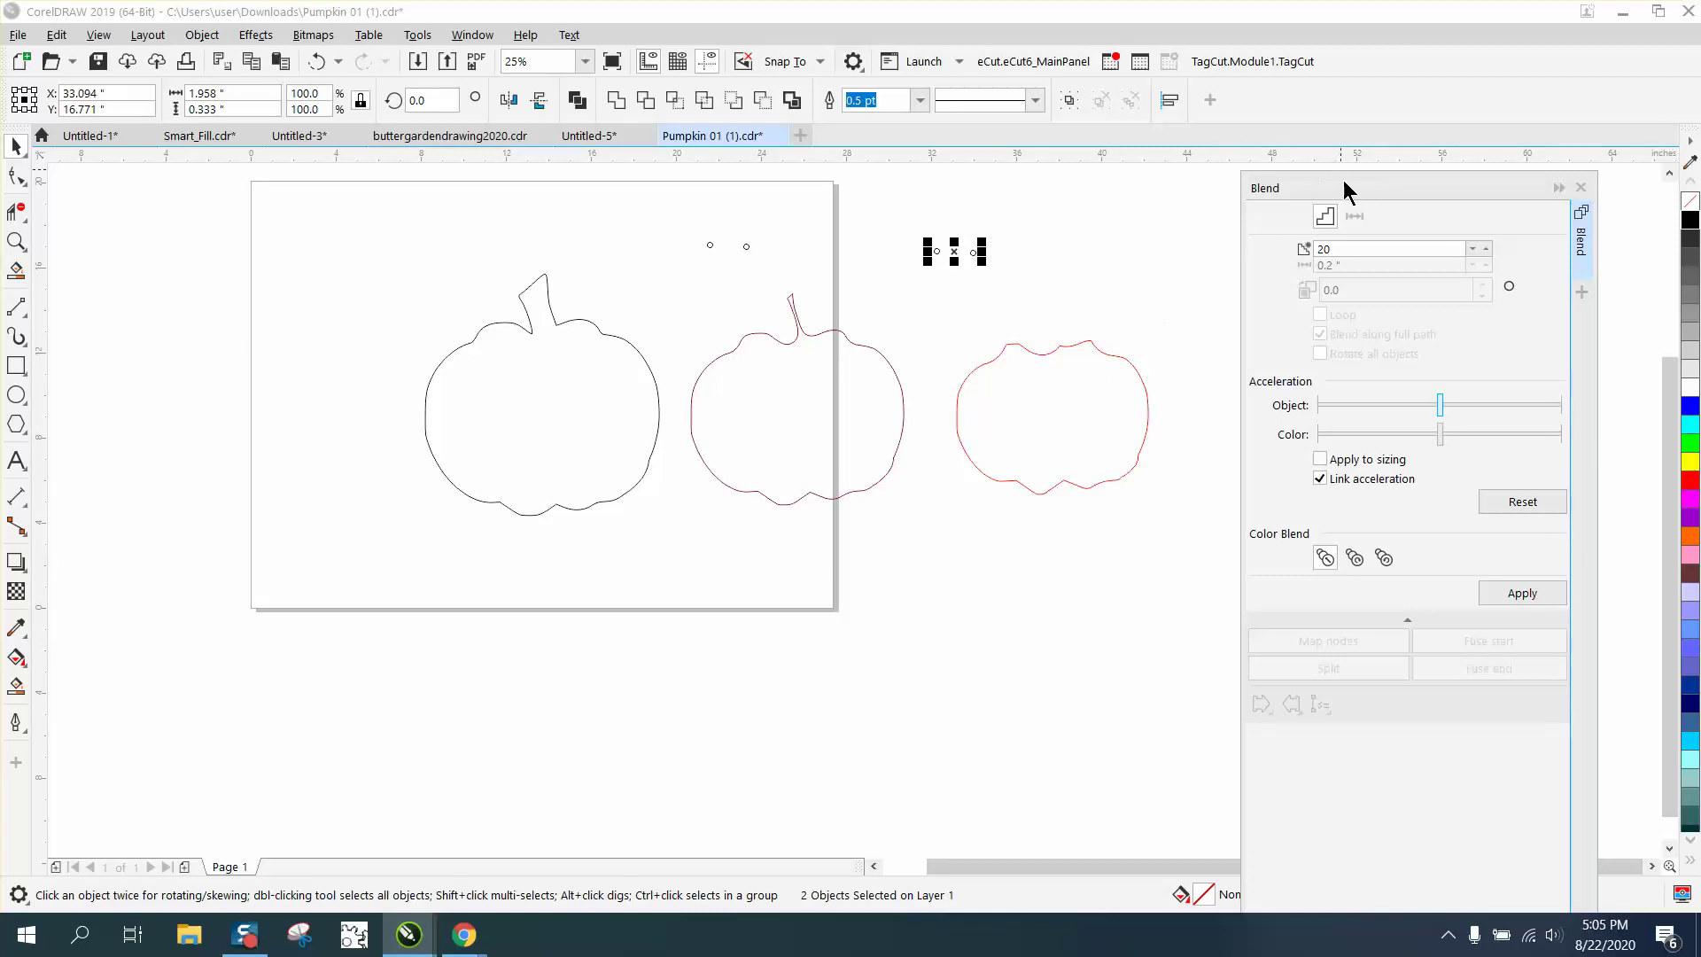
left_click_drag(1344, 181, 1332, 223)
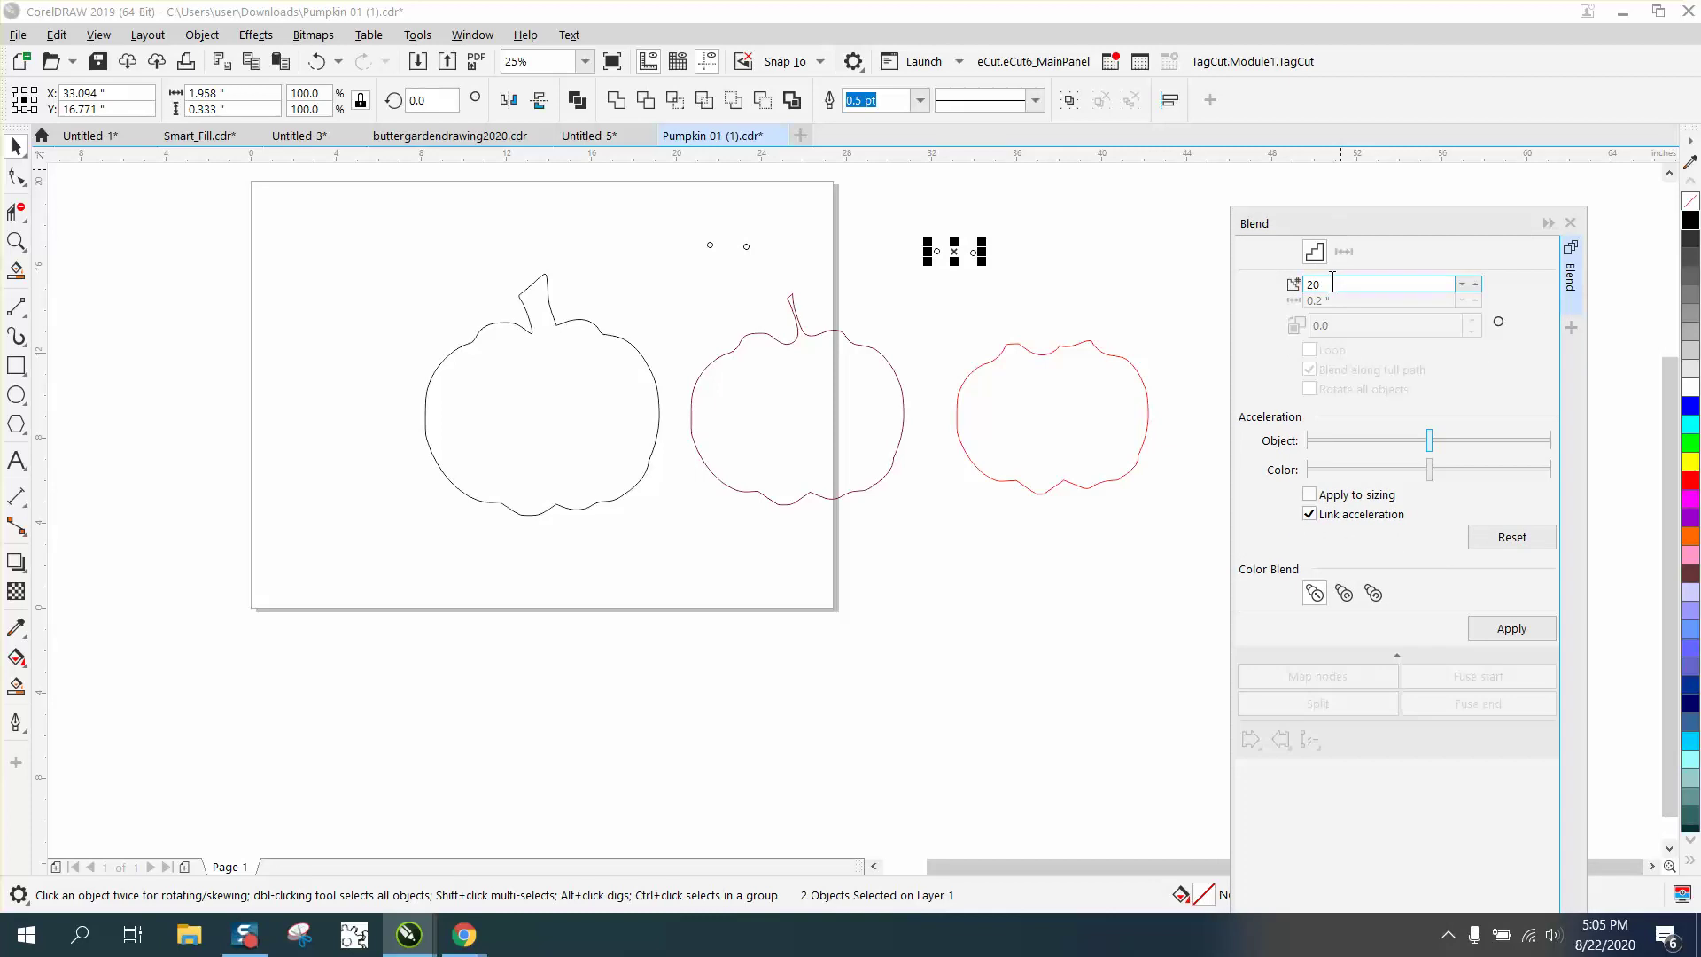
left_click_drag(1332, 284, 1269, 286)
type("52")
left_click(1504, 629)
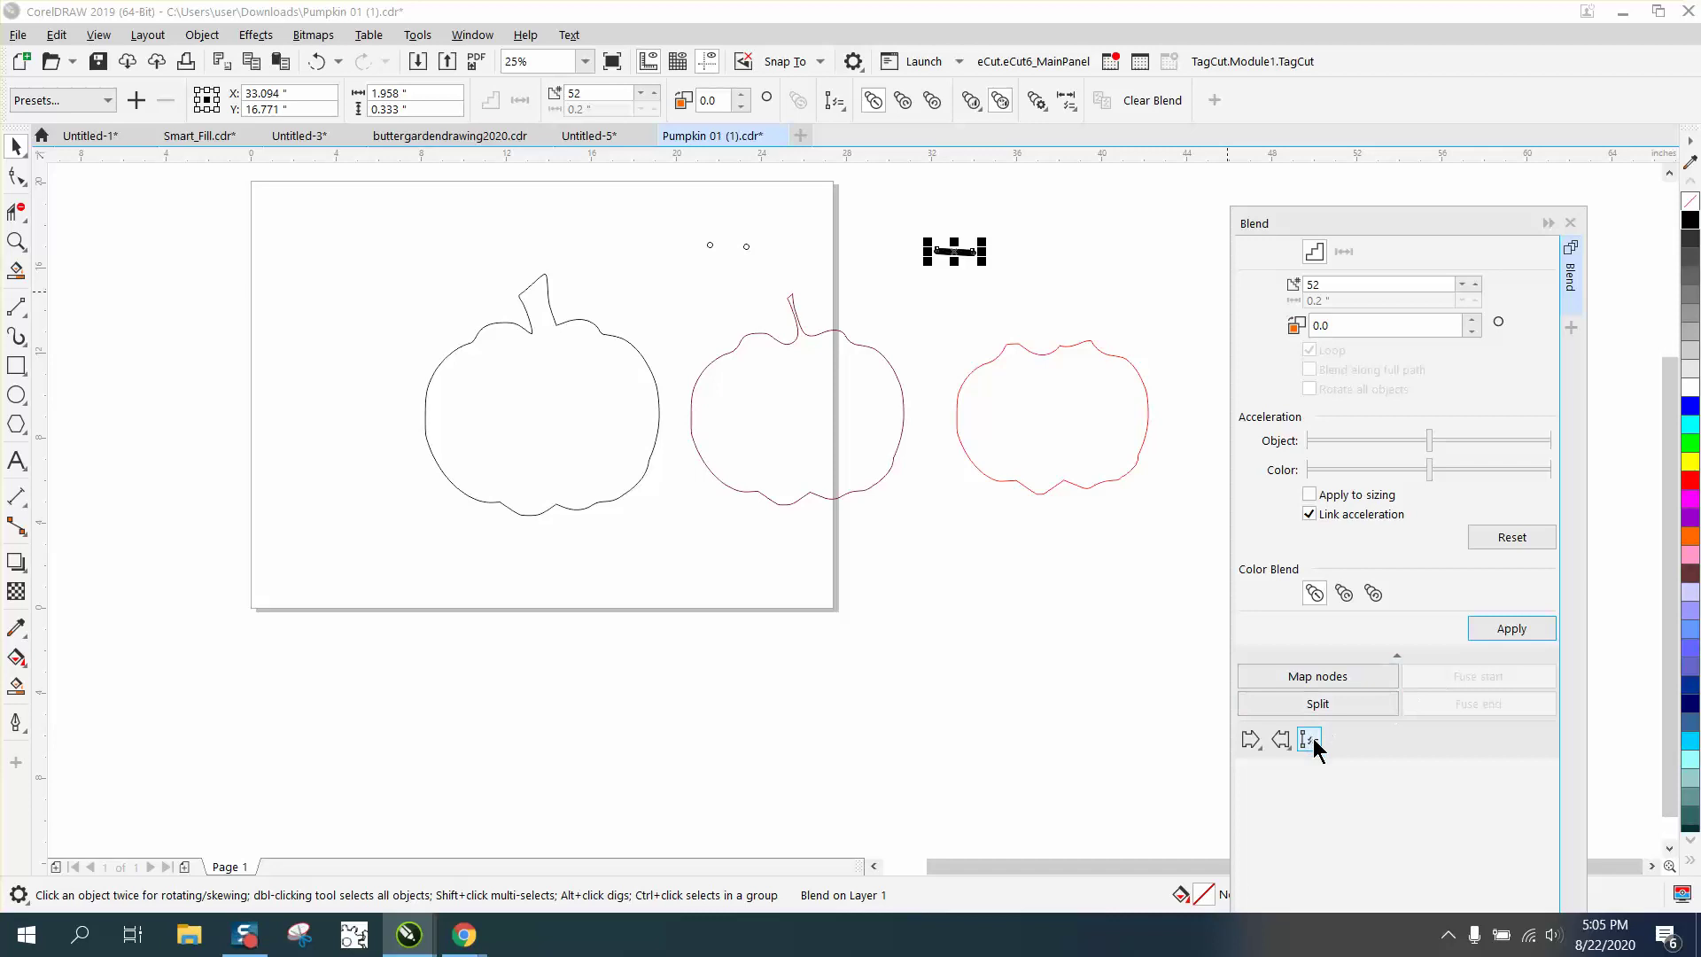
Attach the blend to the rightmost pumpkin curve along the full path, then zoom to check.
left_click(1312, 742)
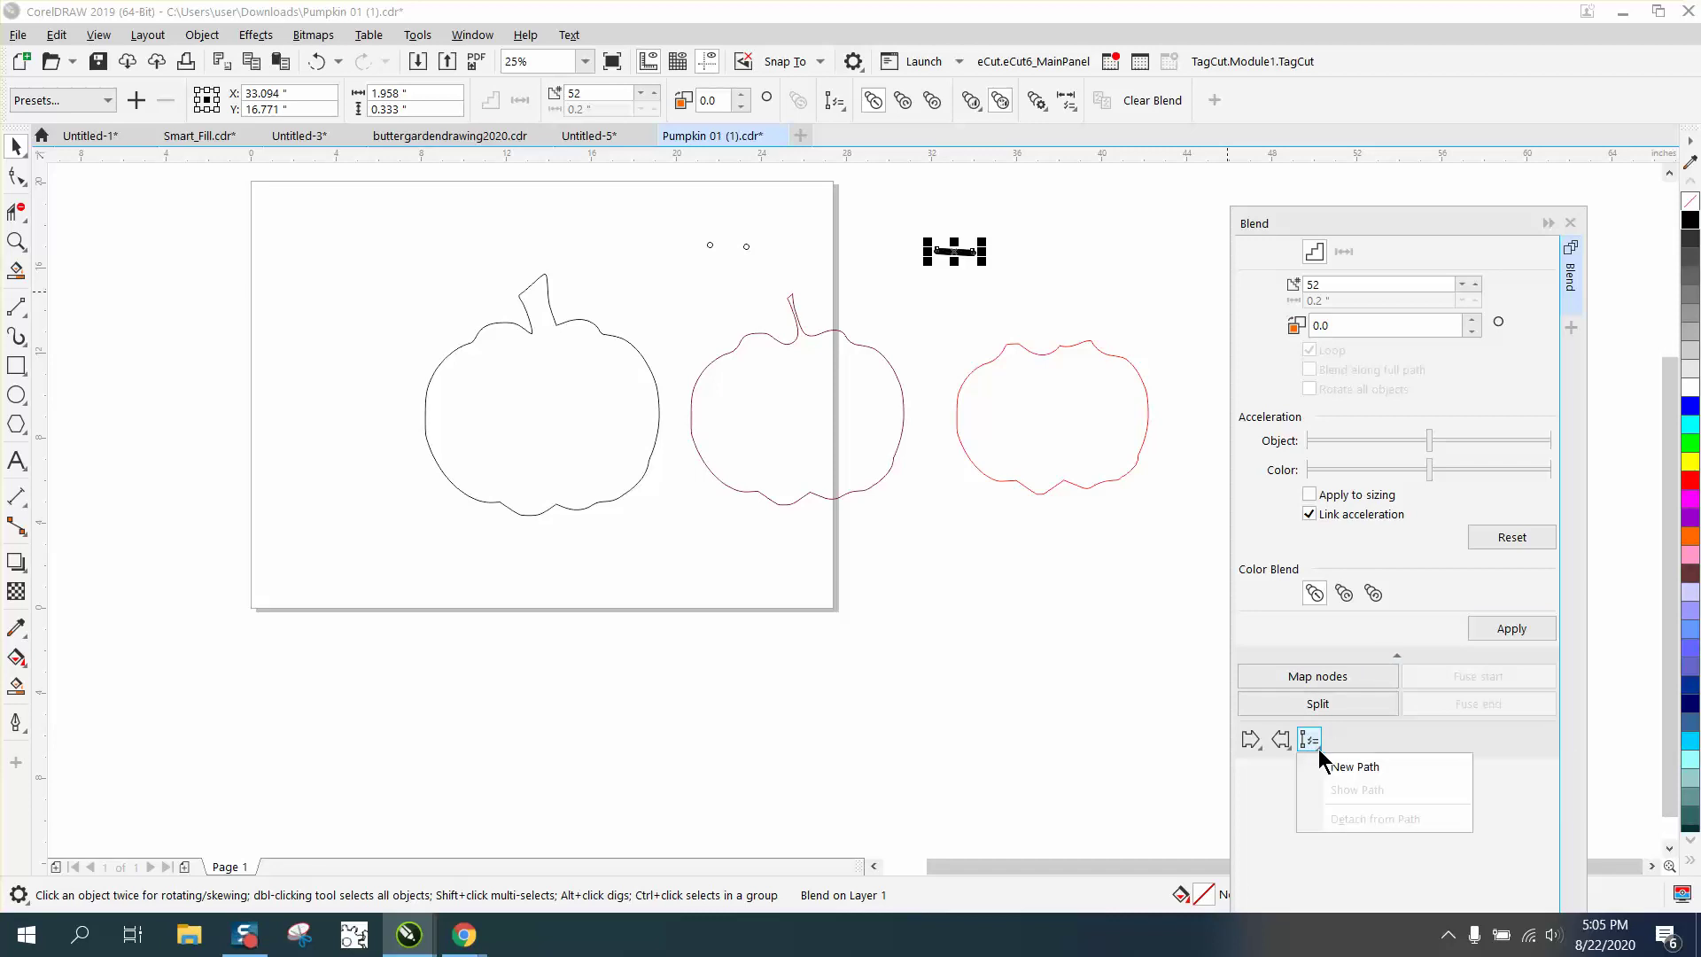
left_click(1326, 763)
left_click(1133, 359)
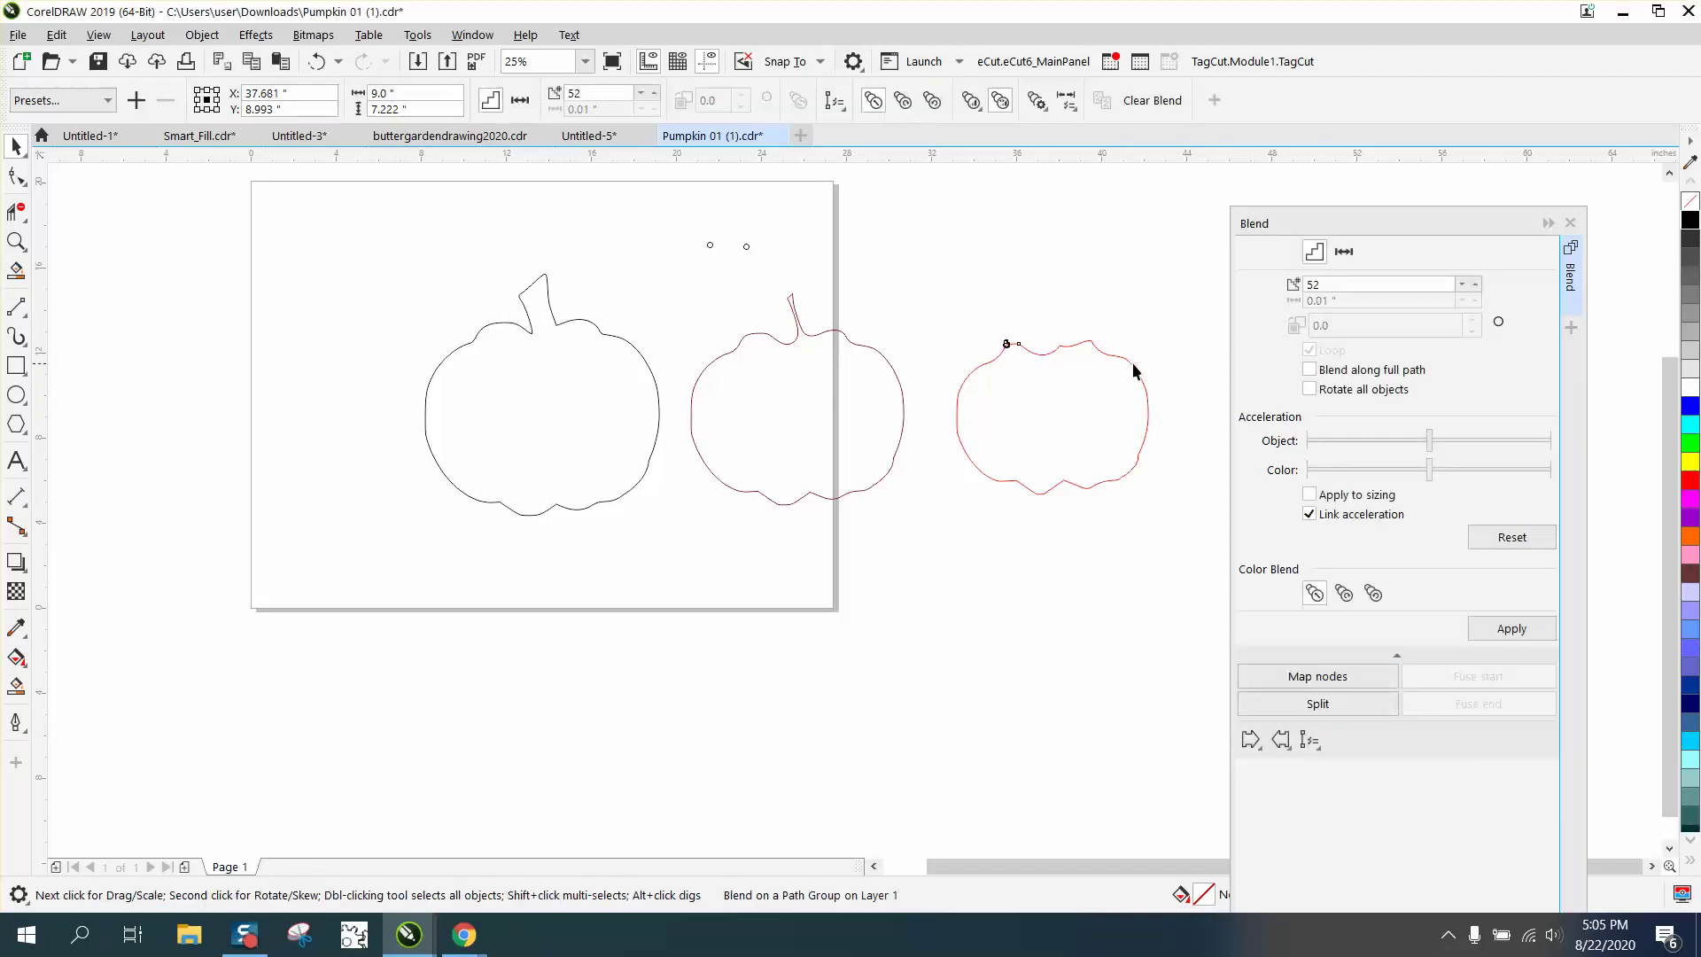
left_click(1315, 370)
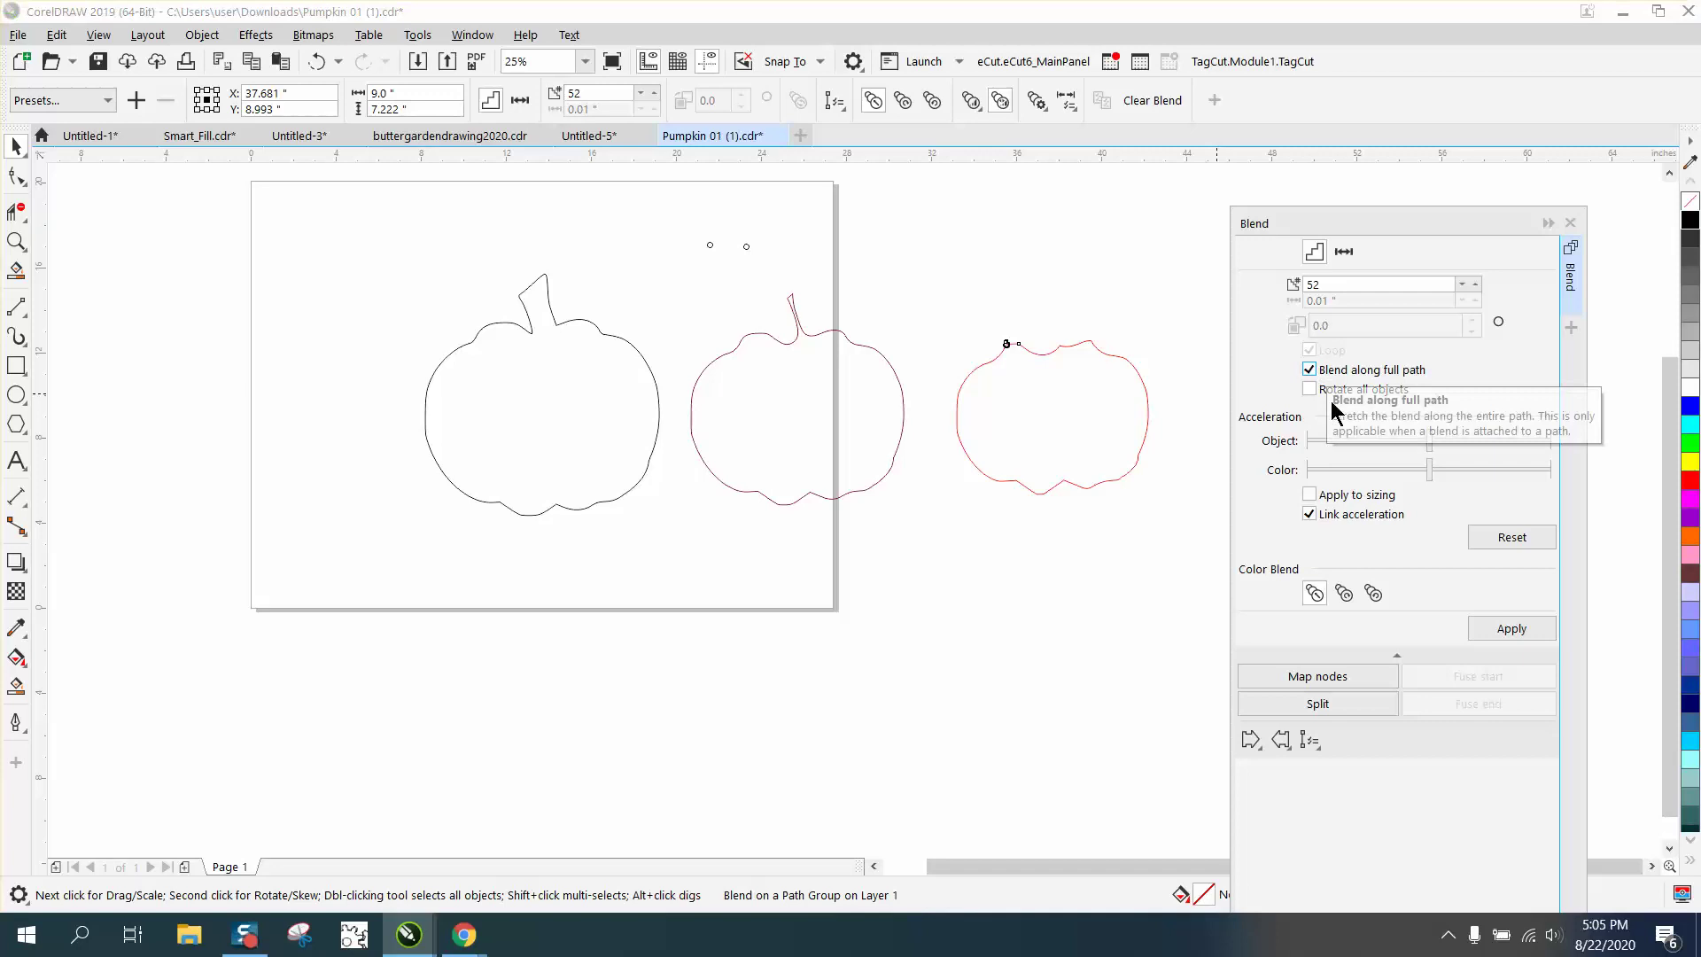
left_click(1509, 631)
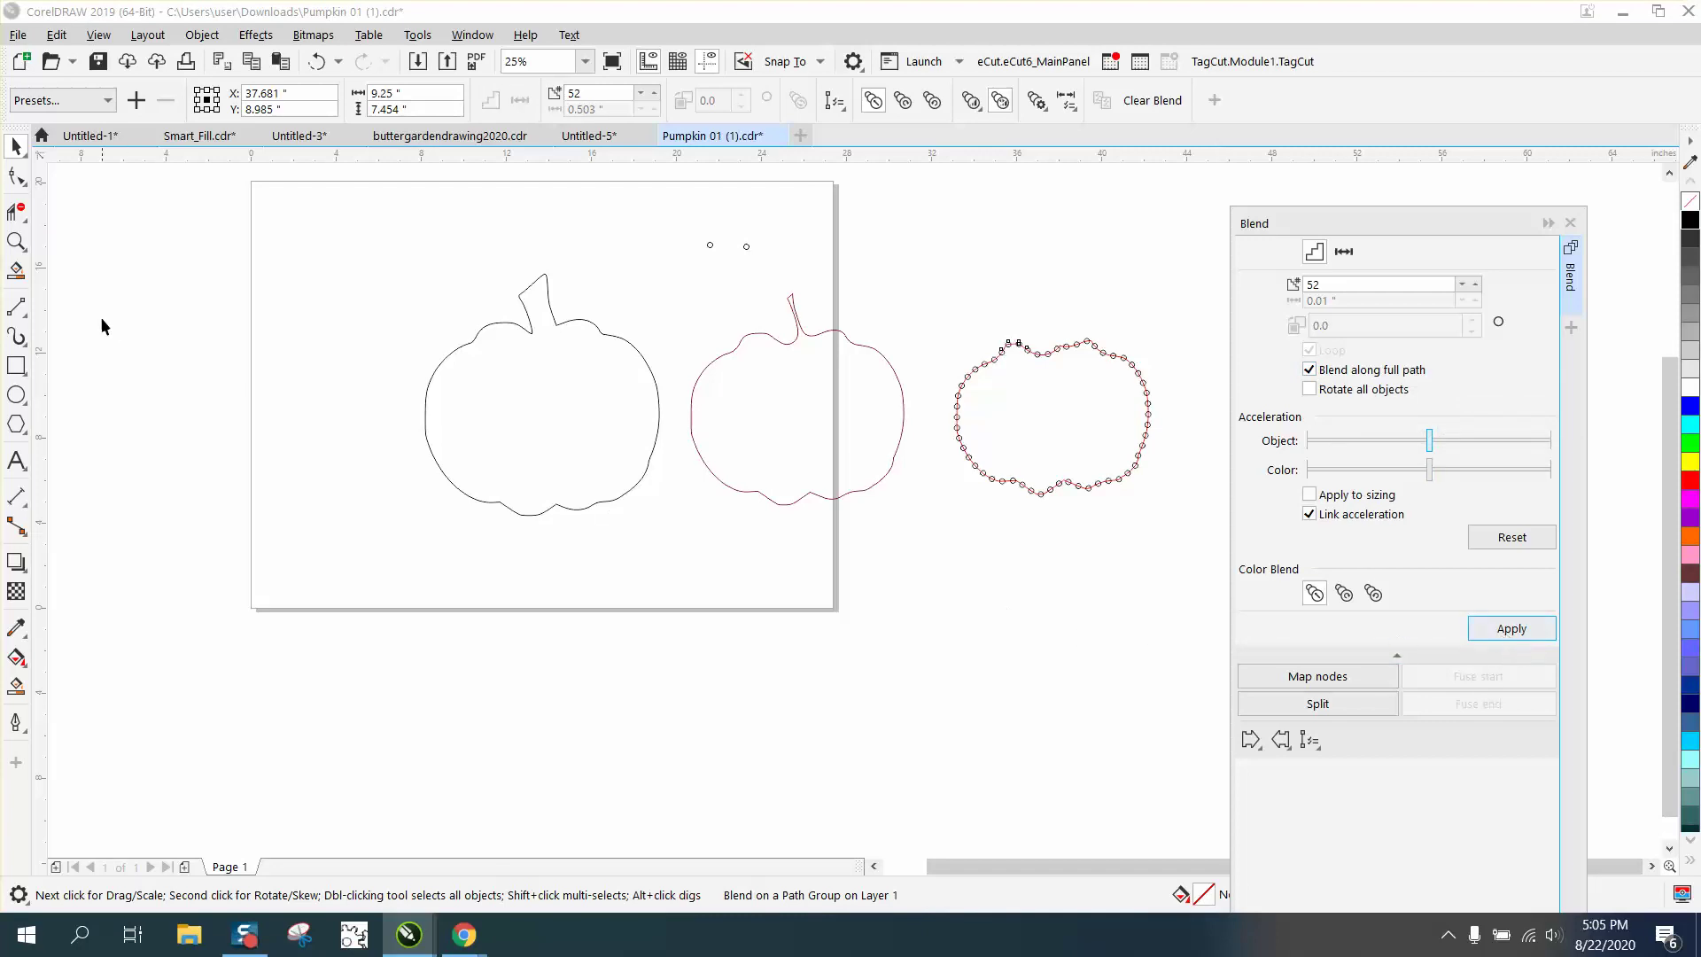
left_click(16, 241)
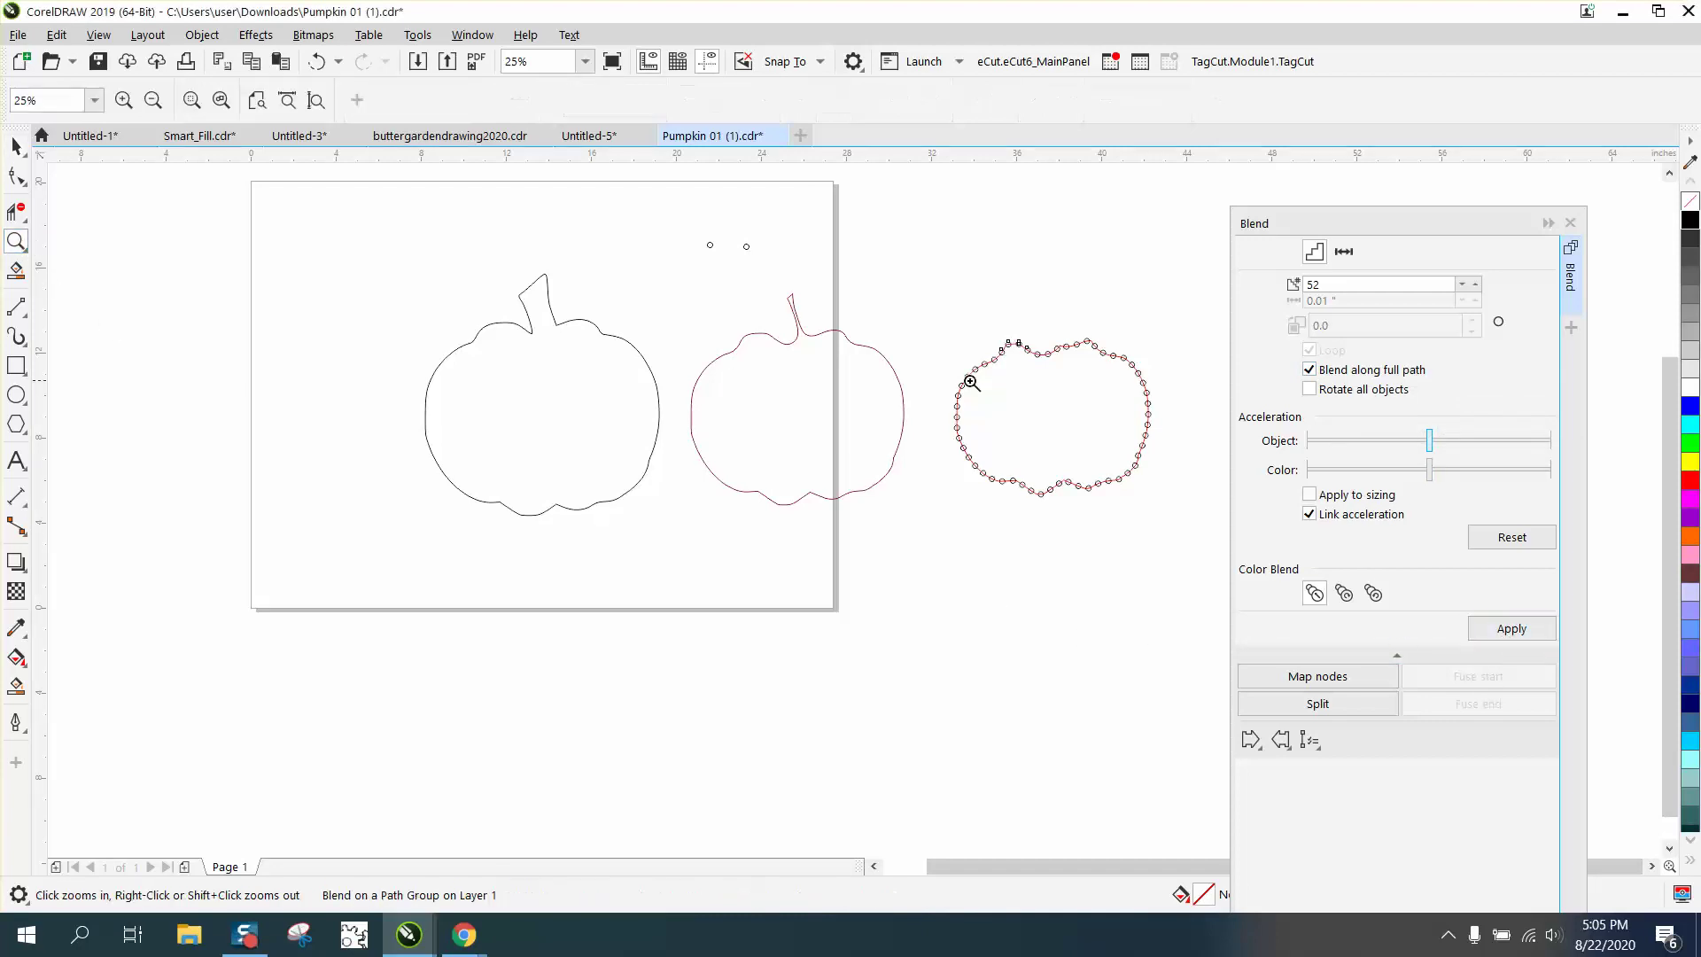
left_click(1203, 521)
right_click(815, 418)
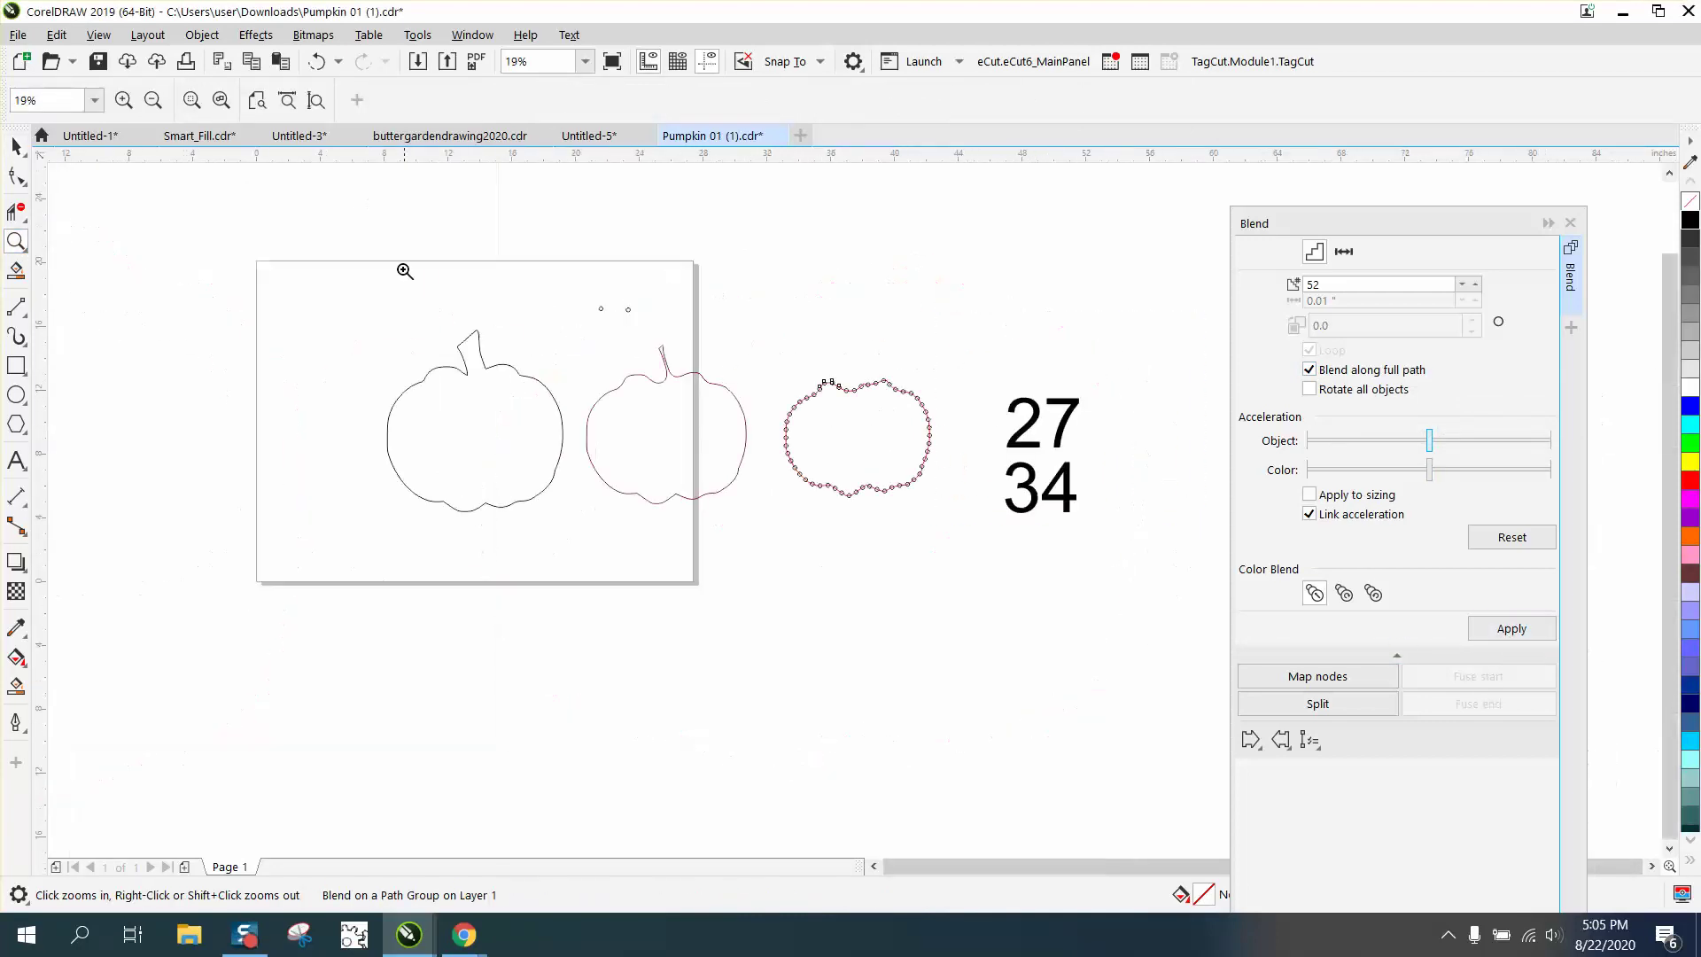
Blend the two small circles with 66 steps.
left_click(16, 146)
left_click(695, 373)
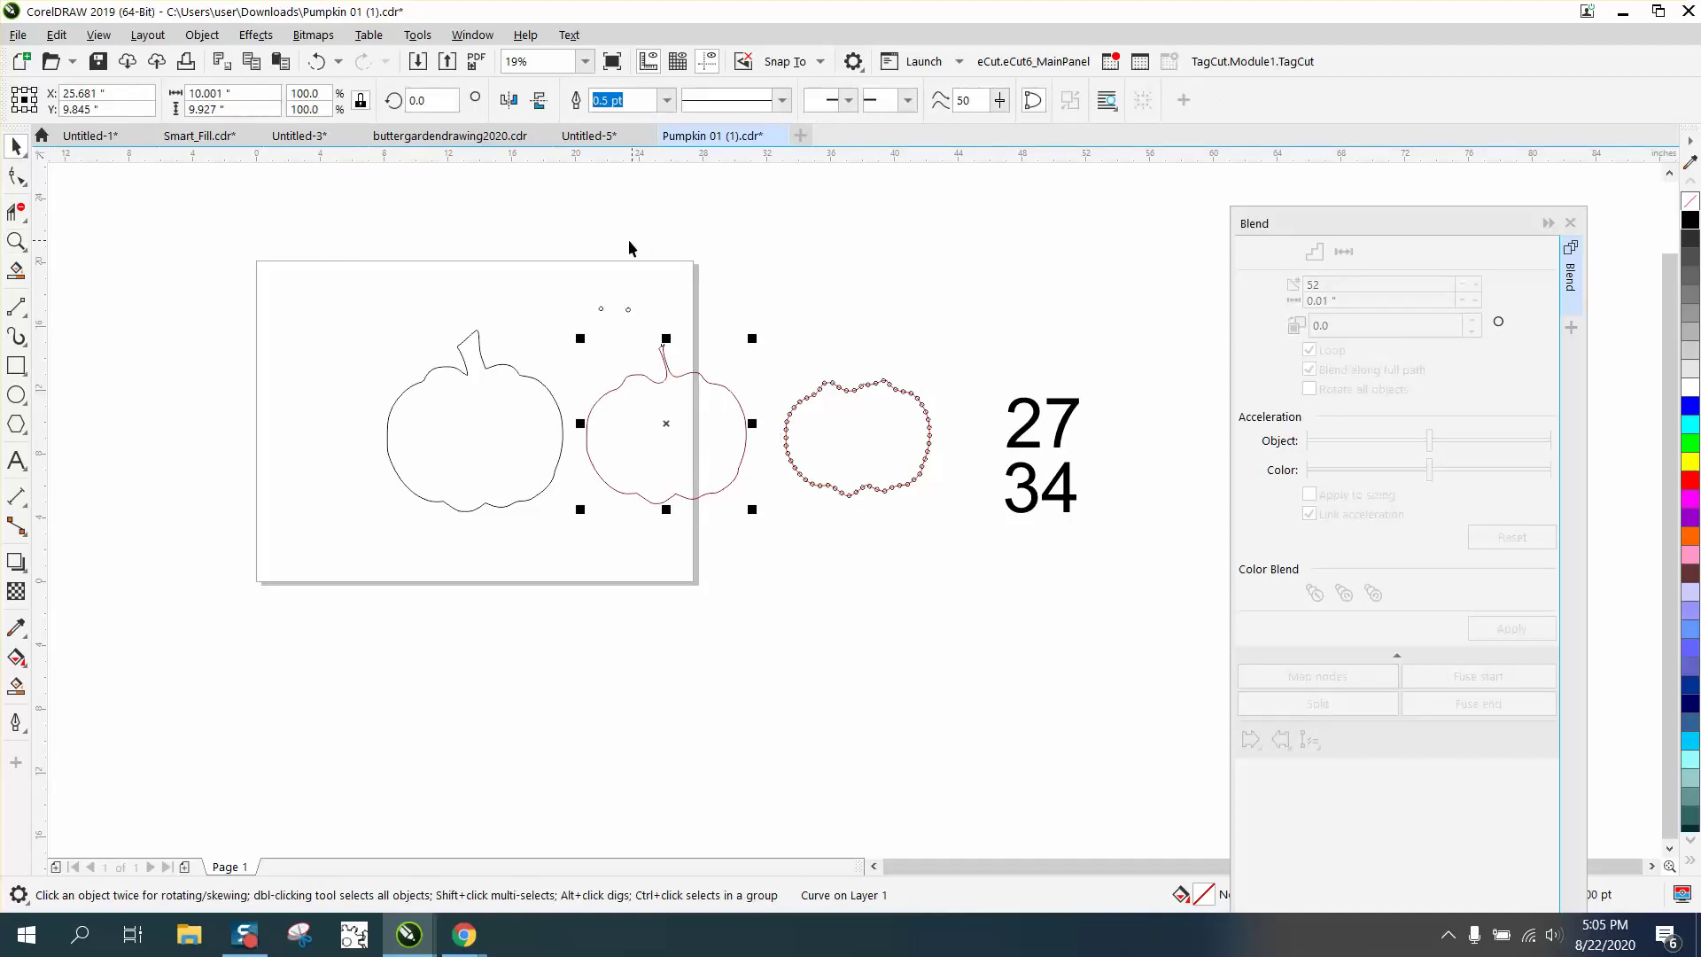
left_click_drag(568, 288, 689, 330)
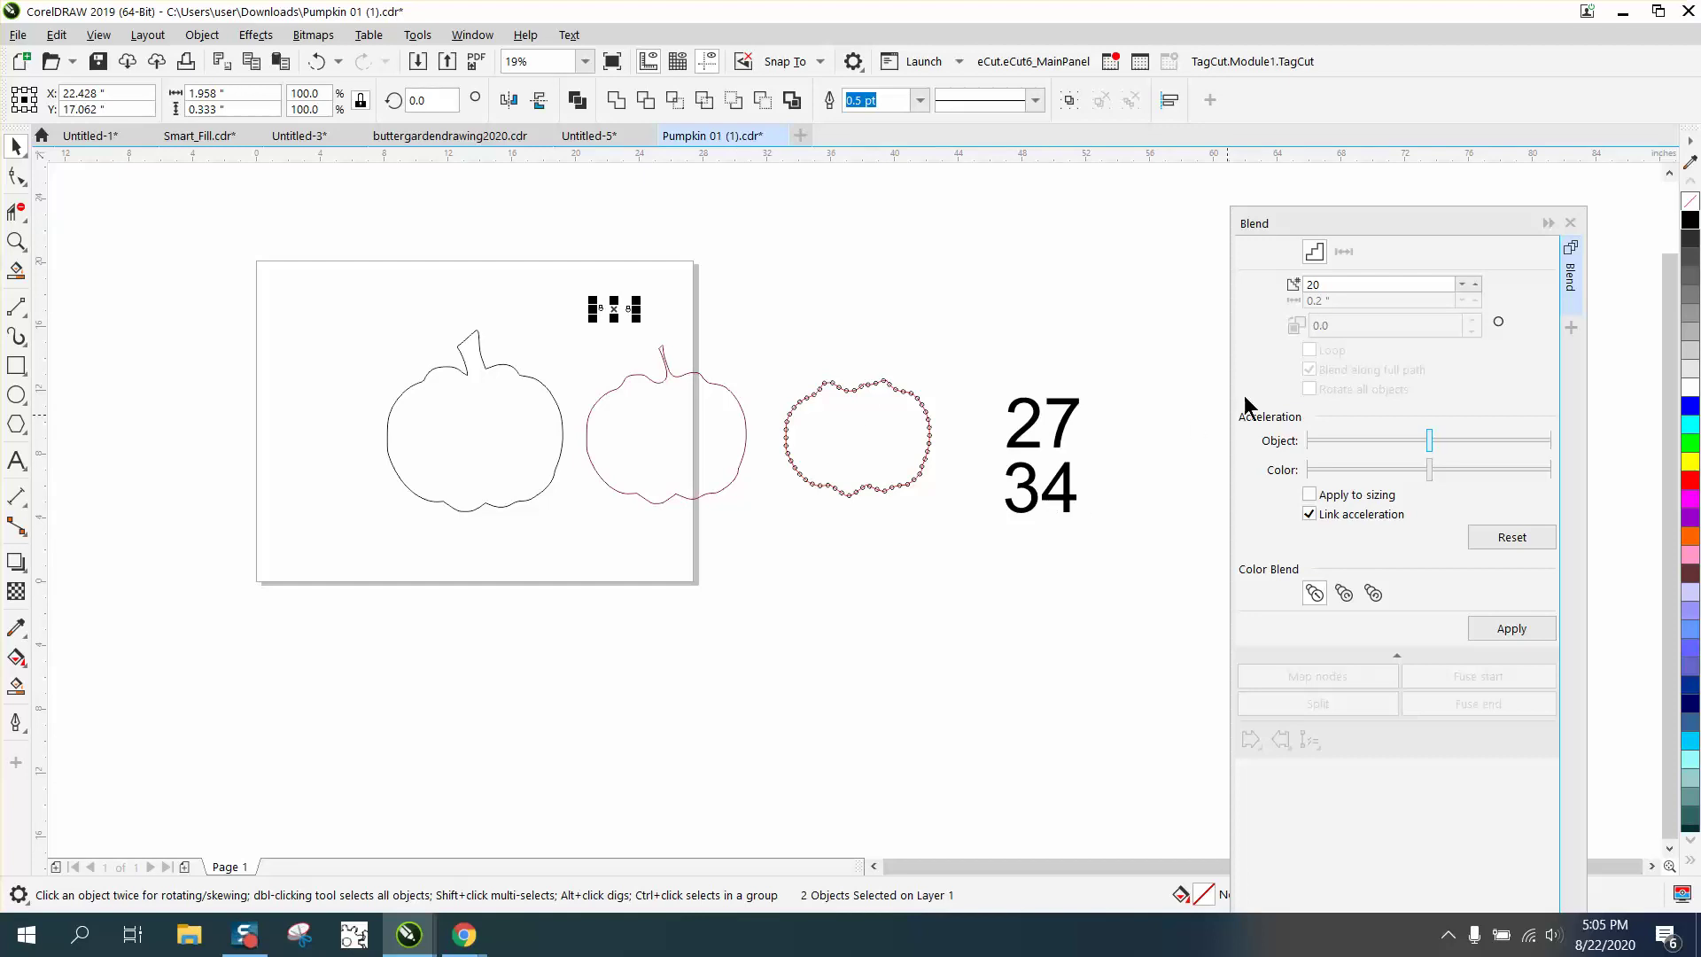
left_click_drag(1335, 289, 1273, 287)
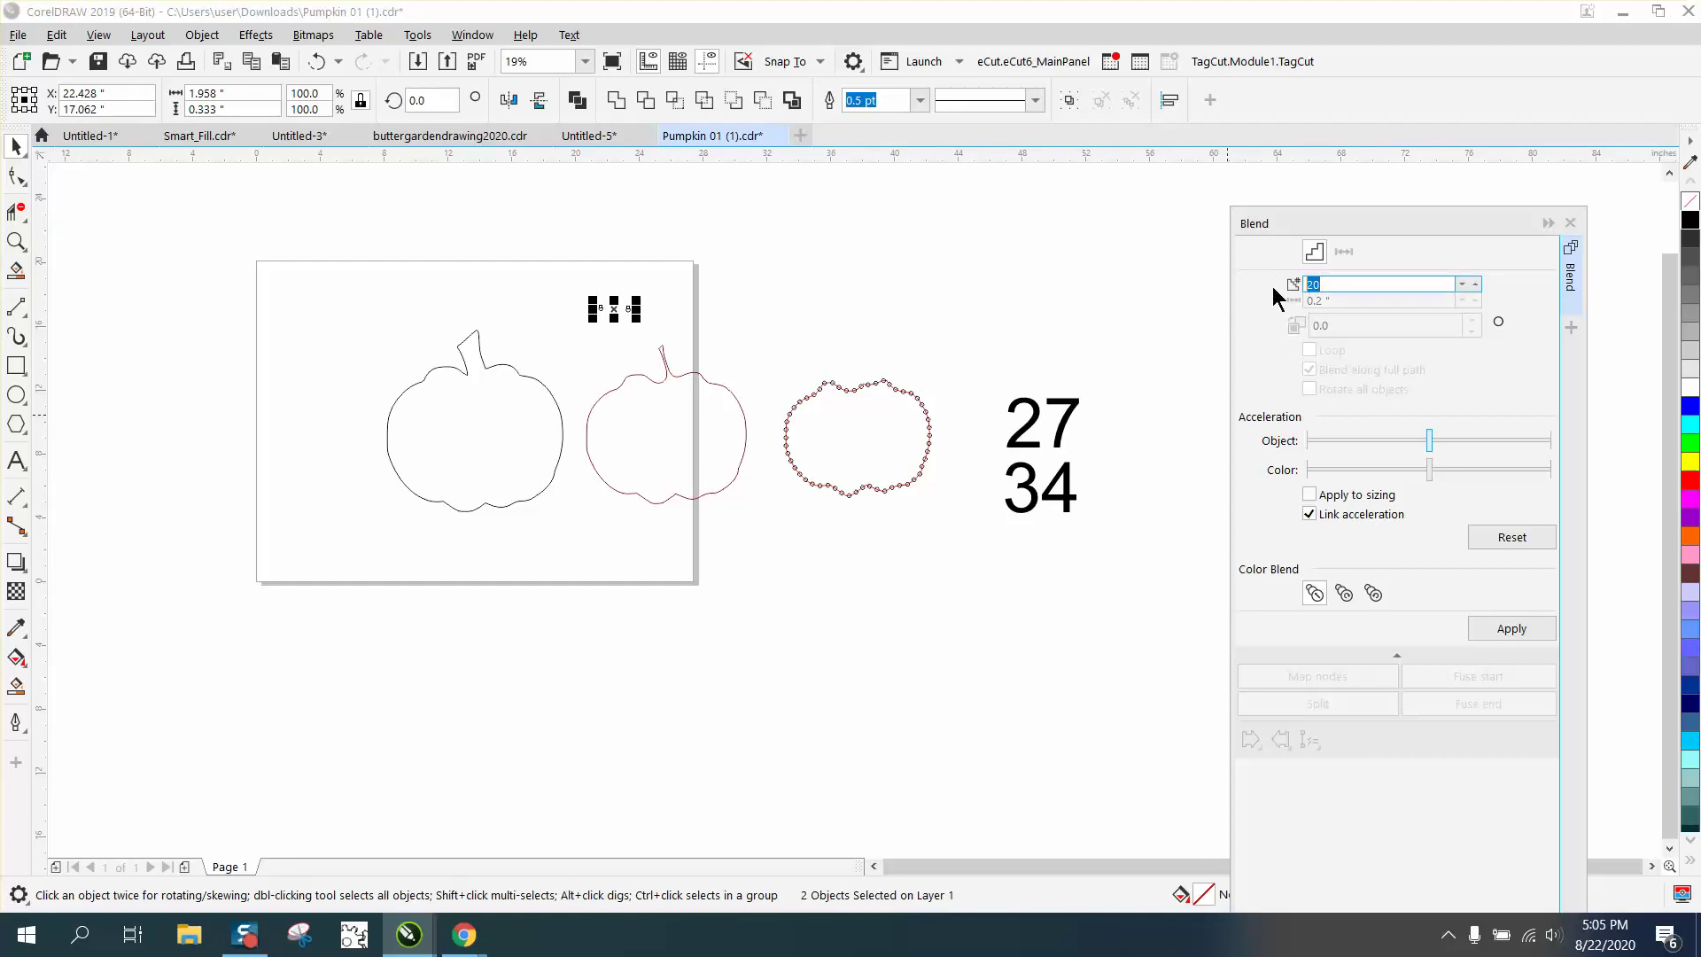
type("66")
left_click(1502, 633)
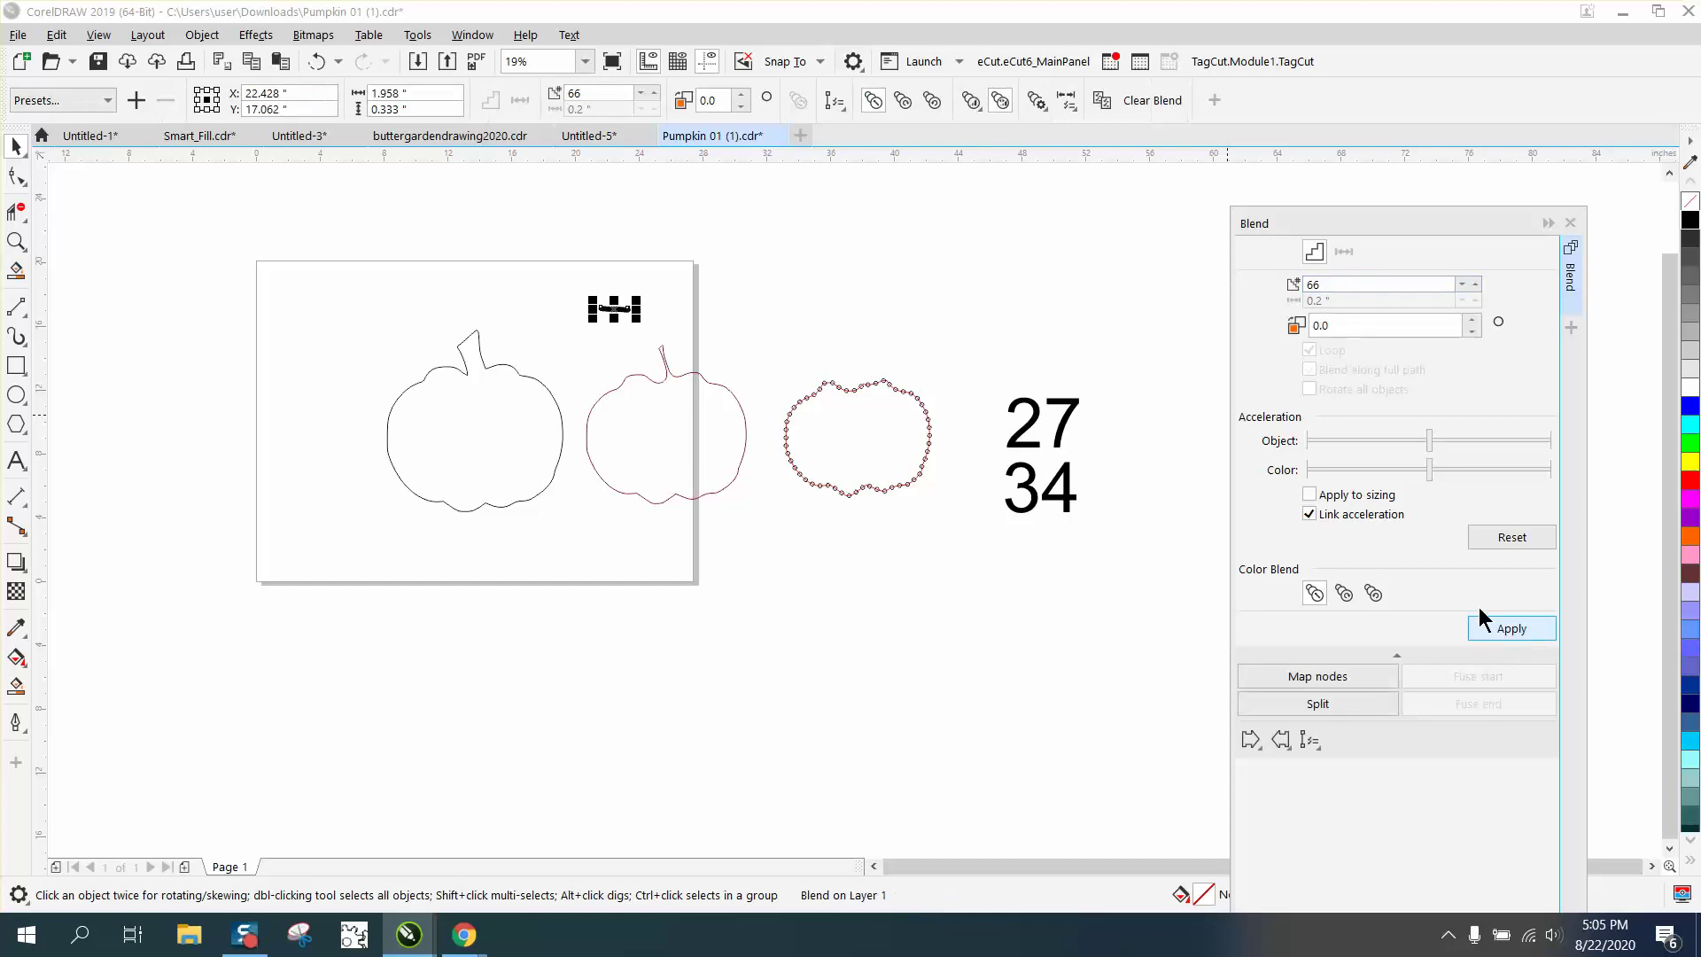
Fit the 66-step blend along the full middle pumpkin outline, including the stem.
left_click(1317, 747)
left_click(1340, 764)
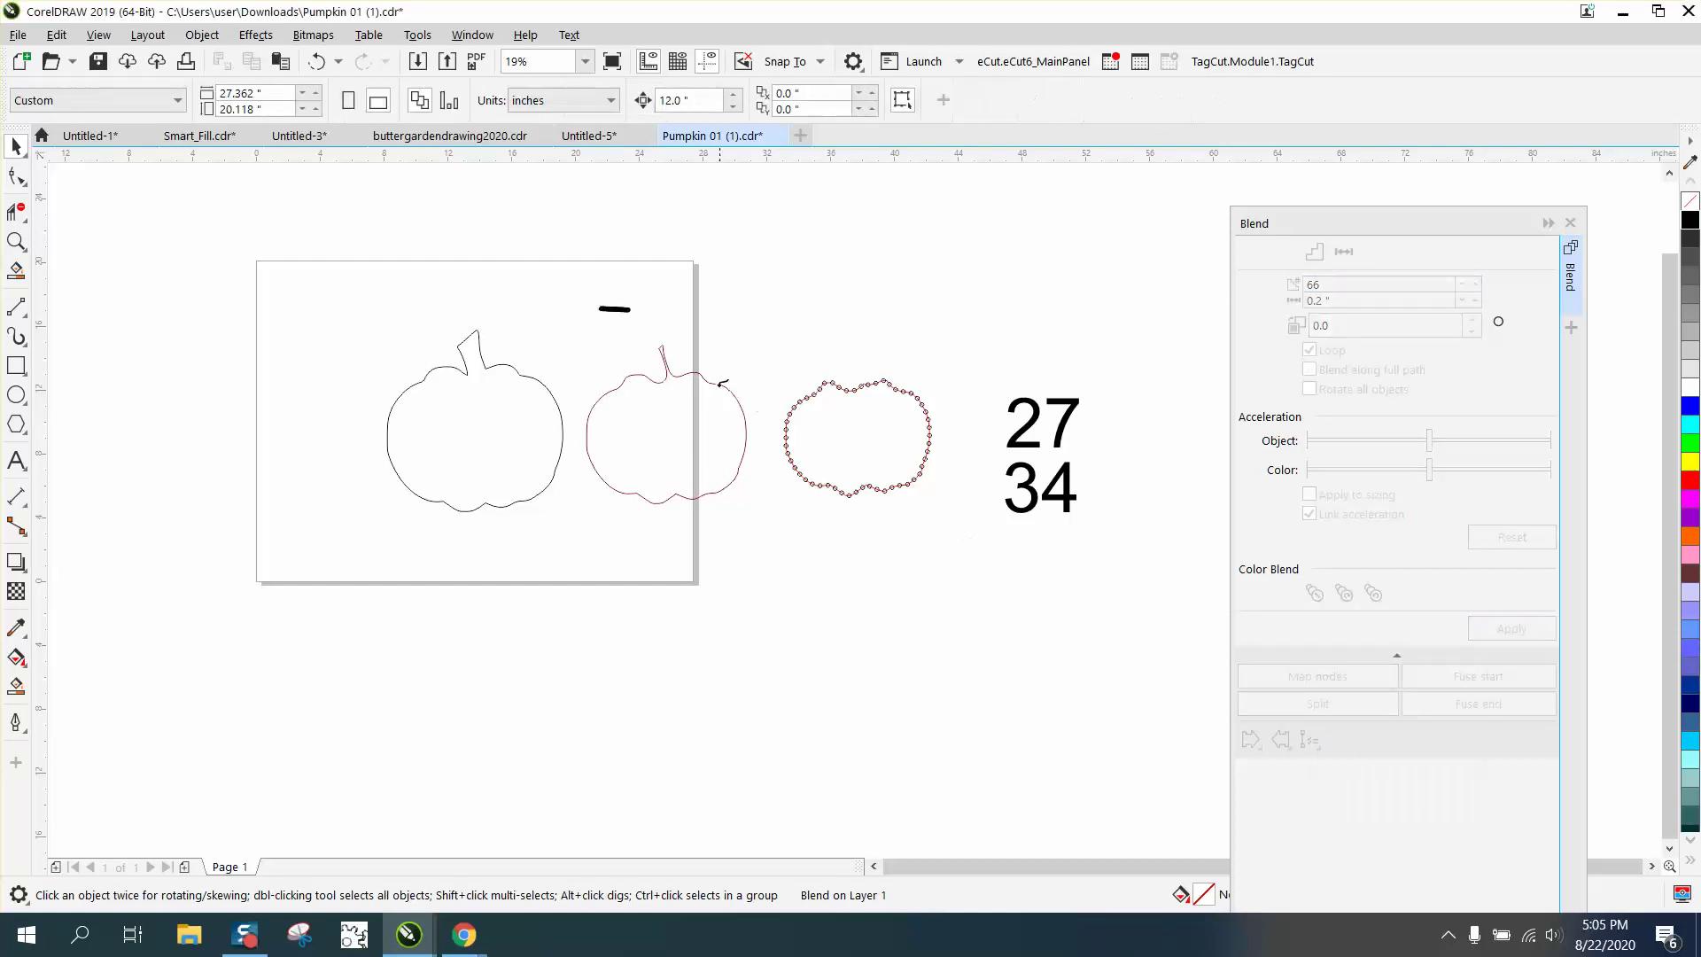
left_click(701, 370)
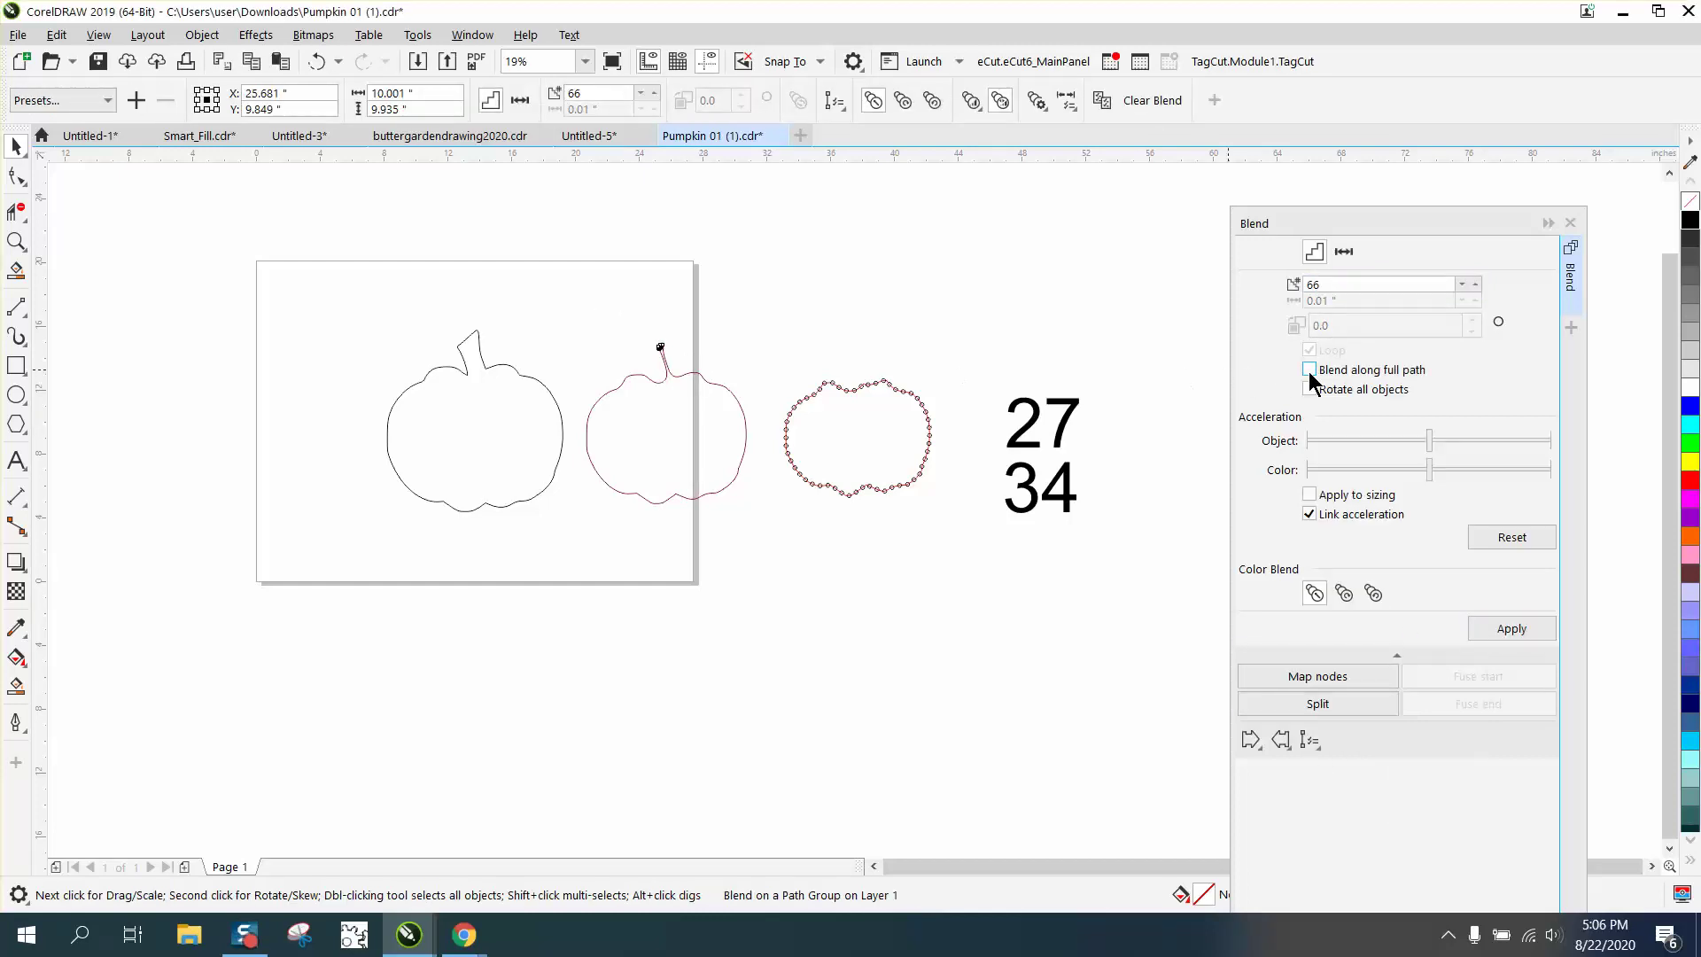
left_click(1309, 370)
left_click(1501, 629)
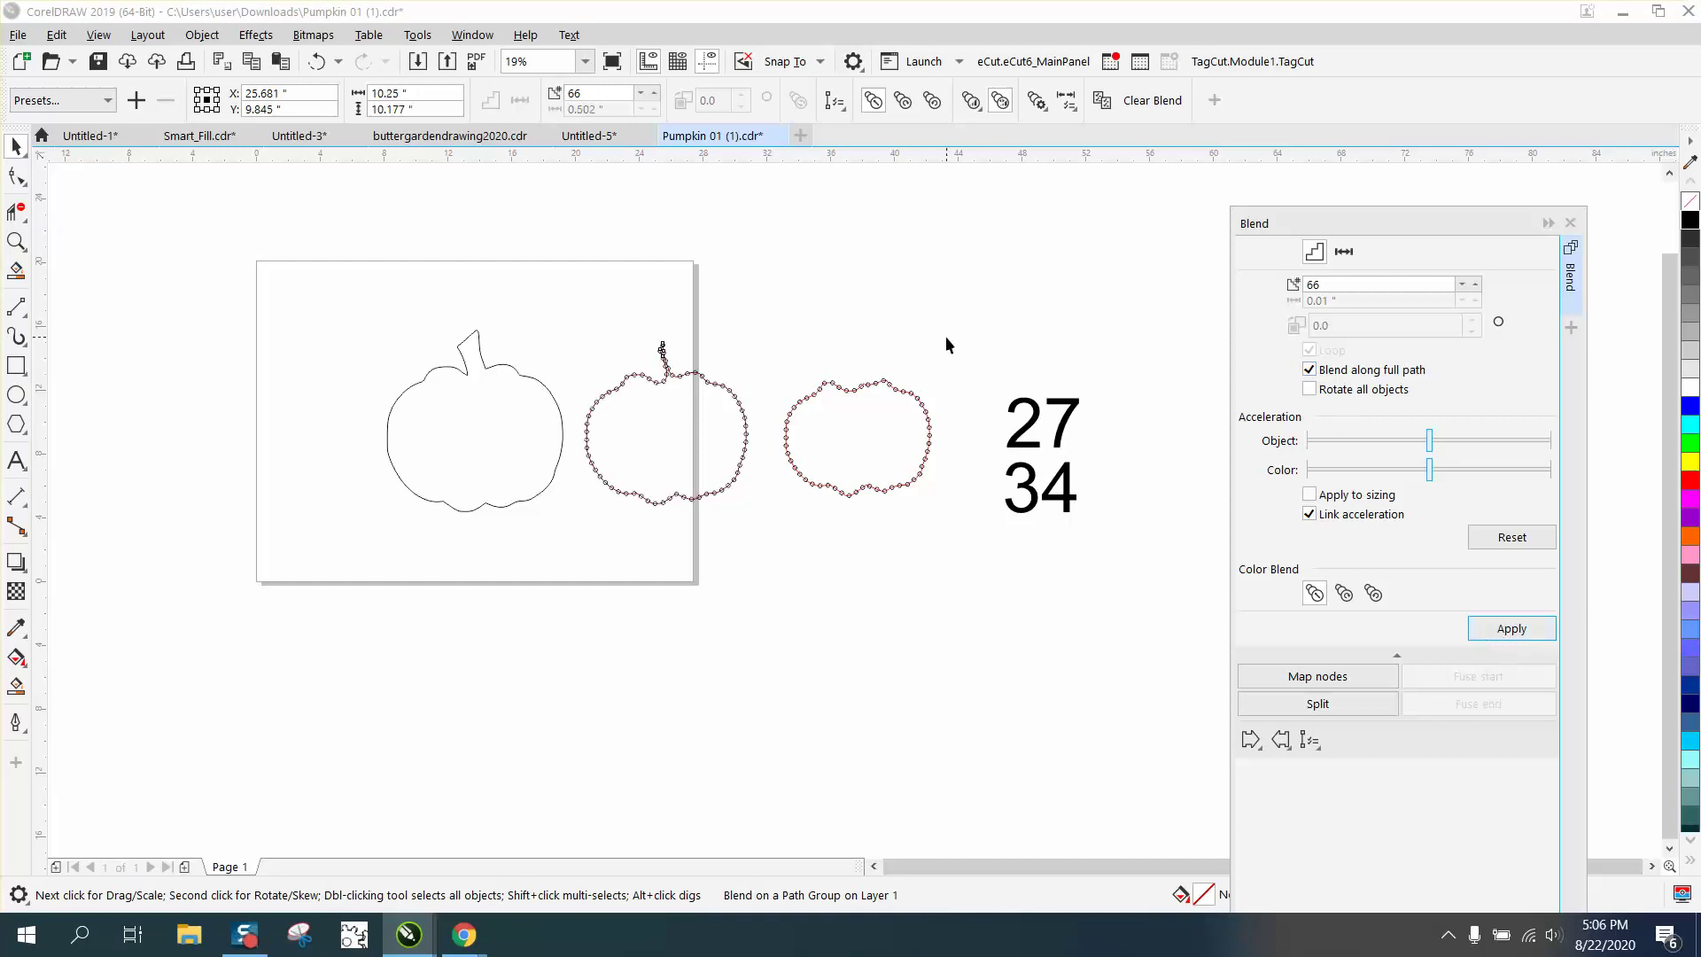
left_click(16, 241)
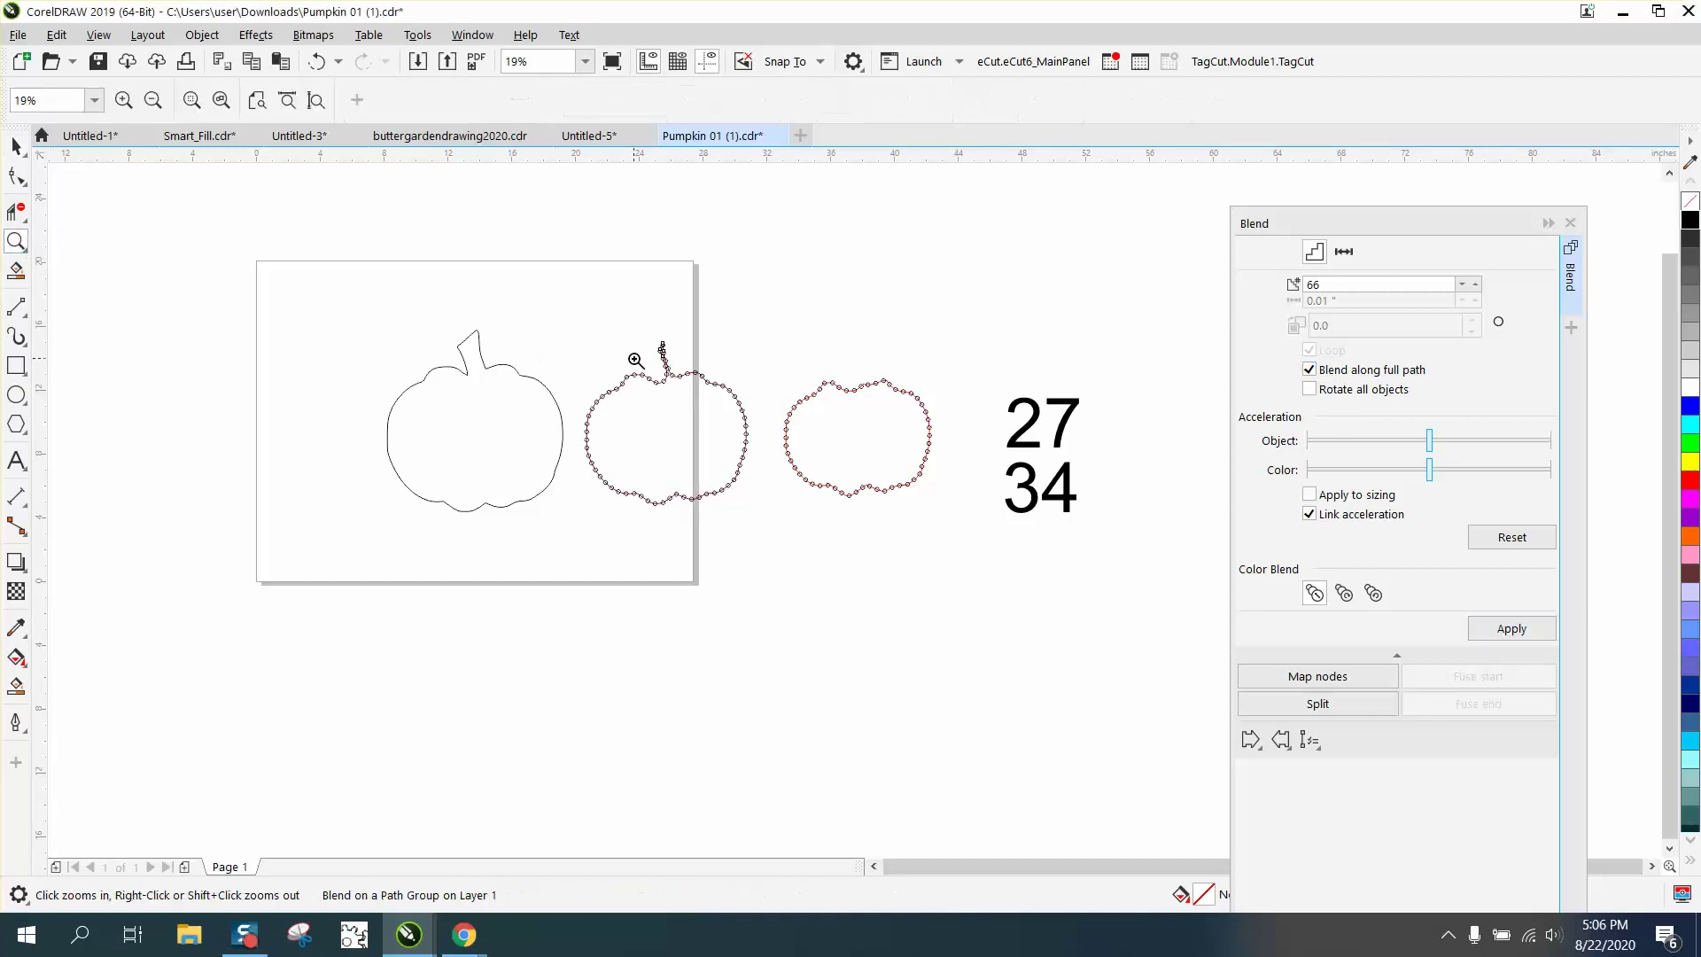
left_click(725, 381)
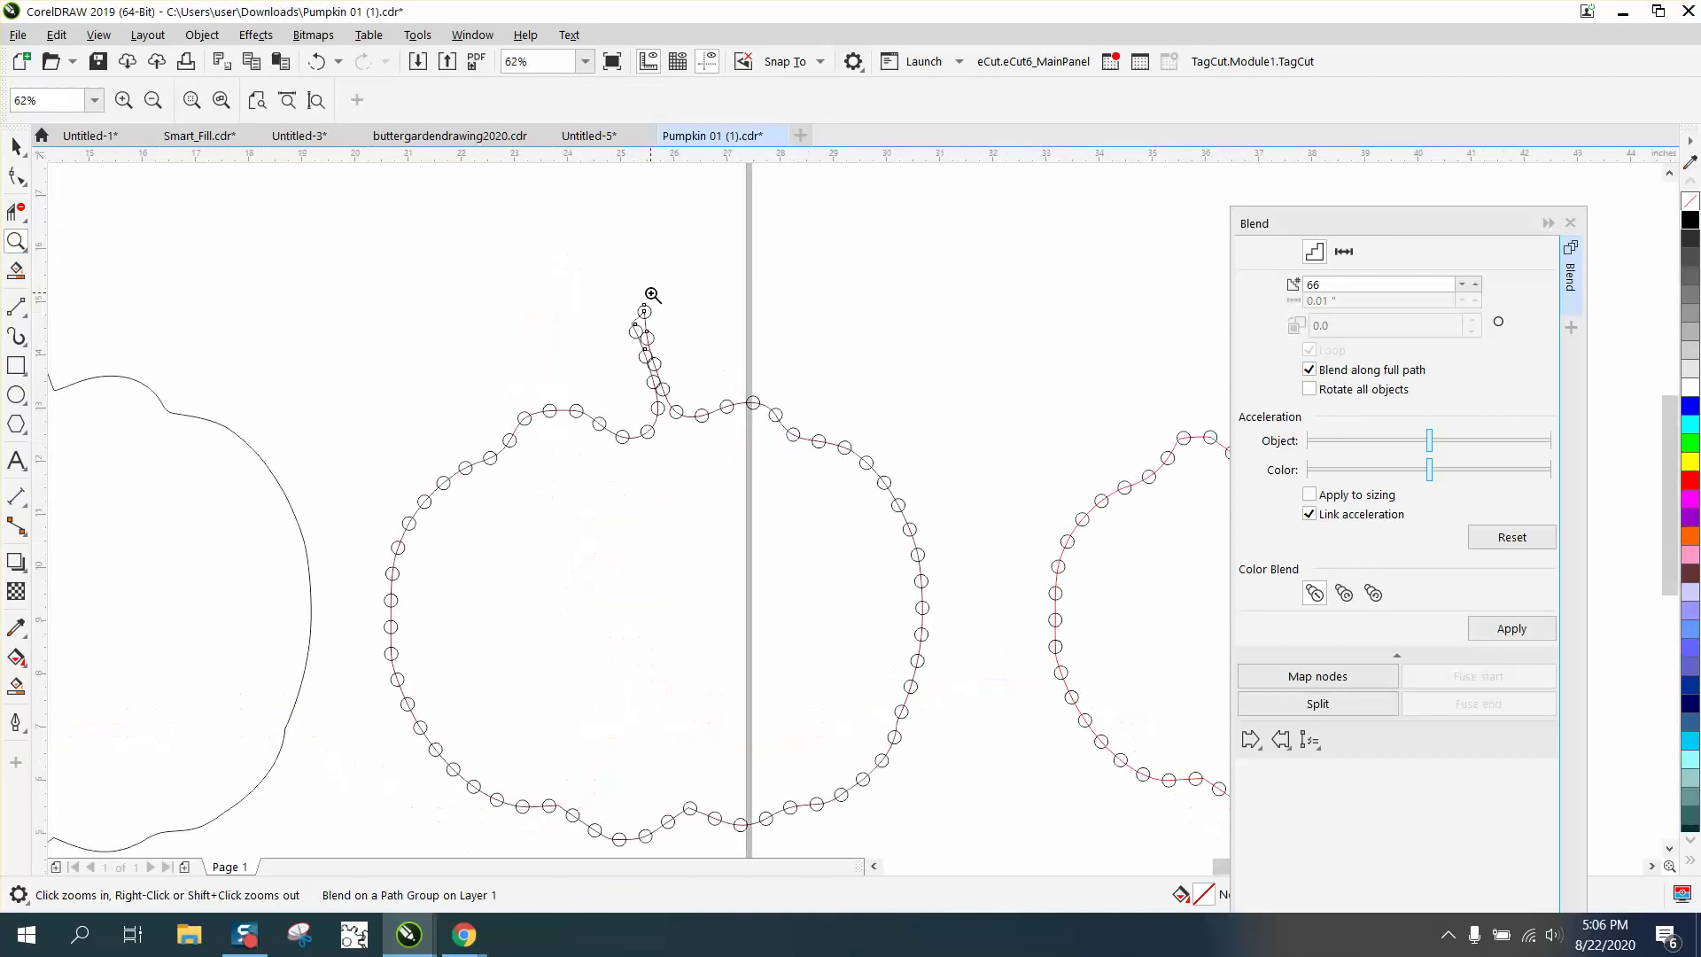
right_click(595, 288)
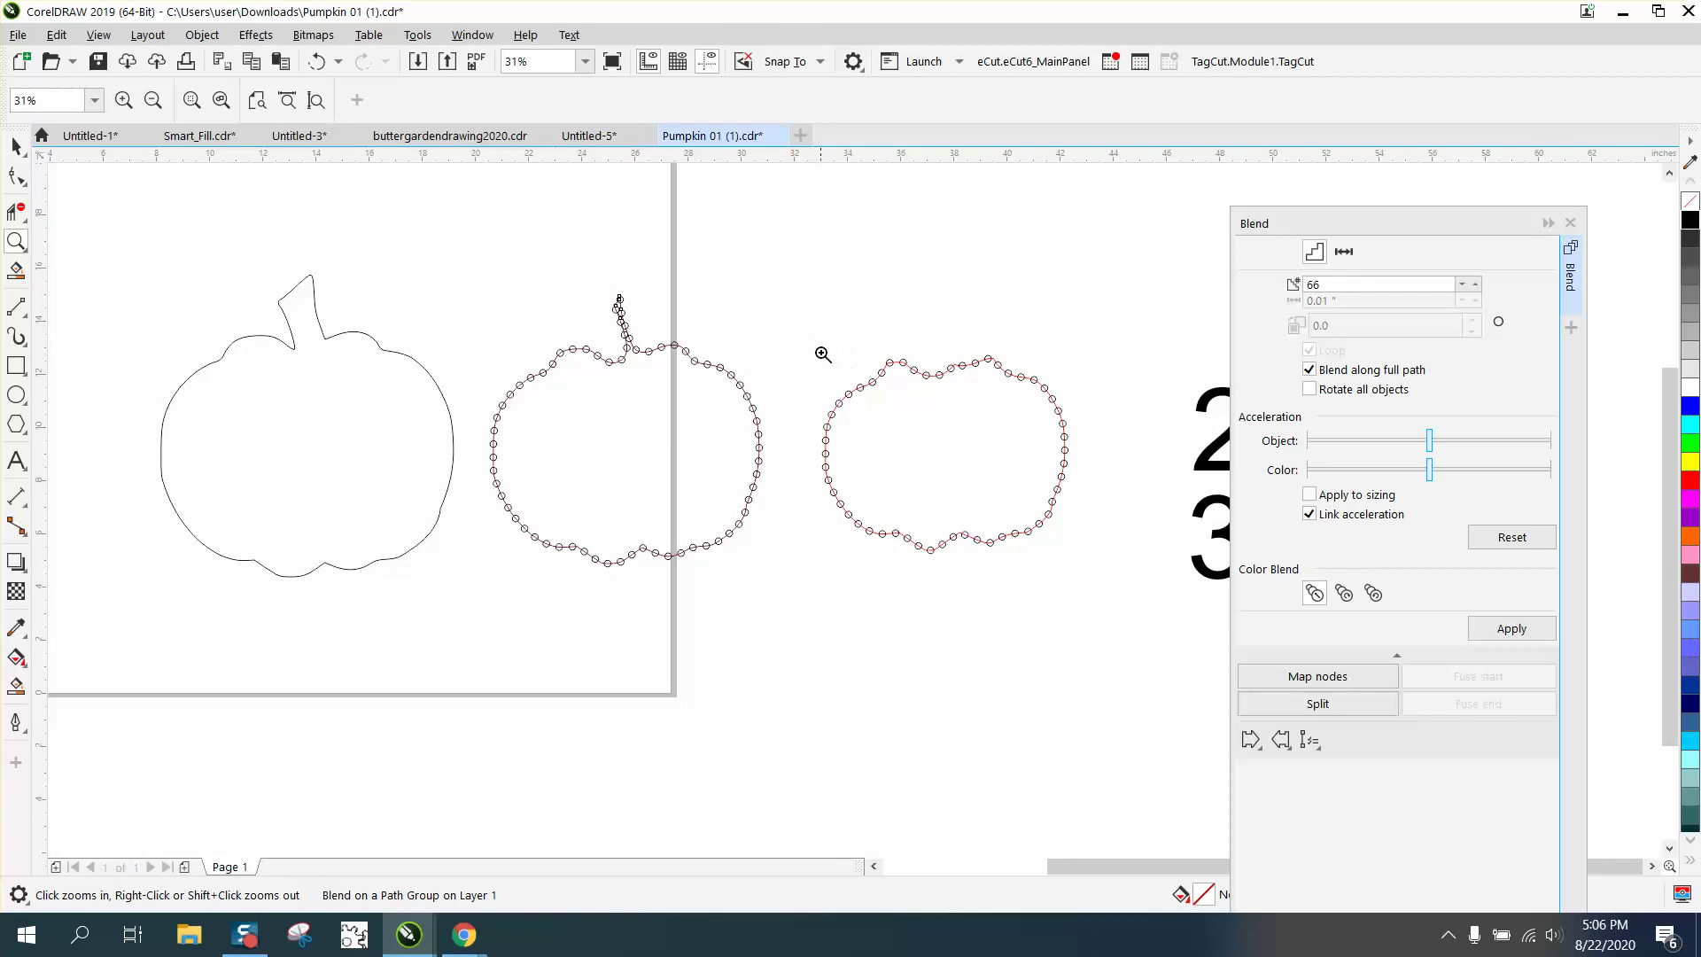
Move the middle and right dotted circle rows onto the left pumpkin outline.
left_click(16, 147)
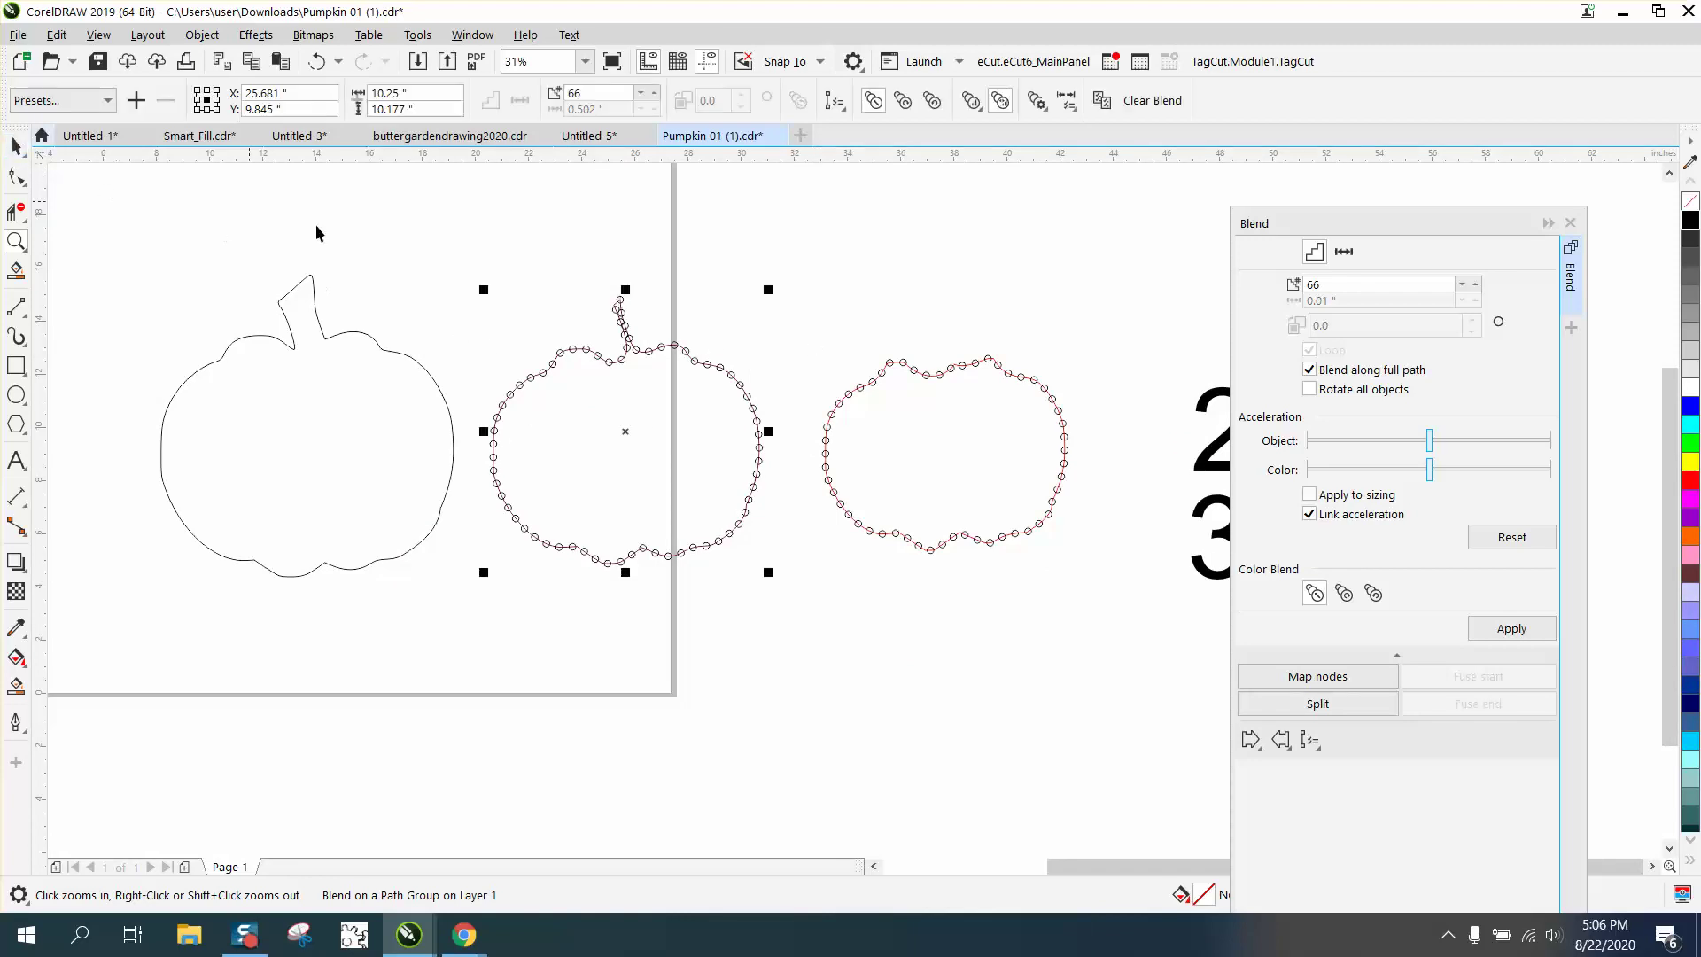
key("space")
left_click_drag(455, 239, 1118, 578)
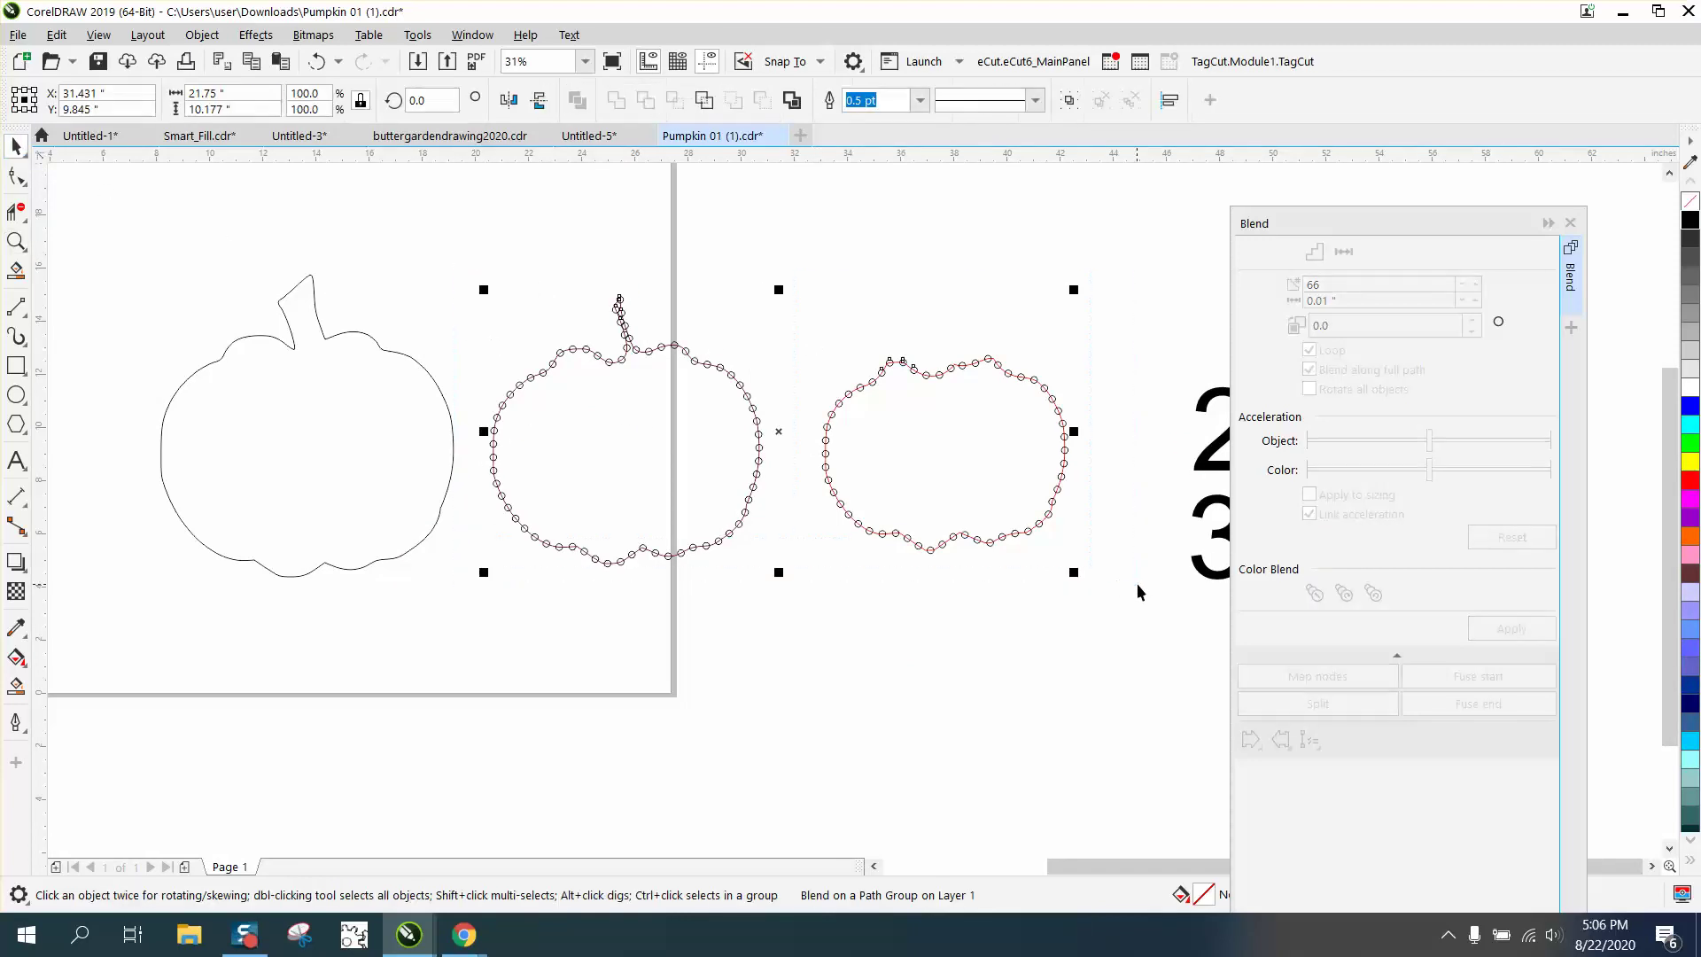
left_click(1130, 578)
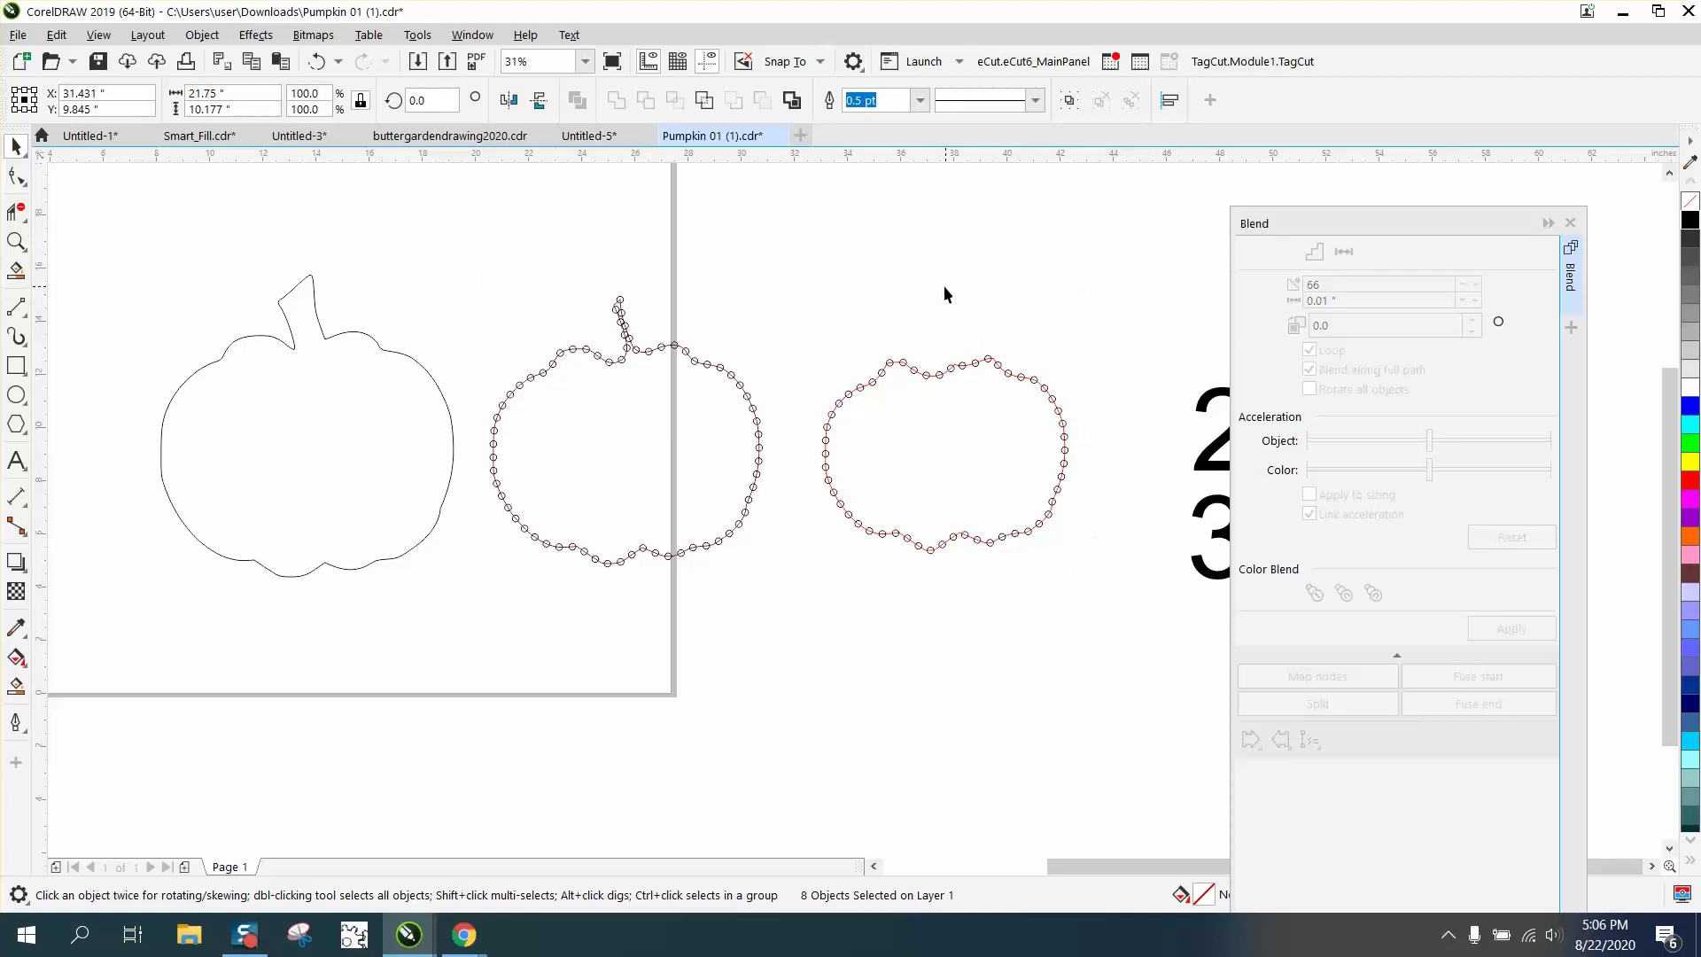
left_click(695, 454)
key("p")
left_click(942, 445)
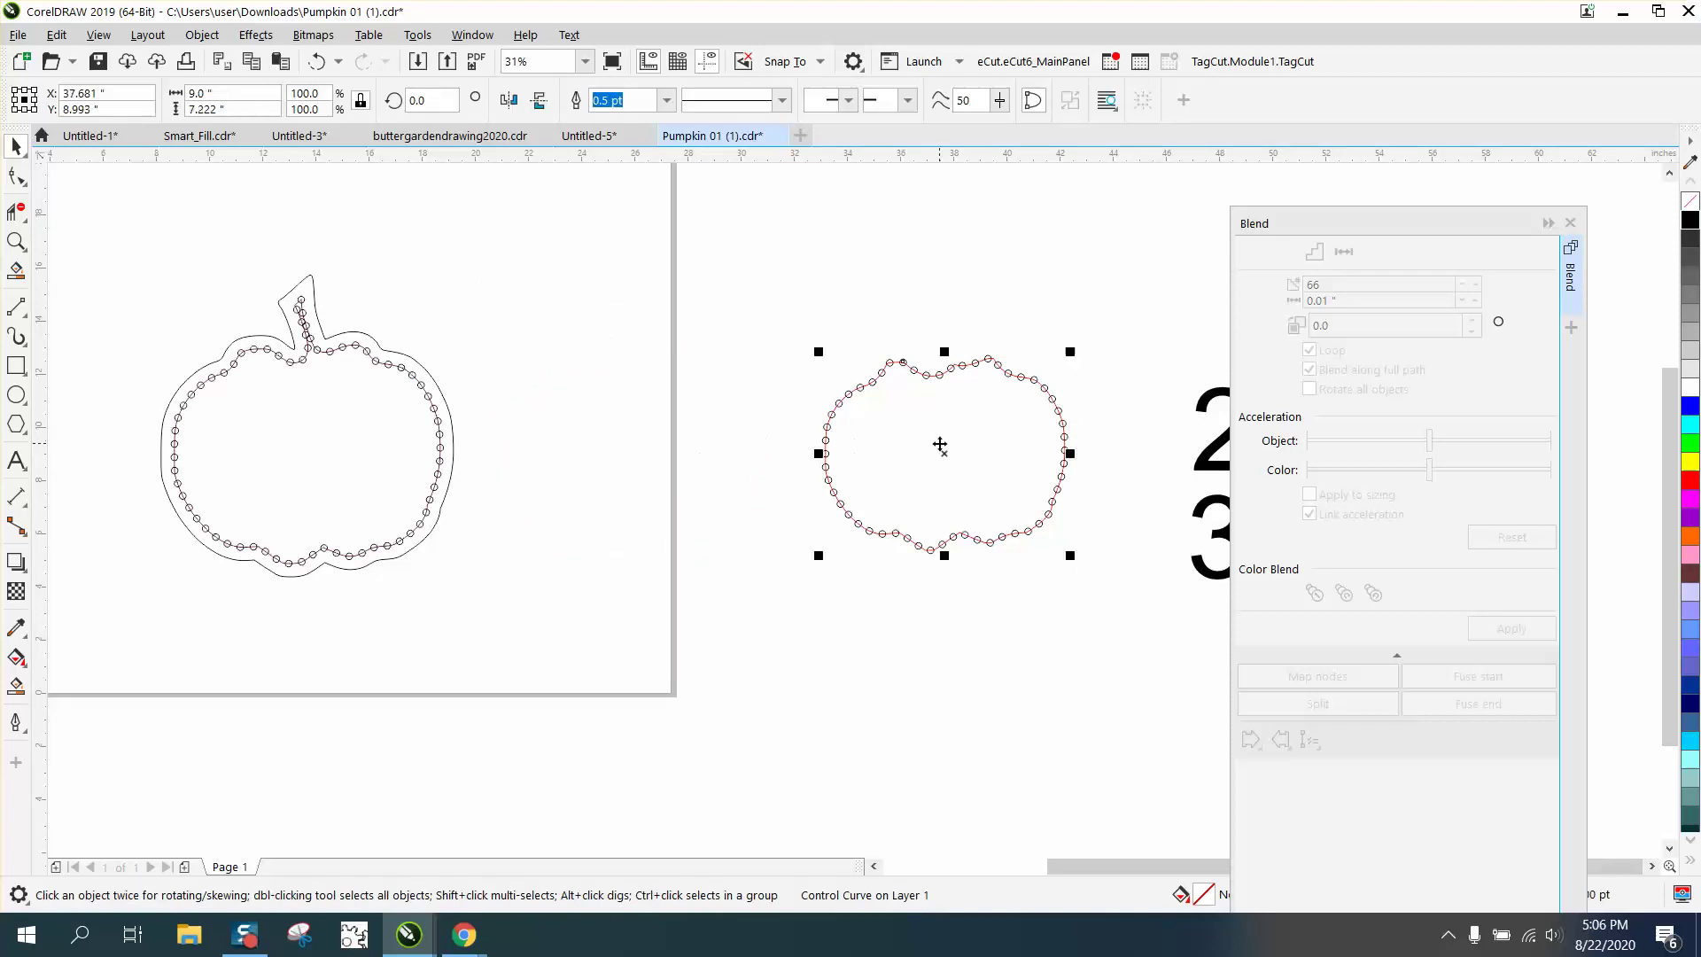
key("ctrl+r")
key("ctrl+r")
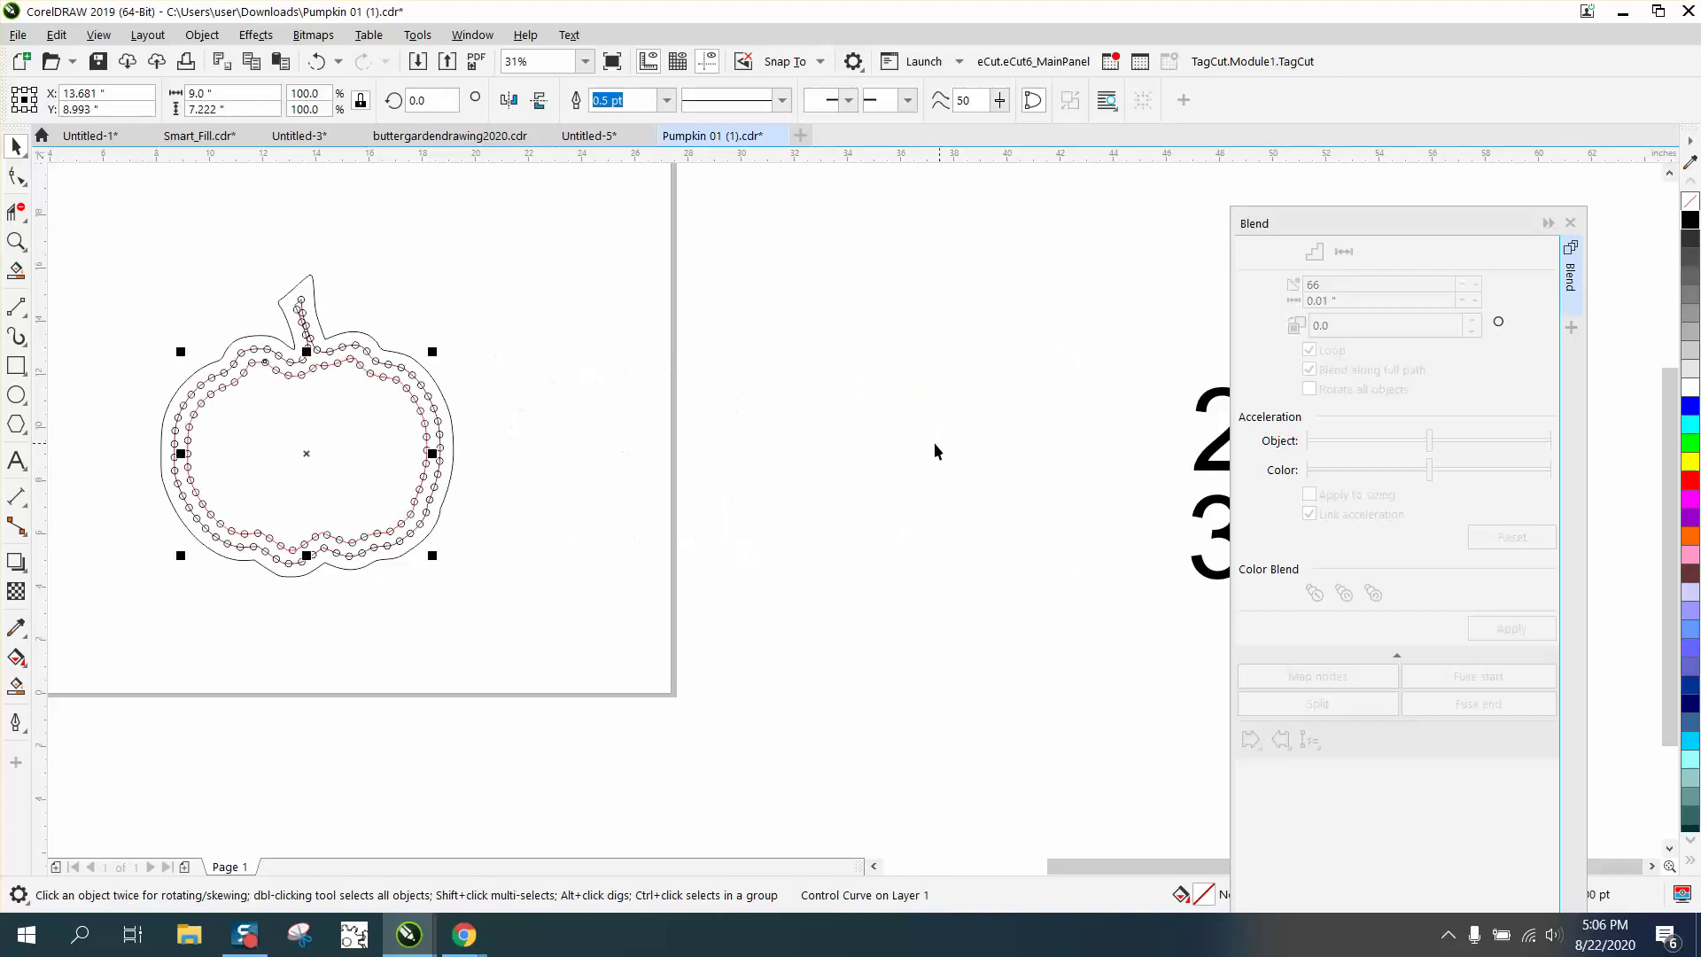
Close the Blend docker and zoom in on the pumpkin with two rows.
left_click(1570, 222)
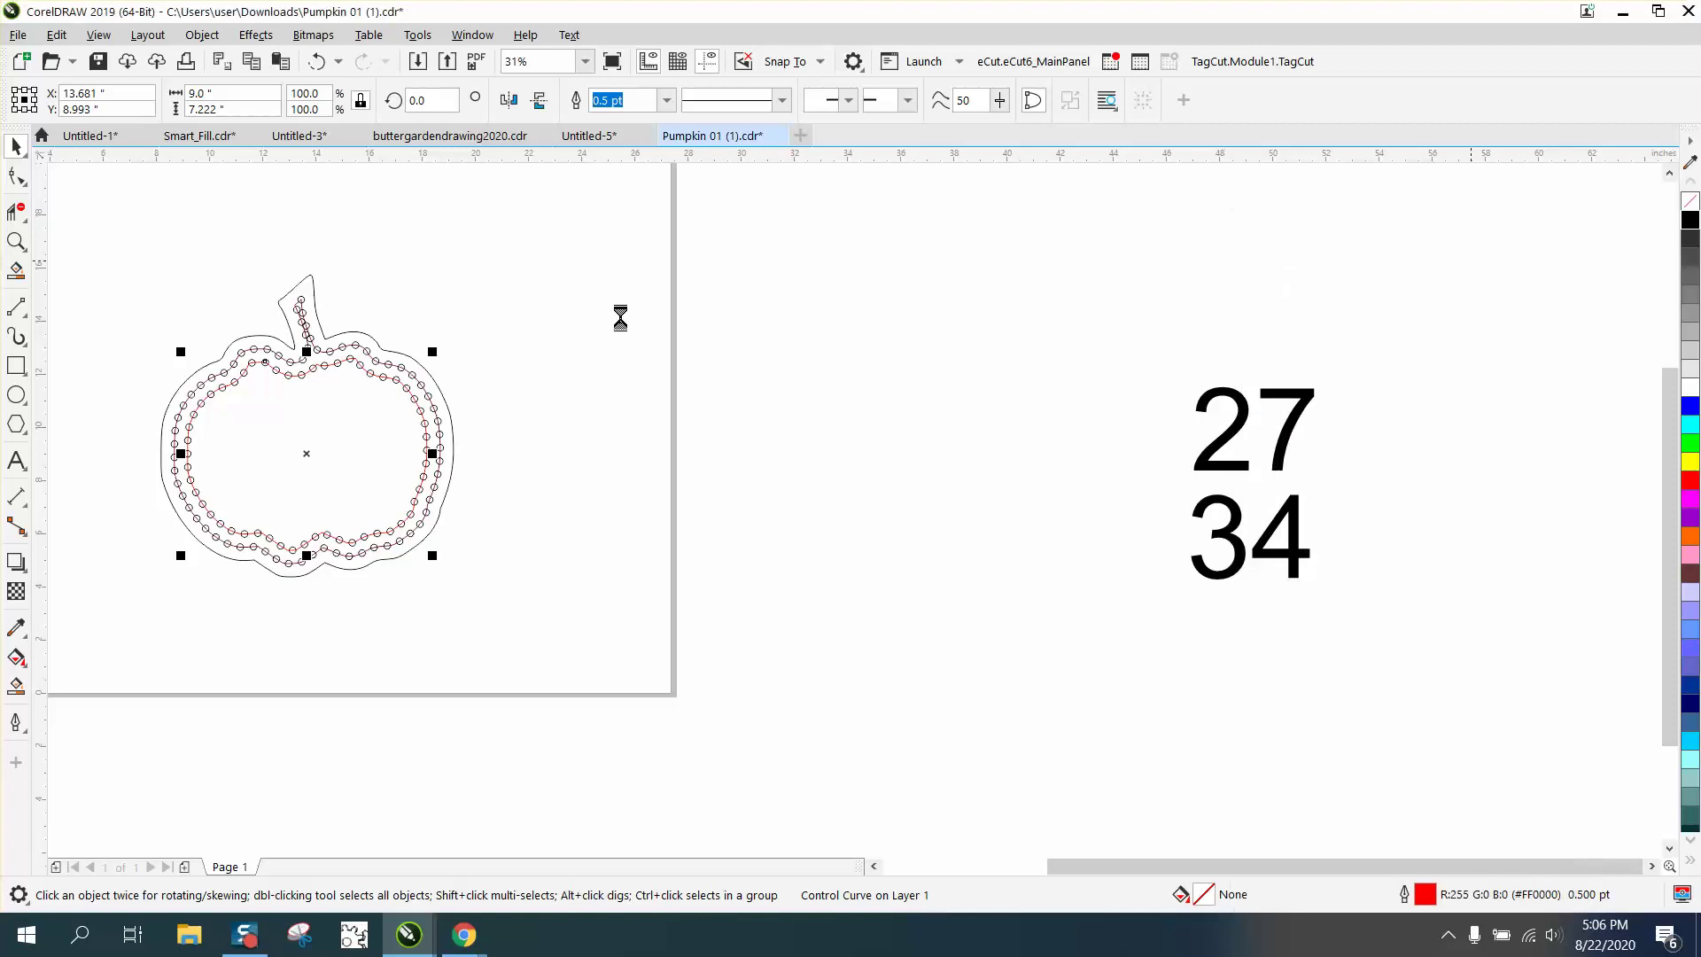
key("z")
left_click(596, 603)
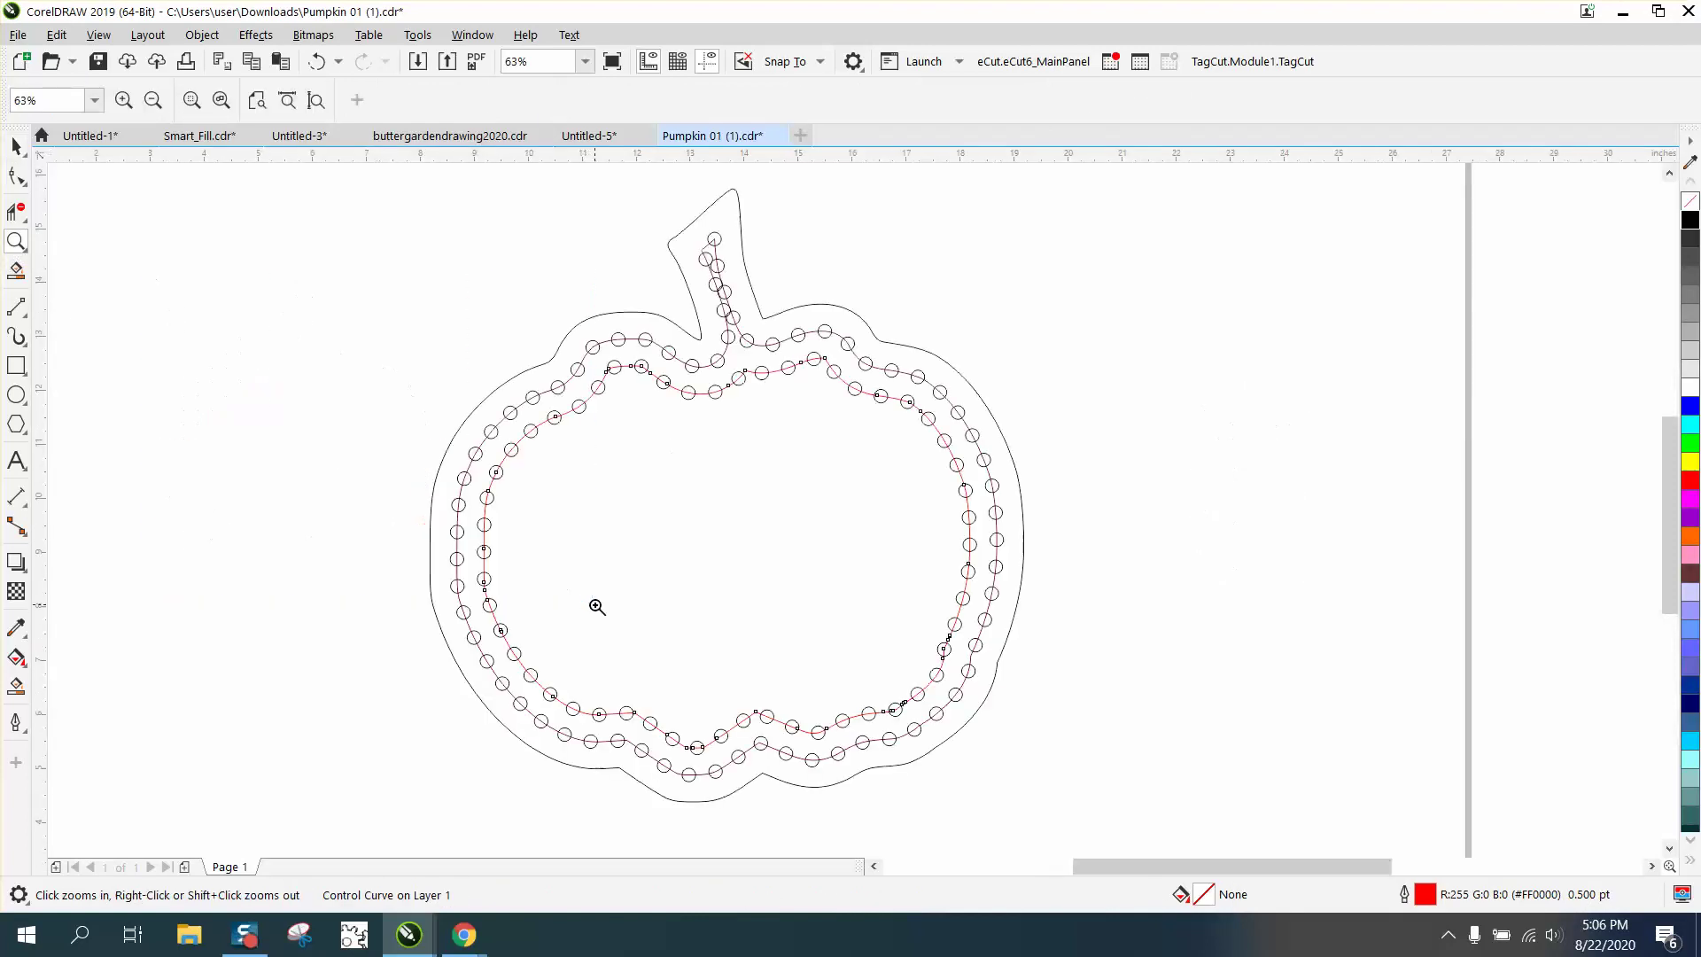
left_click(17, 149)
scroll(423, 310, "down", 2)
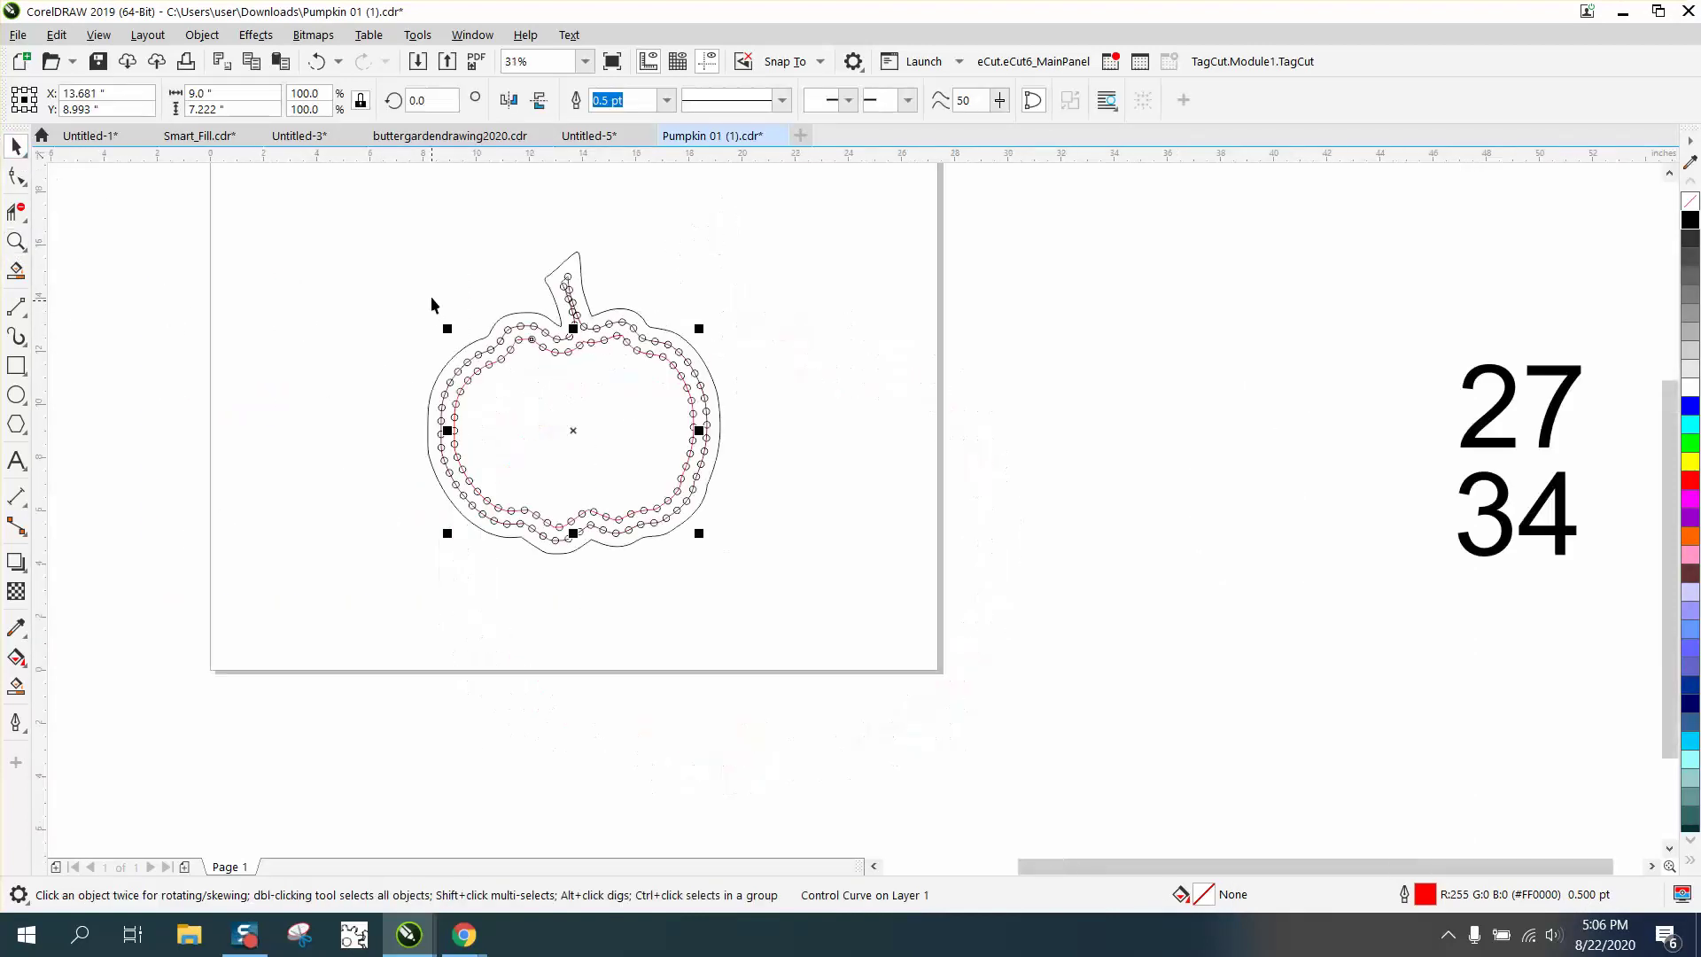
Break apart the blends on all the pumpkin objects with Object > Break Apart.
left_click_drag(879, 576, 891, 599)
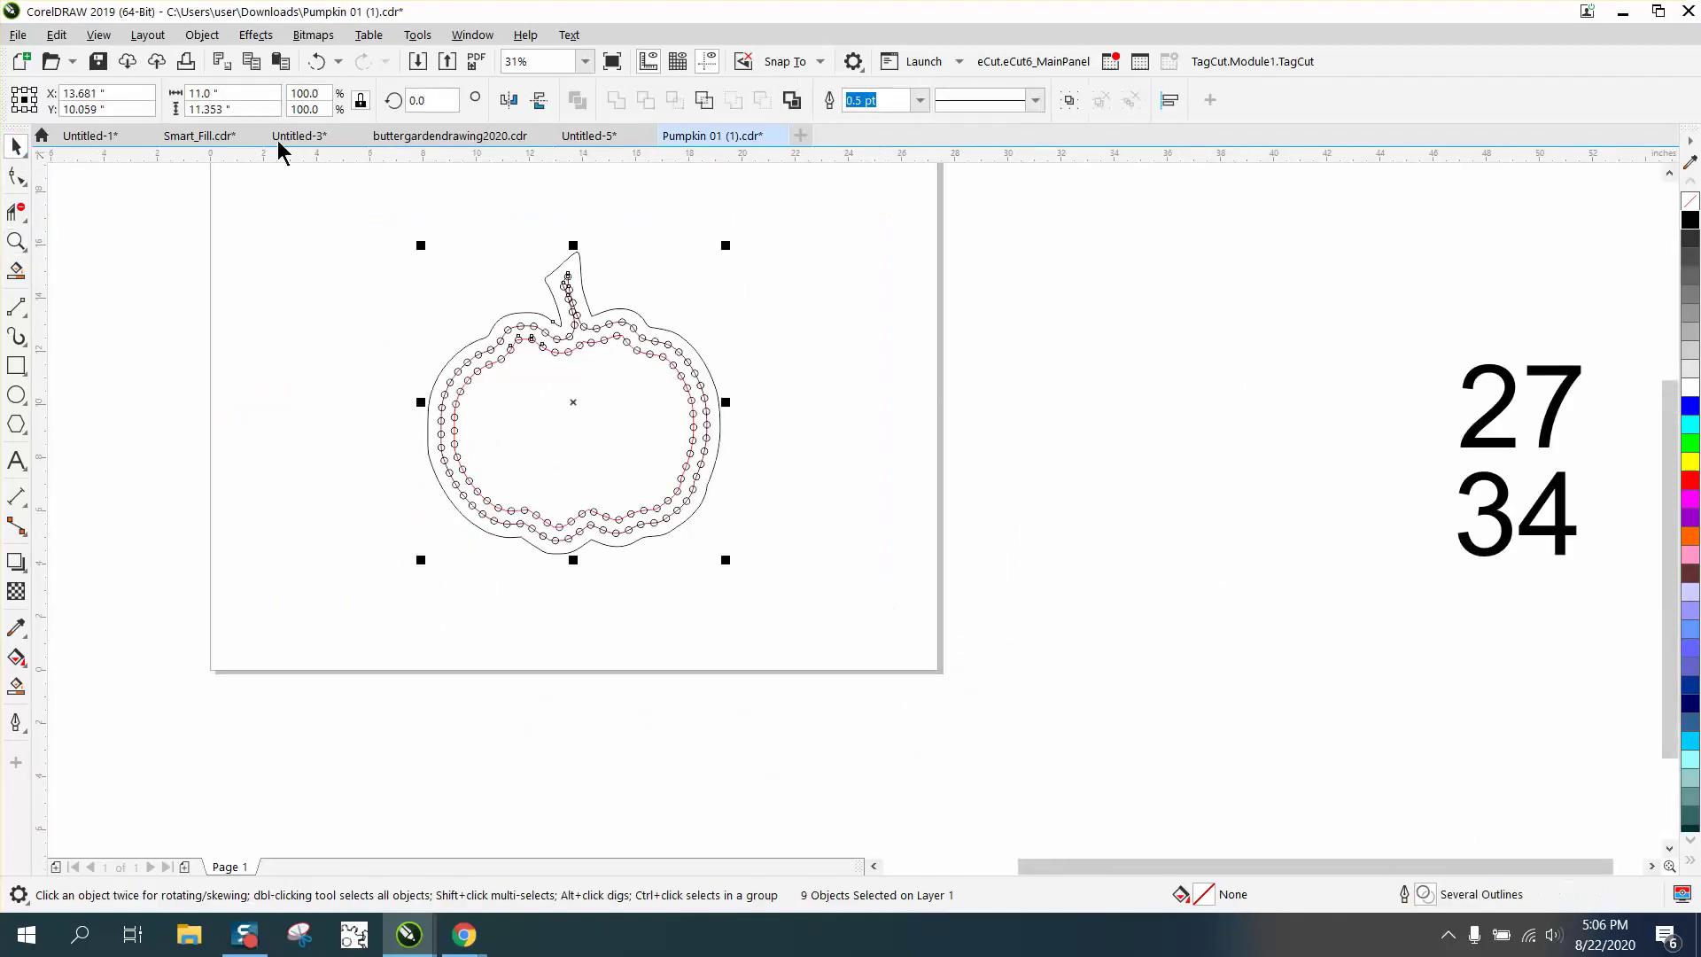
left_click(206, 37)
left_click(300, 511)
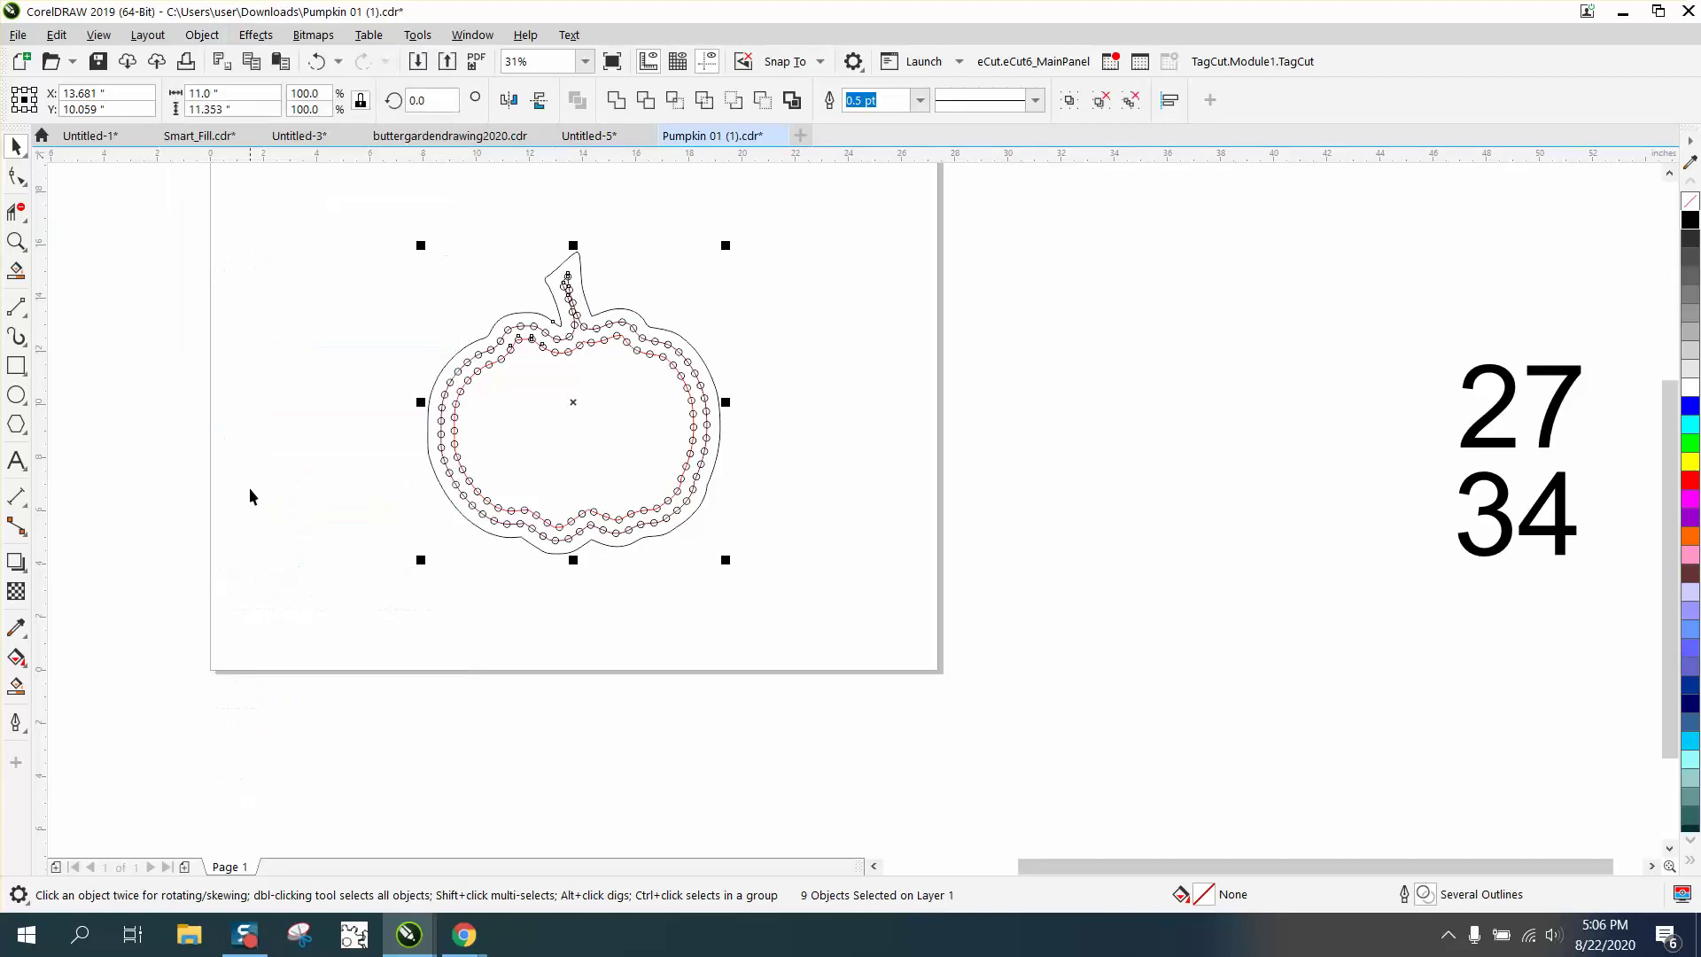
left_click(251, 490)
Delete the outer and inner red guide curves, leaving only the circle rows.
left_click(16, 241)
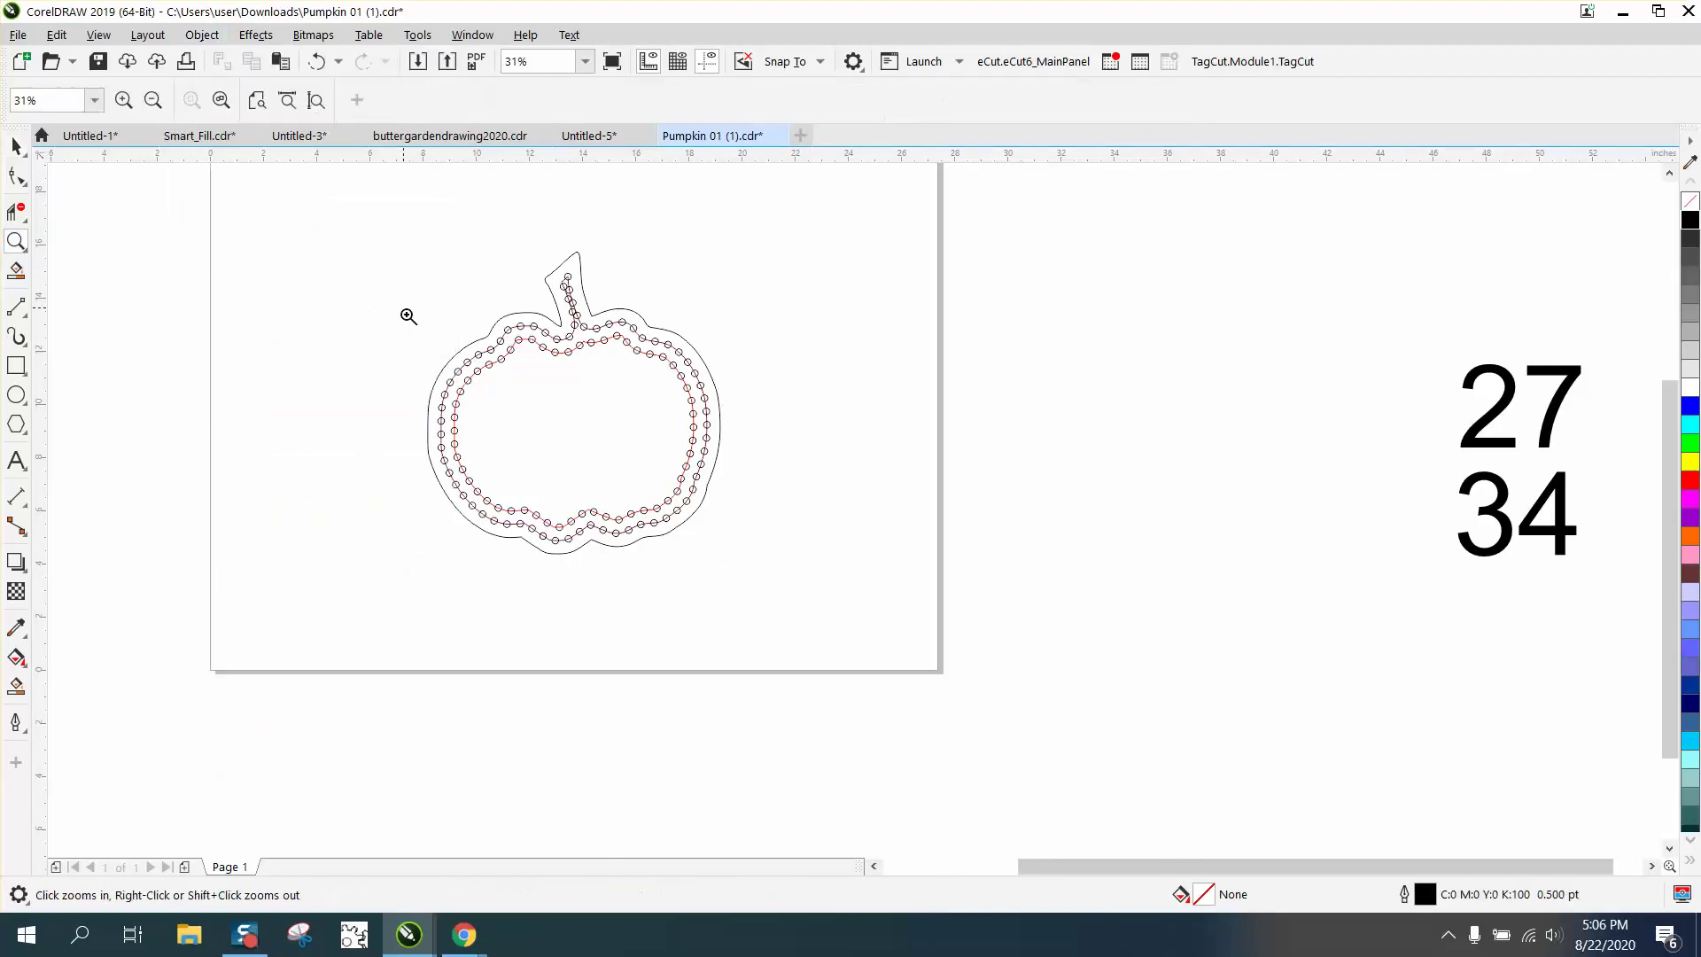
left_click_drag(406, 315, 819, 527)
left_click(15, 144)
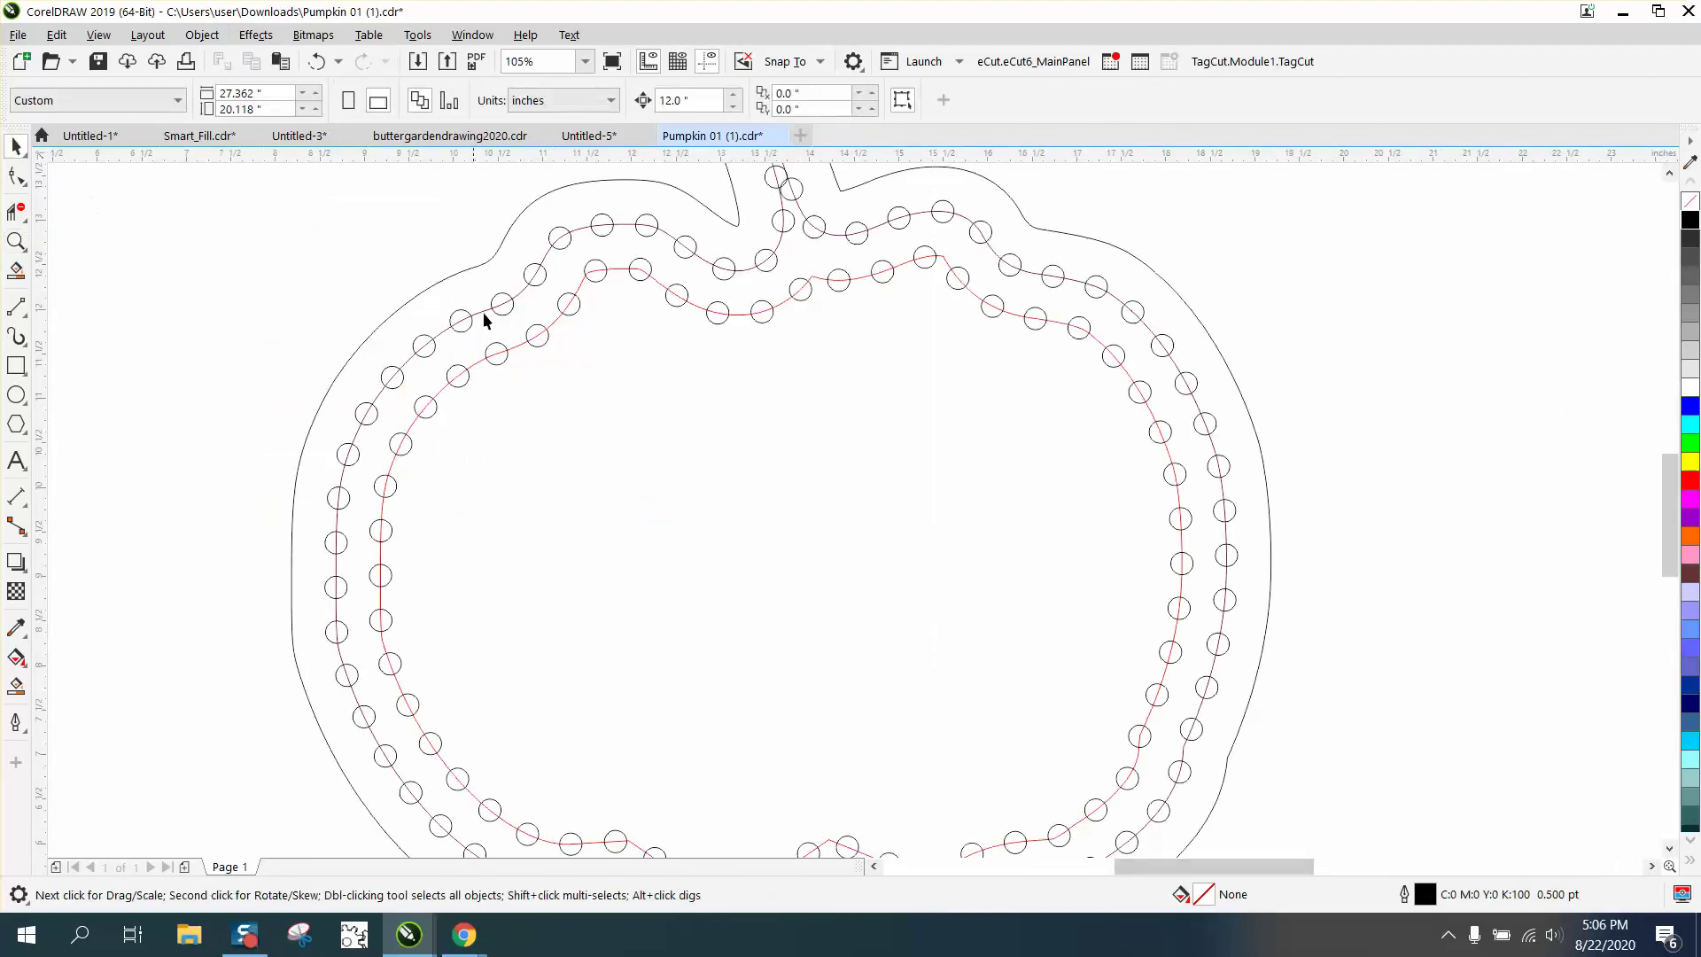
left_click(441, 333)
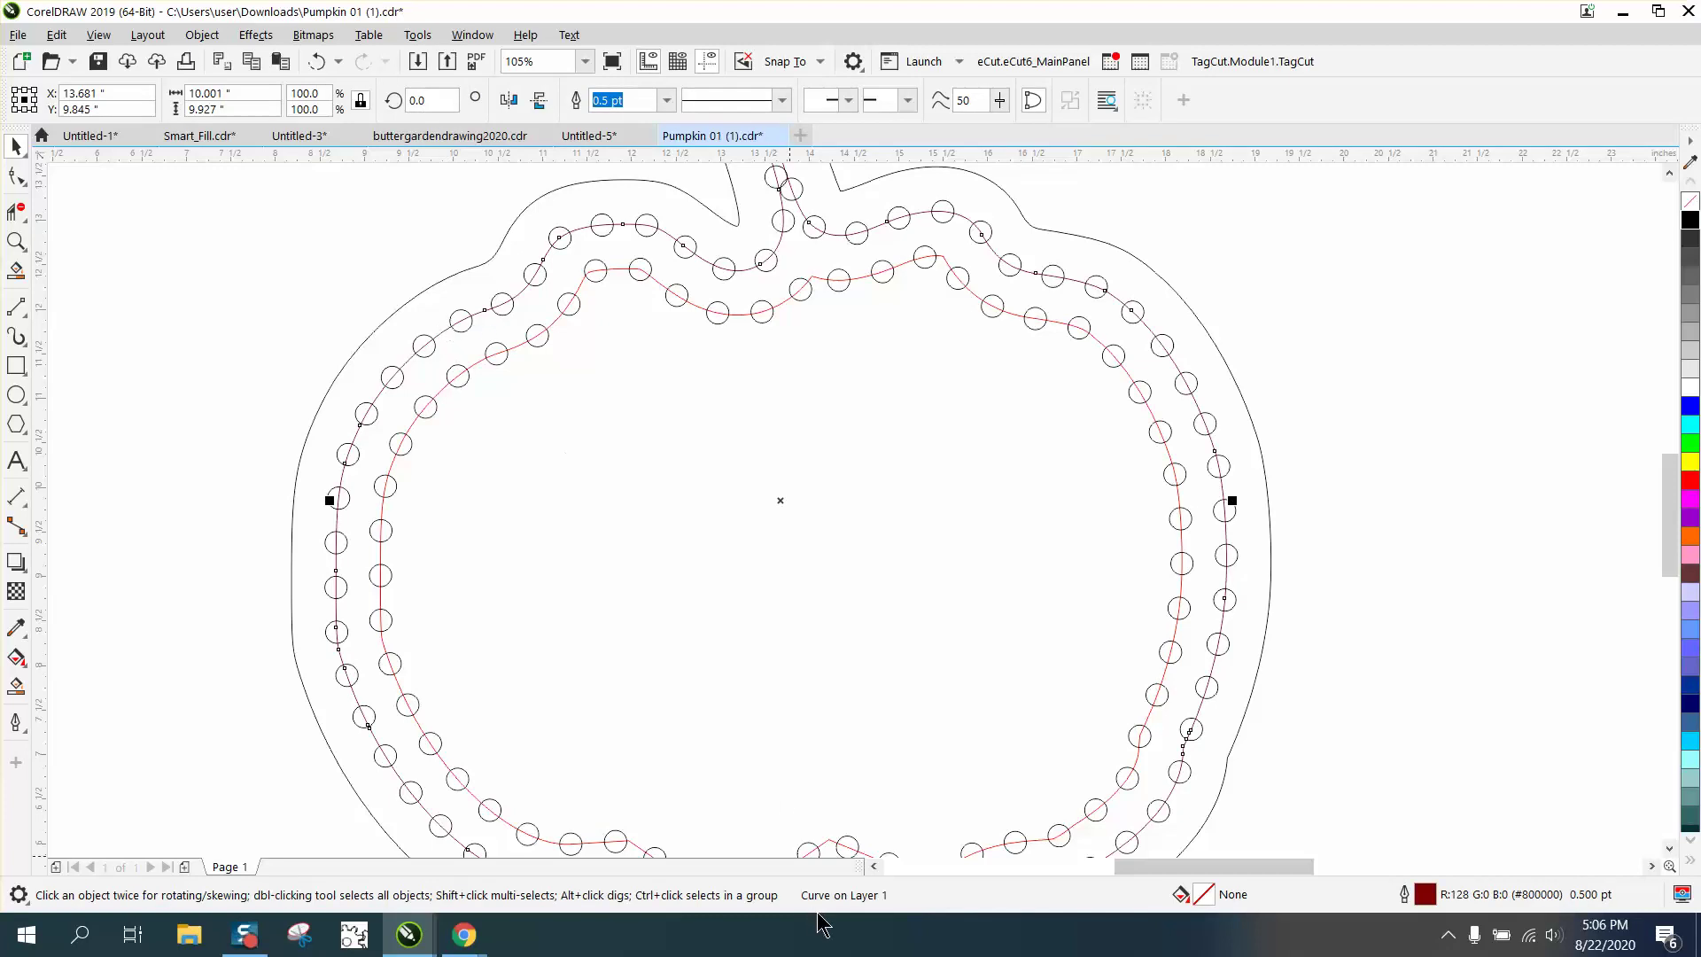
key("Delete")
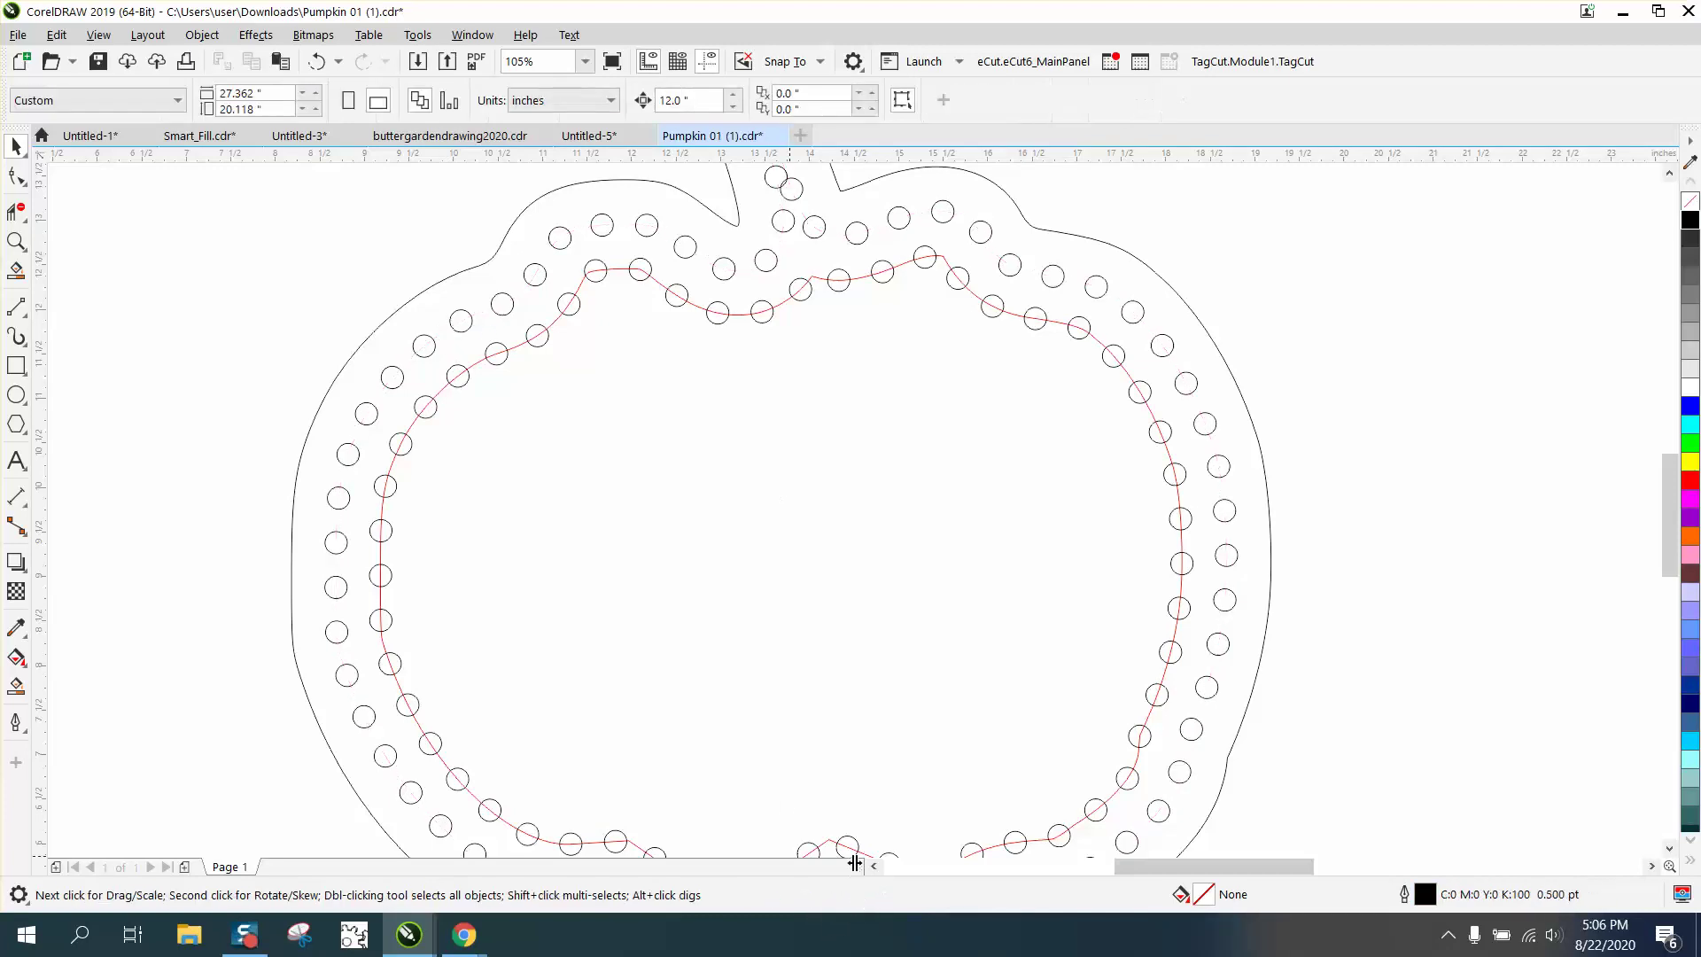
left_click(399, 458)
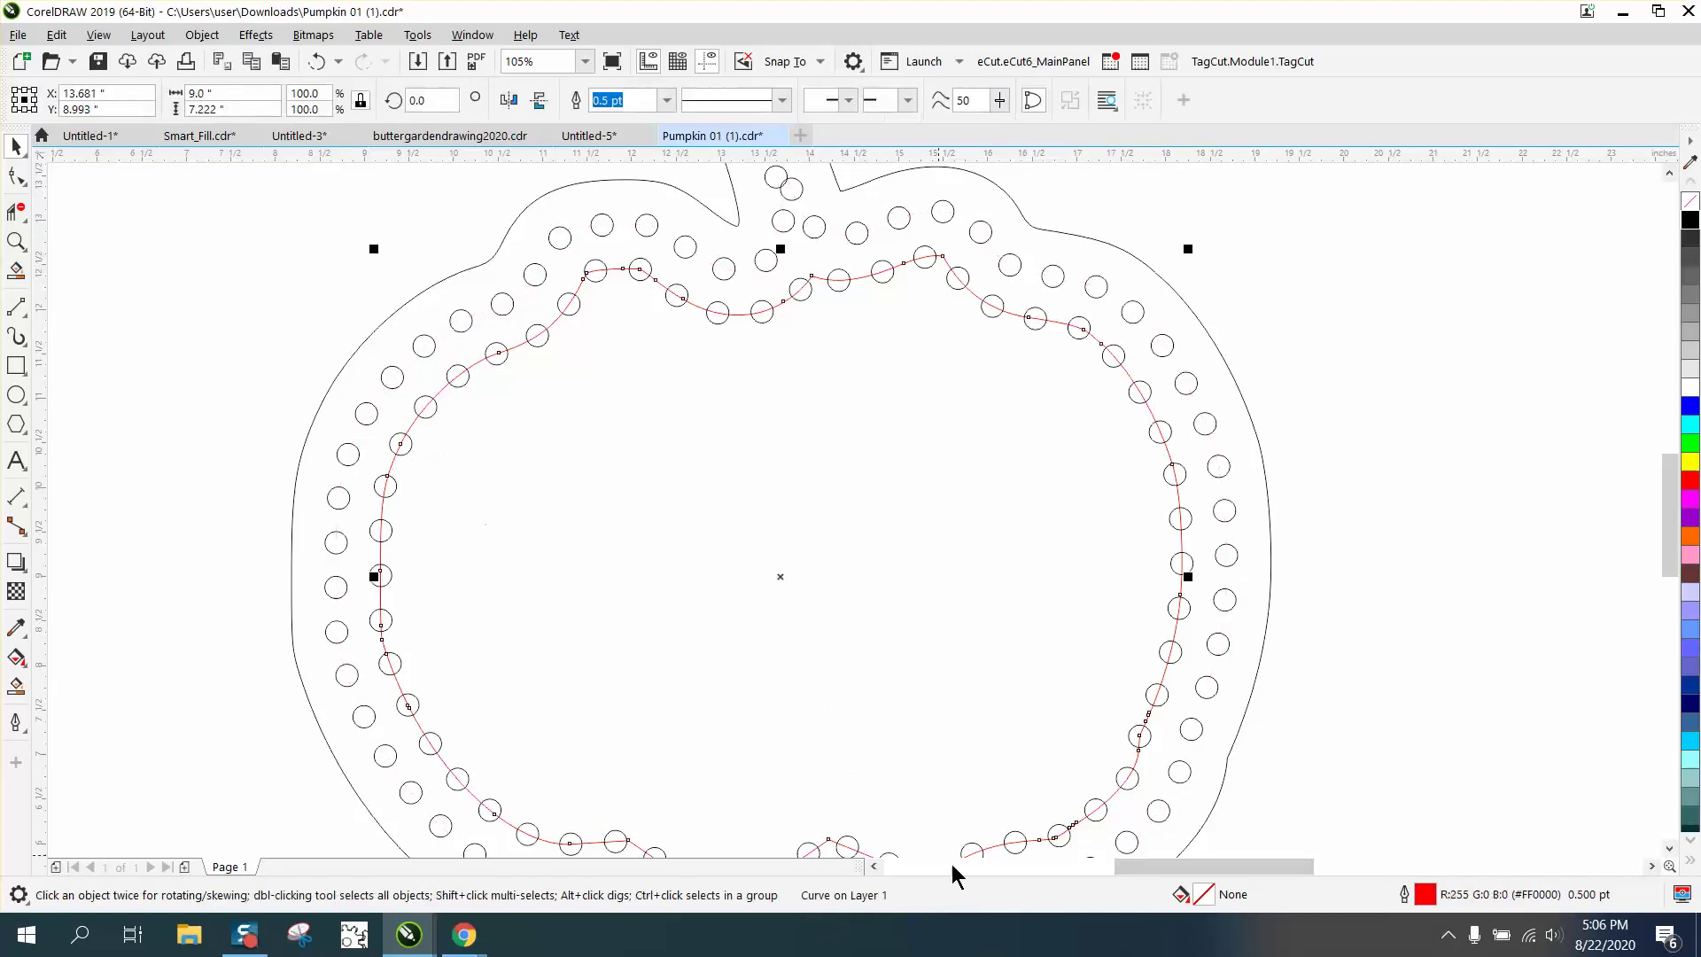
key("Delete")
scroll(713, 456, "down", 2)
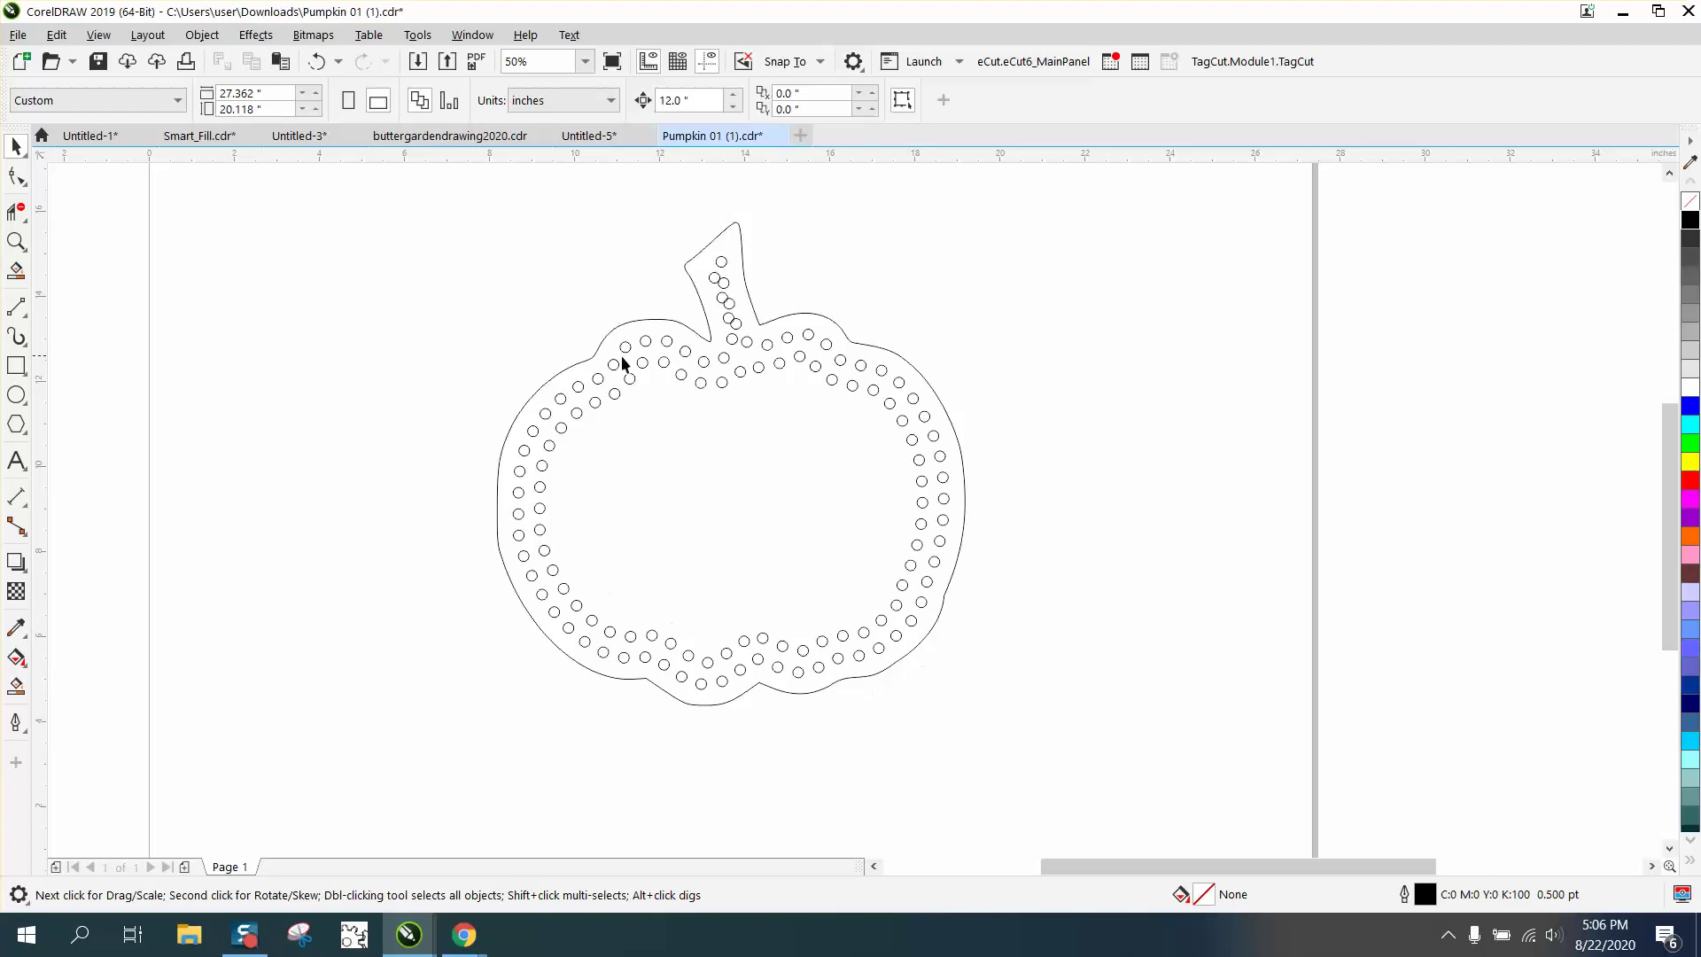
left_click(16, 240)
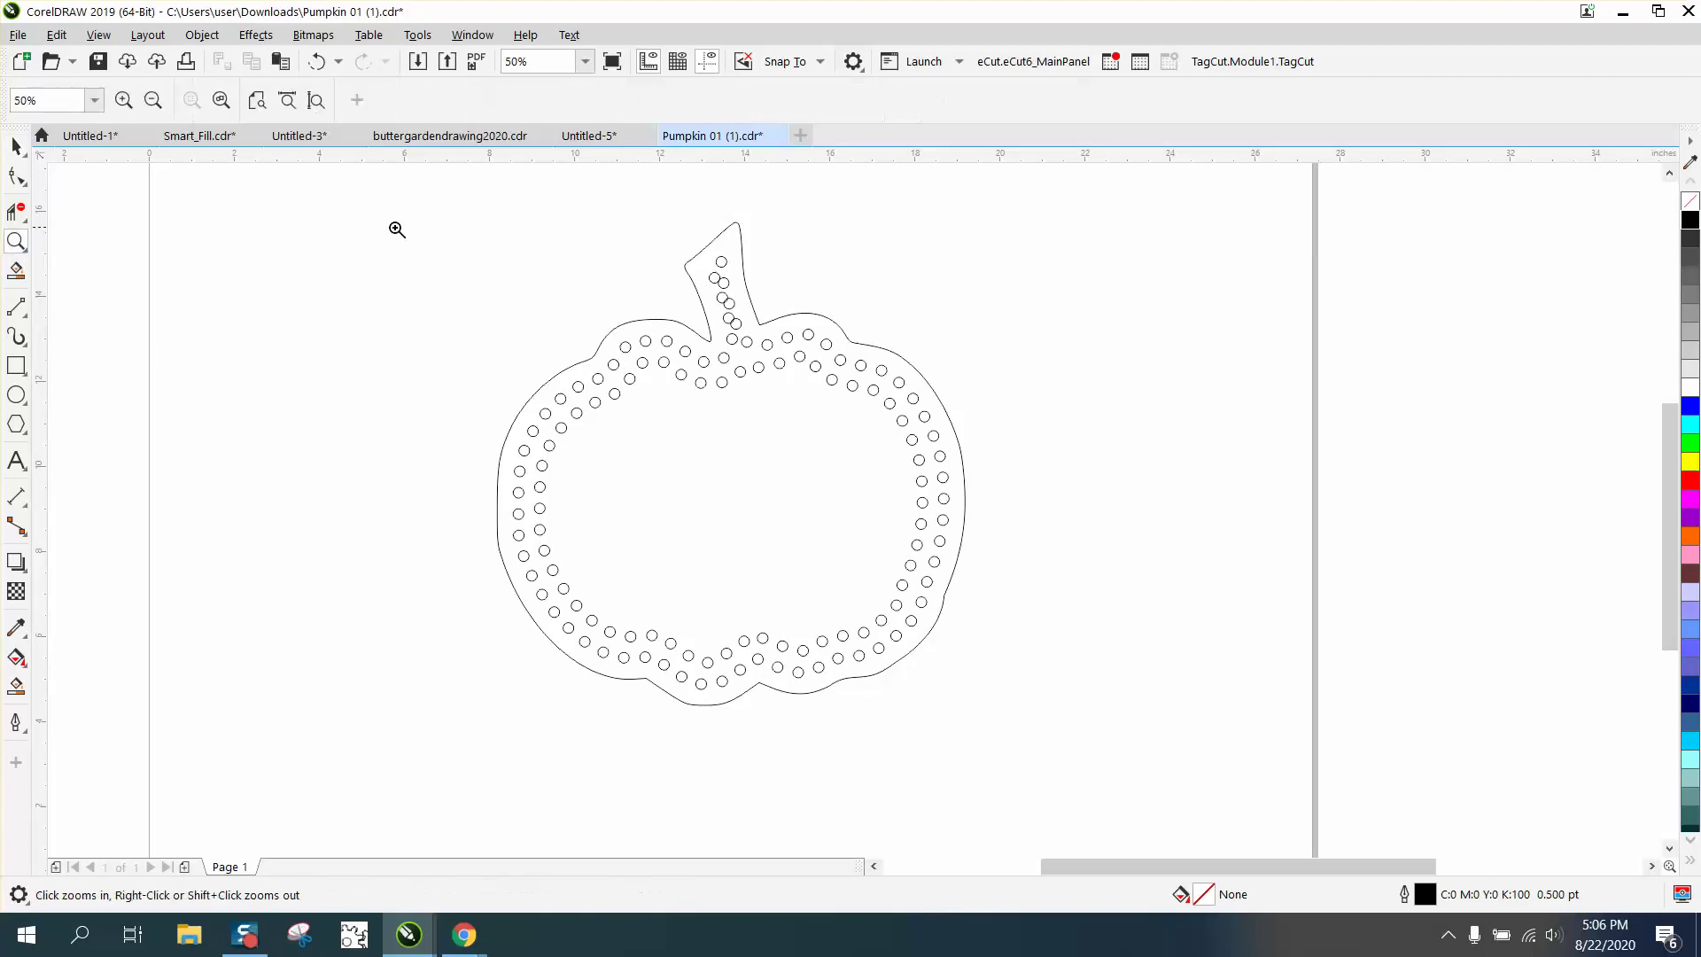
left_click_drag(428, 277, 1072, 662)
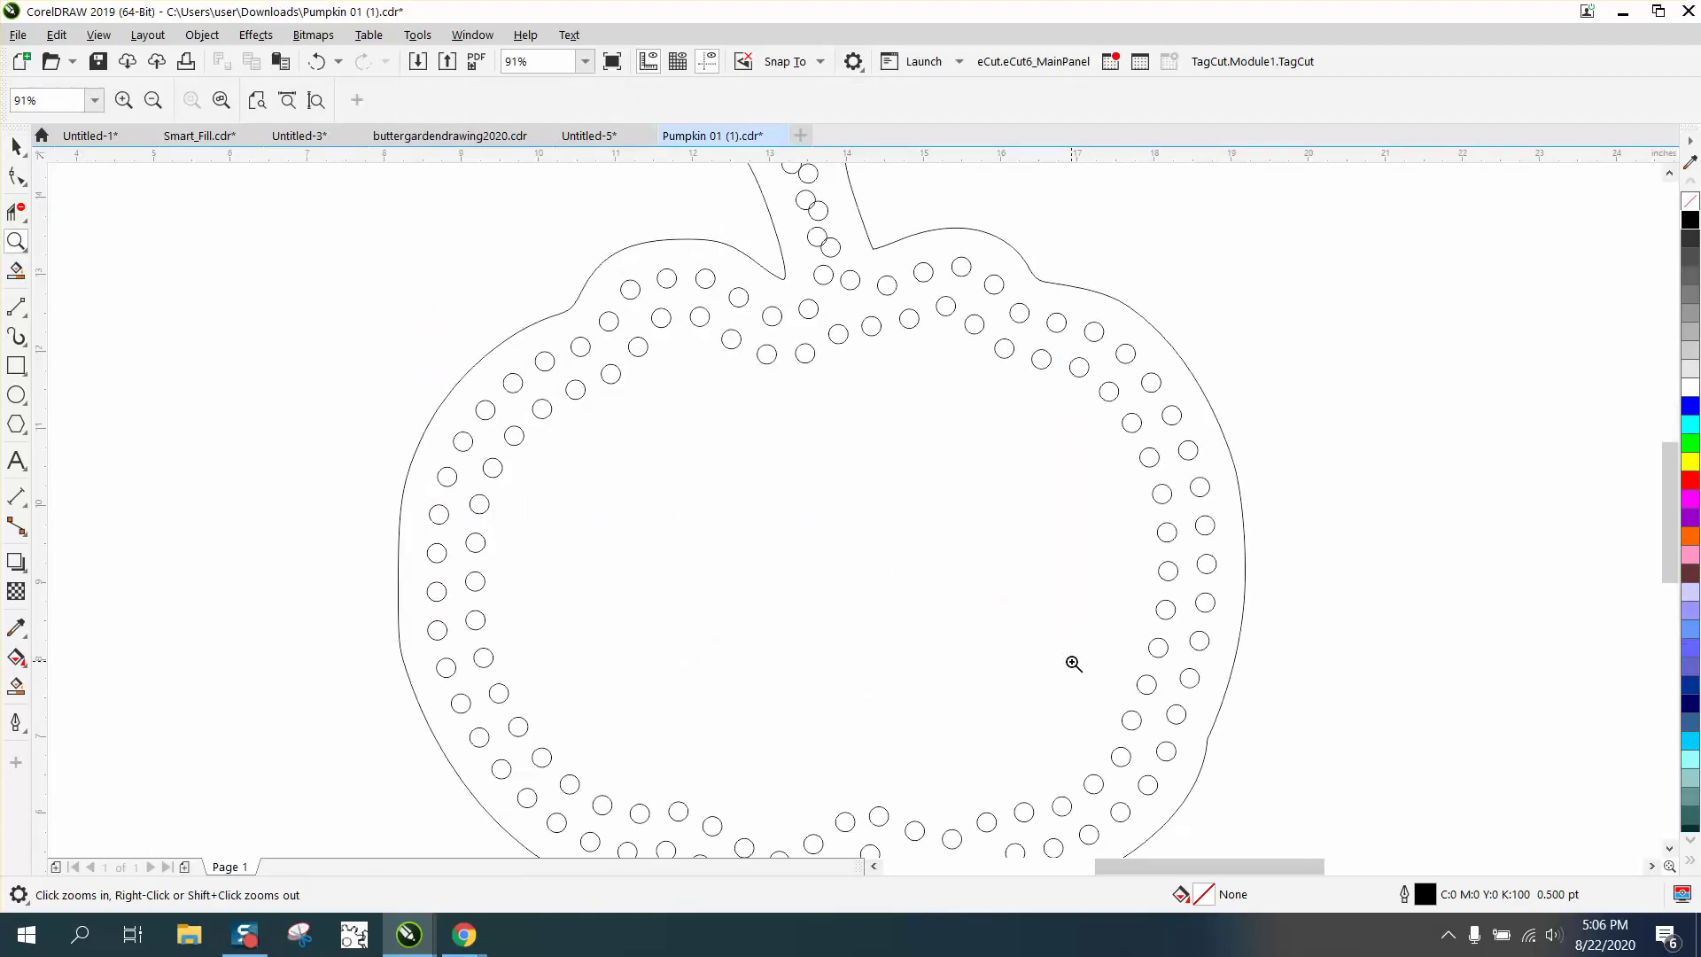